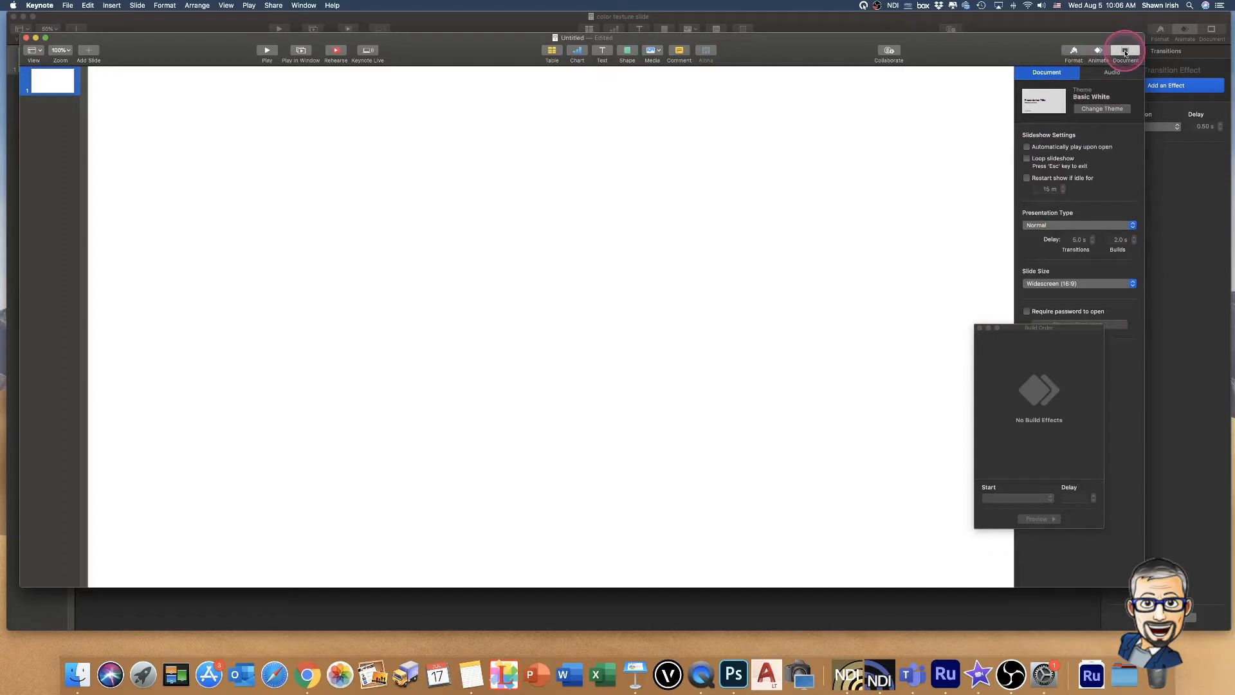
Review the custom slide size and accept 1920 by 1080 px.
{"action": "left_click_drag", "start_coordinate": [1049, 330], "coordinate": [1007, 391]}
{"action": "left_click", "coordinate": [1072, 285]}
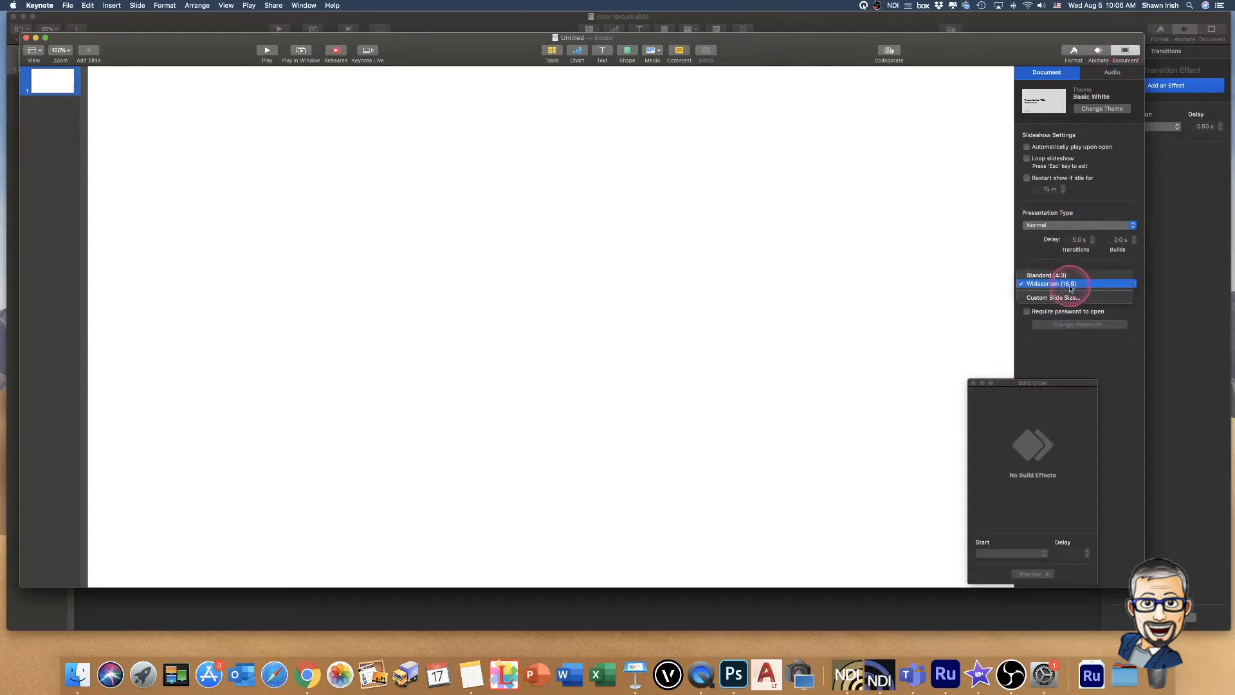
{"action": "left_click", "coordinate": [1064, 298]}
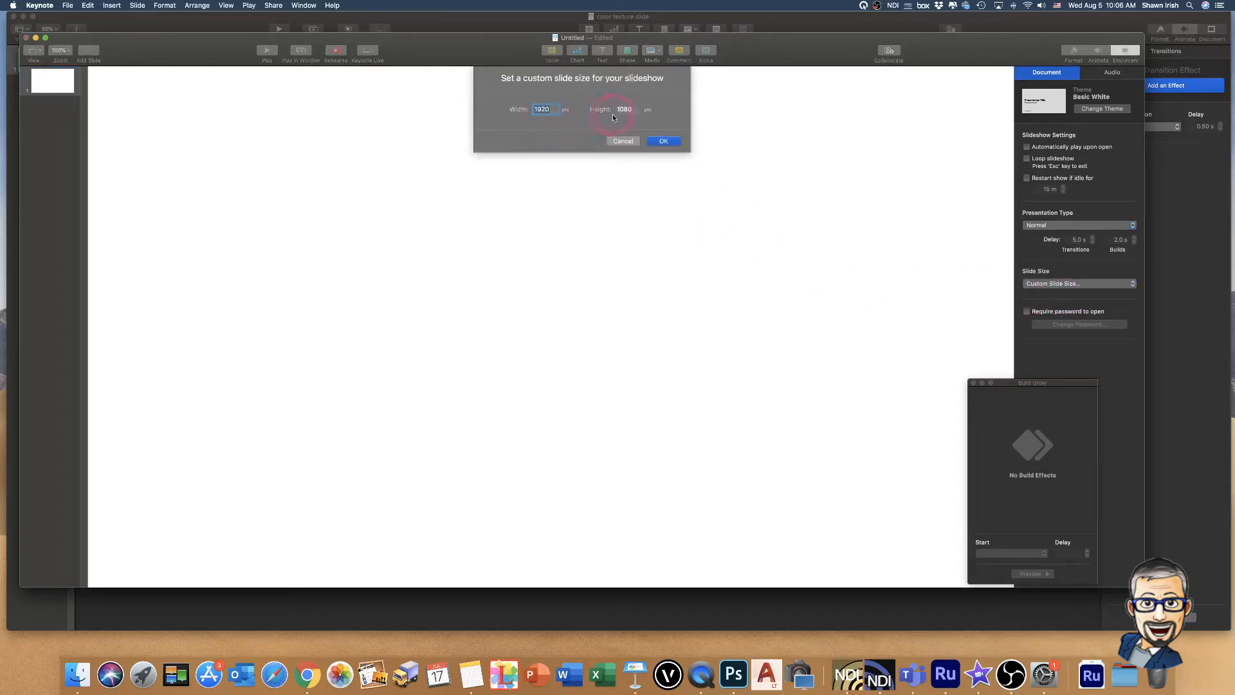
{"action": "left_click", "coordinate": [663, 141]}
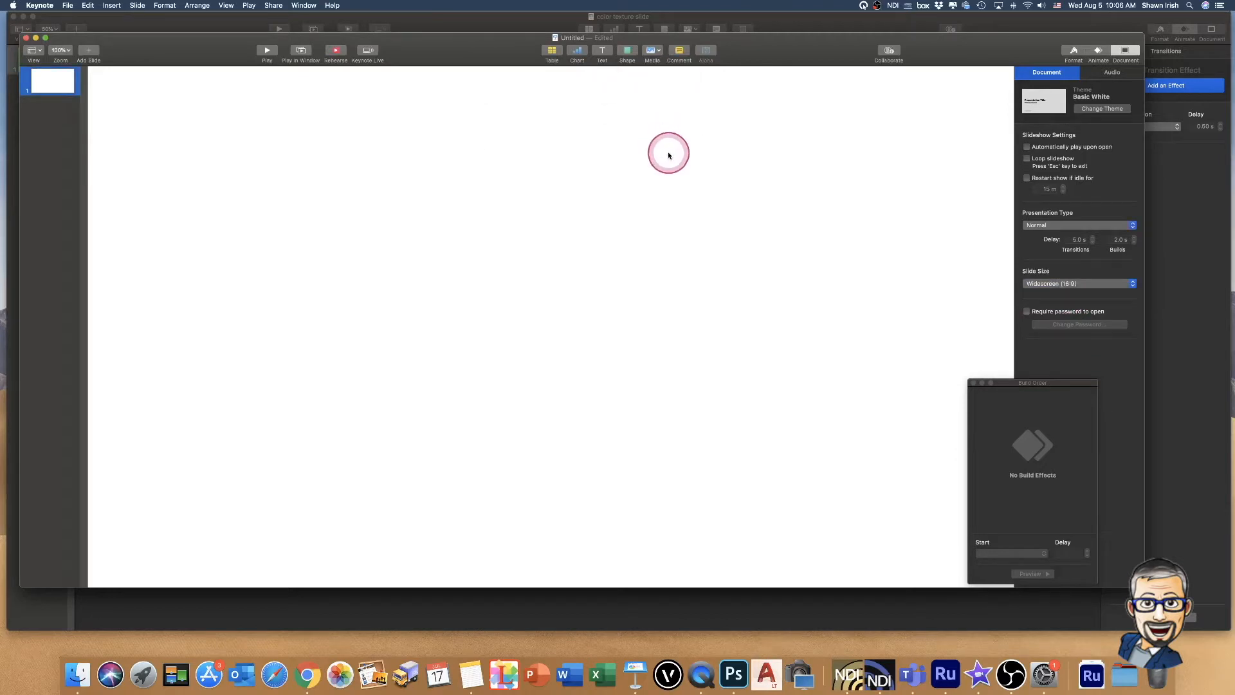
Fill the slide background with the Apple palette's Green colour.
{"action": "left_click", "coordinate": [68, 50]}
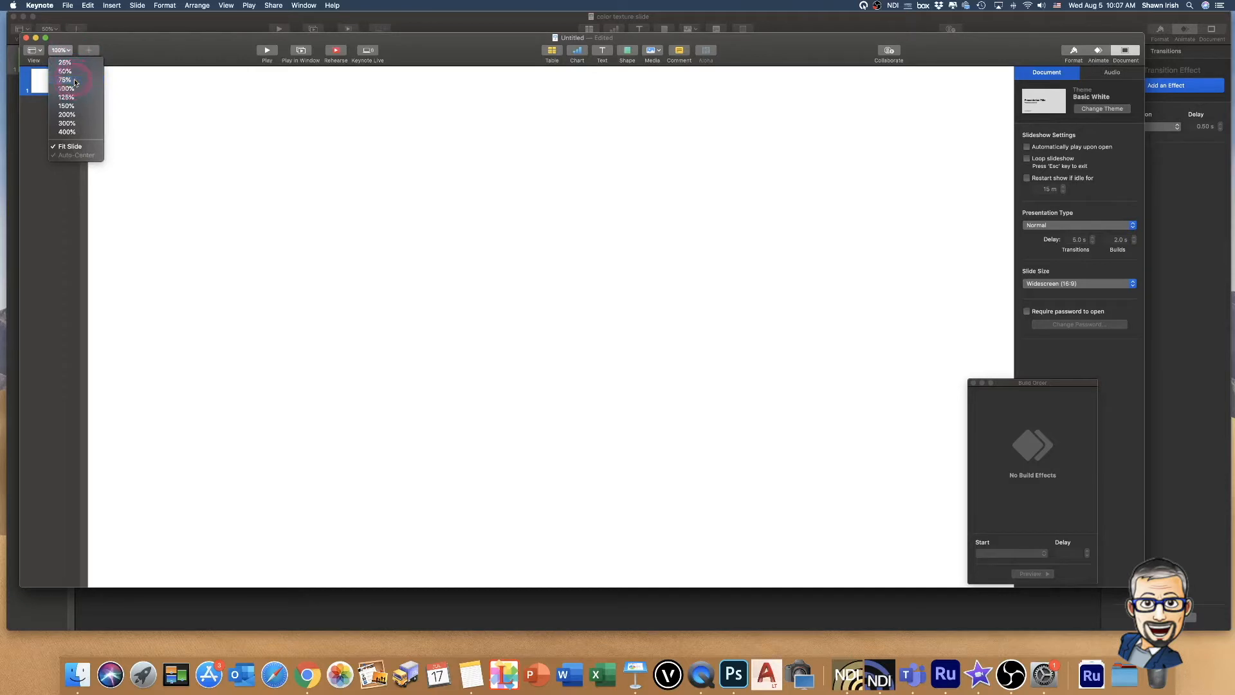
{"action": "left_click", "coordinate": [65, 79]}
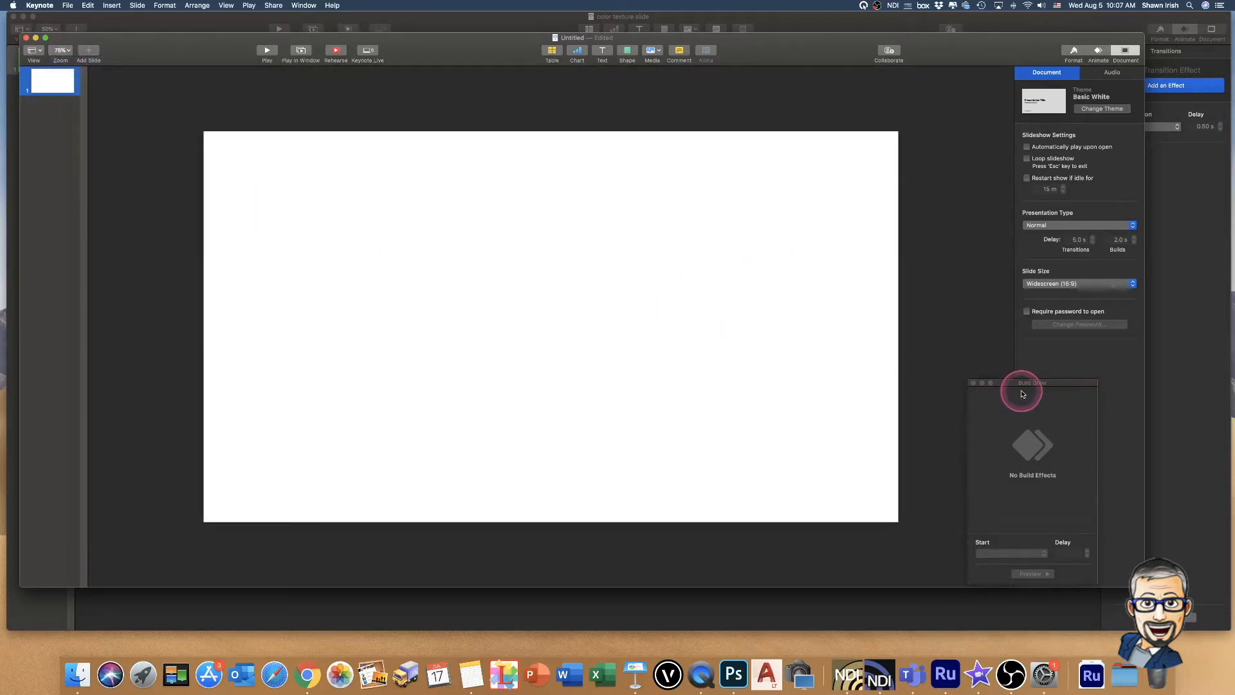
{"action": "left_click_drag", "start_coordinate": [1018, 388], "coordinate": [1025, 383]}
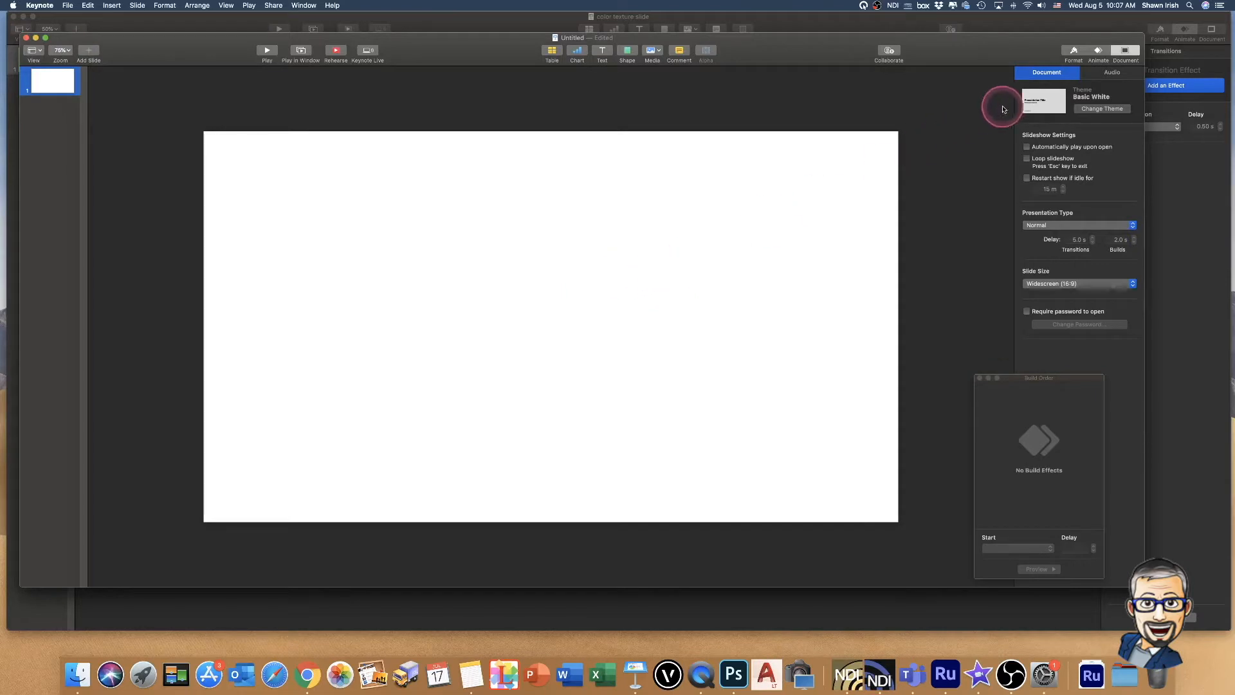
{"action": "left_click", "coordinate": [1071, 54]}
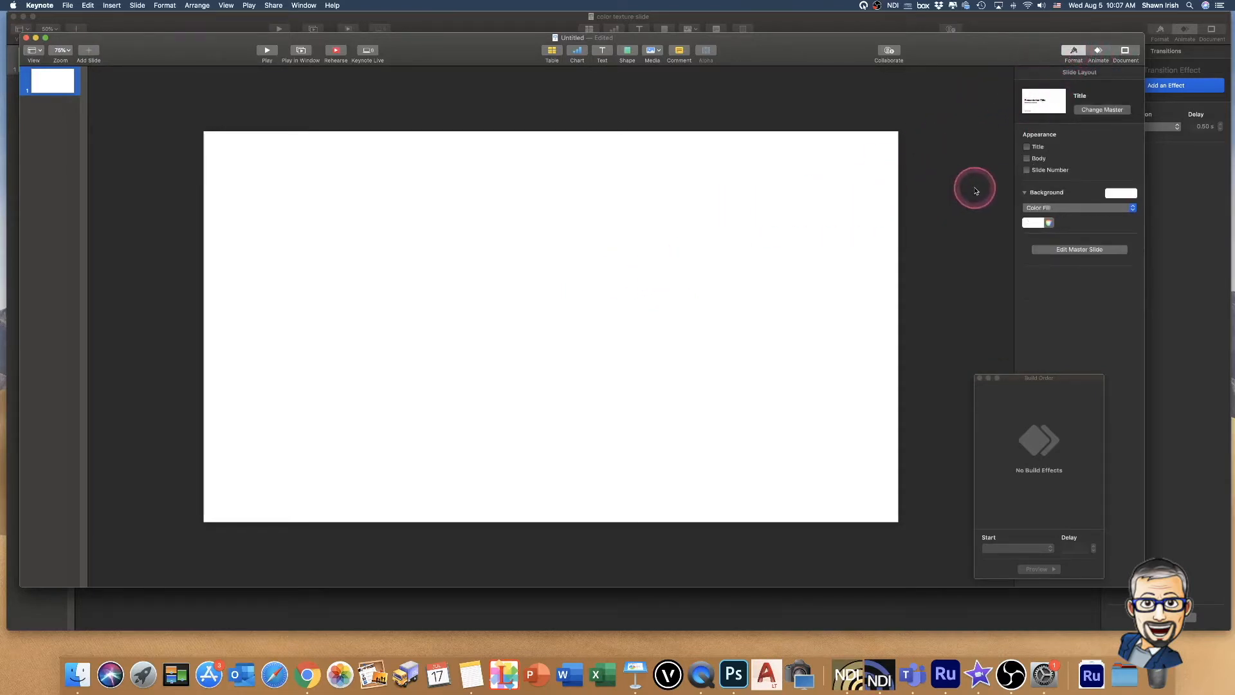
{"action": "left_click", "coordinate": [1049, 224]}
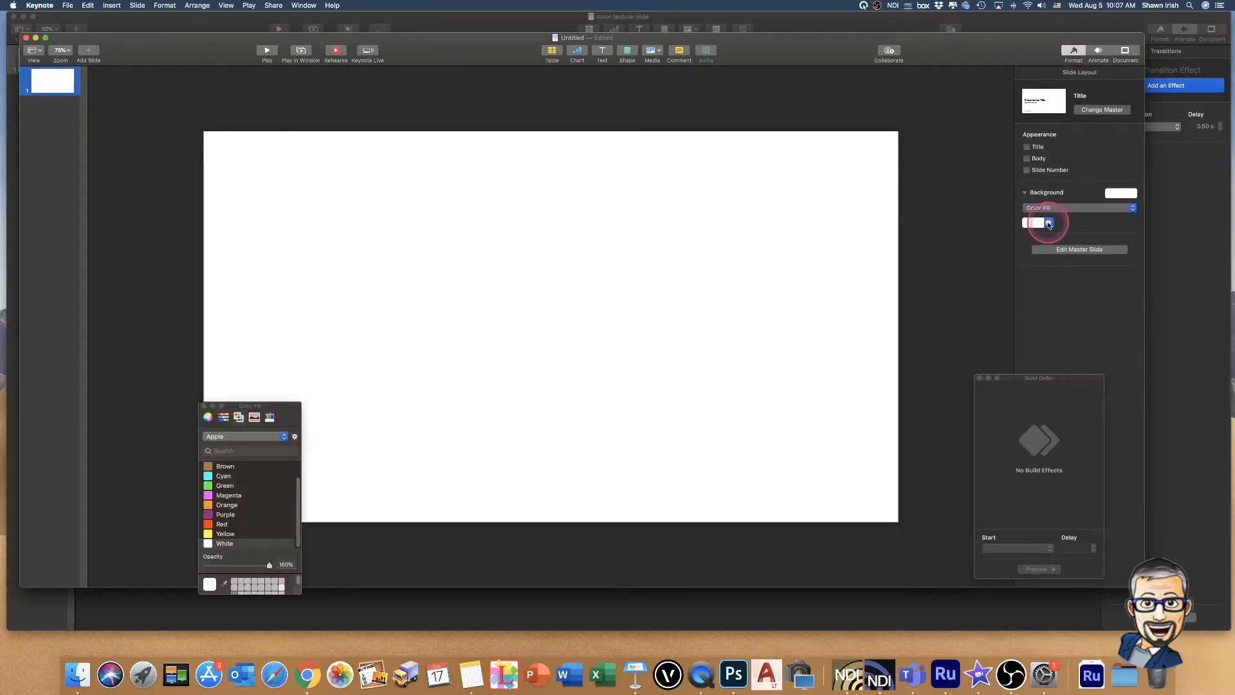
{"action": "left_click", "coordinate": [224, 486]}
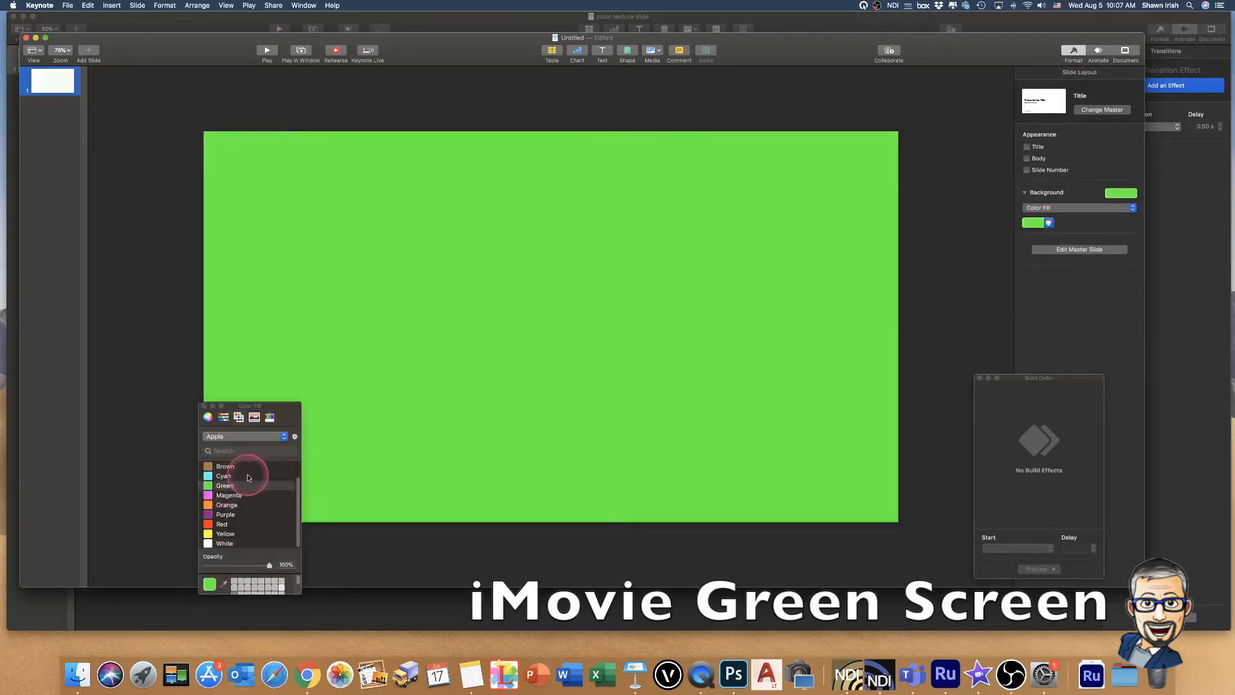
{"action": "left_click", "coordinate": [201, 408]}
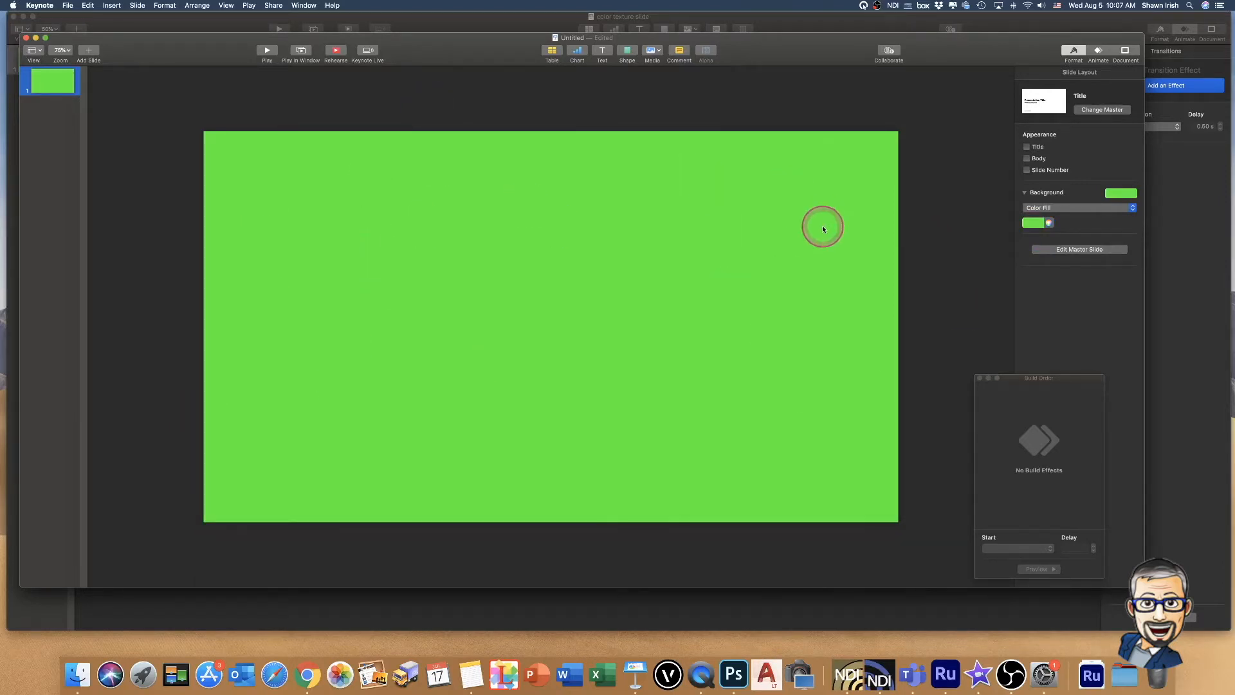
Place Keynote-new-logo-icon.png from the Downloads stack on the slide and scale it down in the right half.
{"action": "left_click", "coordinate": [1088, 671]}
{"action": "left_click_drag", "start_coordinate": [1113, 469], "coordinate": [692, 263]}
{"action": "left_click_drag", "start_coordinate": [891, 112], "coordinate": [707, 296]}
{"action": "left_click_drag", "start_coordinate": [623, 368], "coordinate": [780, 296]}
{"action": "left_click_drag", "start_coordinate": [863, 222], "coordinate": [806, 274]}
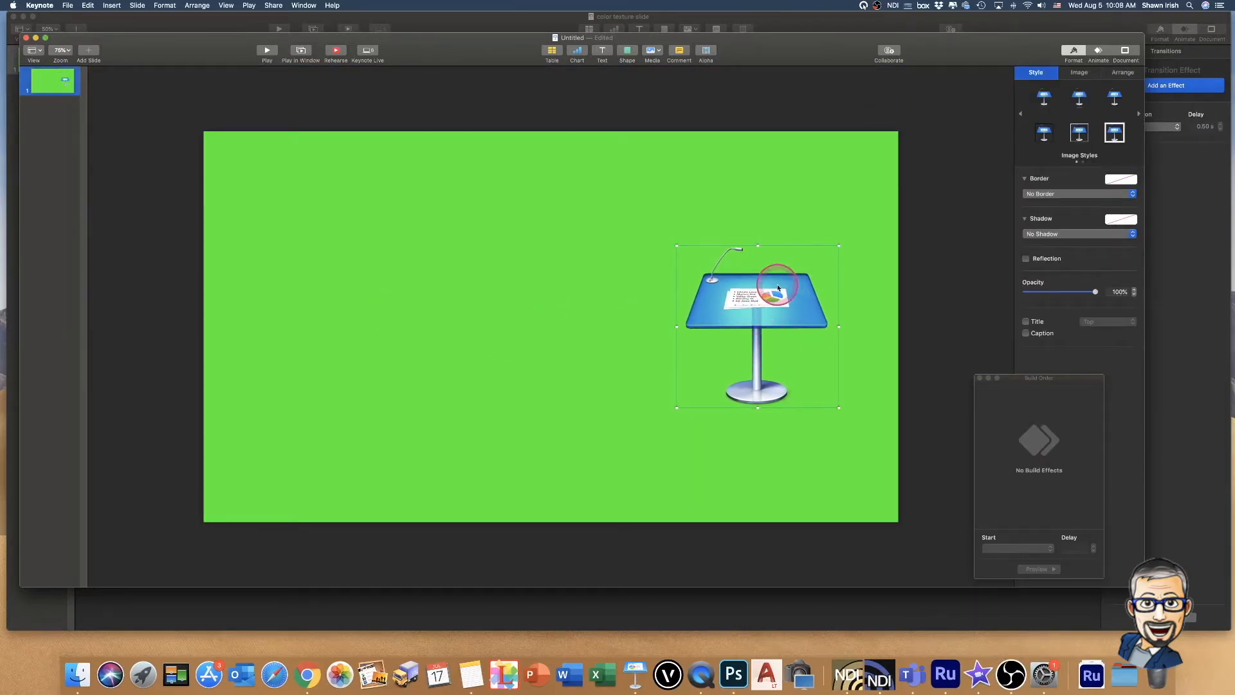
Try the Blinds, Cube, Pop, Spin and Fade and Scale build-in effects on the Keynote logo.
{"action": "left_click", "coordinate": [1098, 50]}
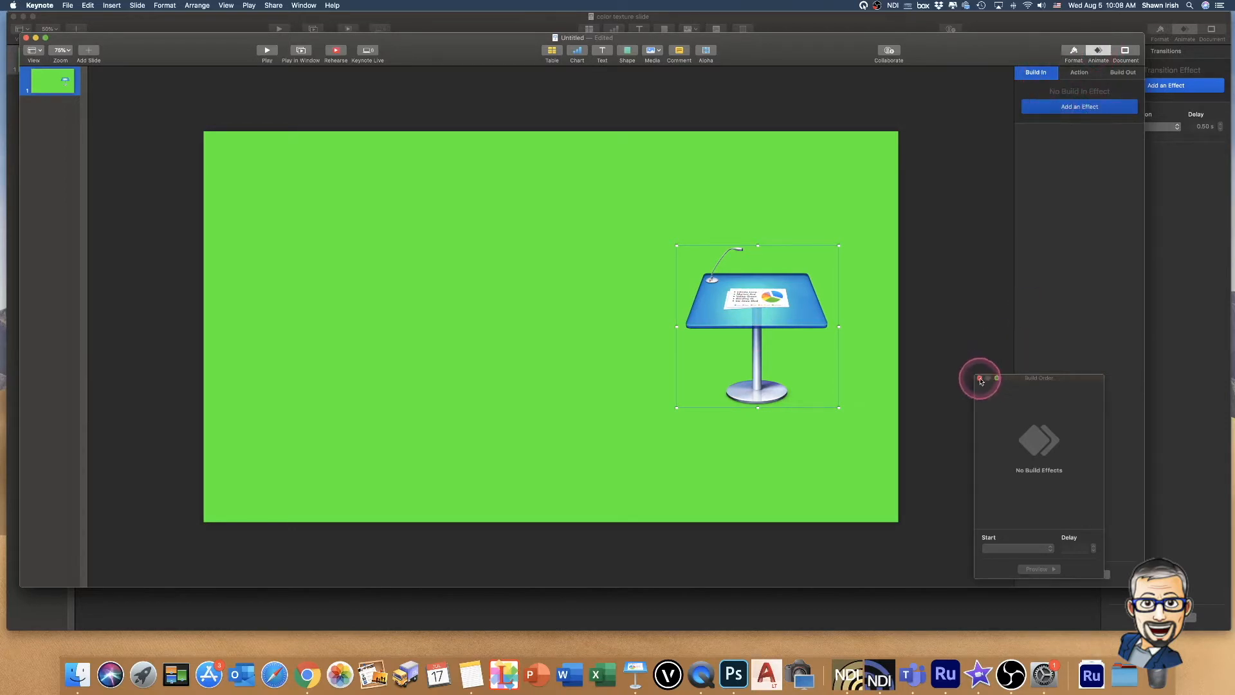
{"action": "left_click", "coordinate": [980, 379]}
{"action": "left_click", "coordinate": [1064, 106]}
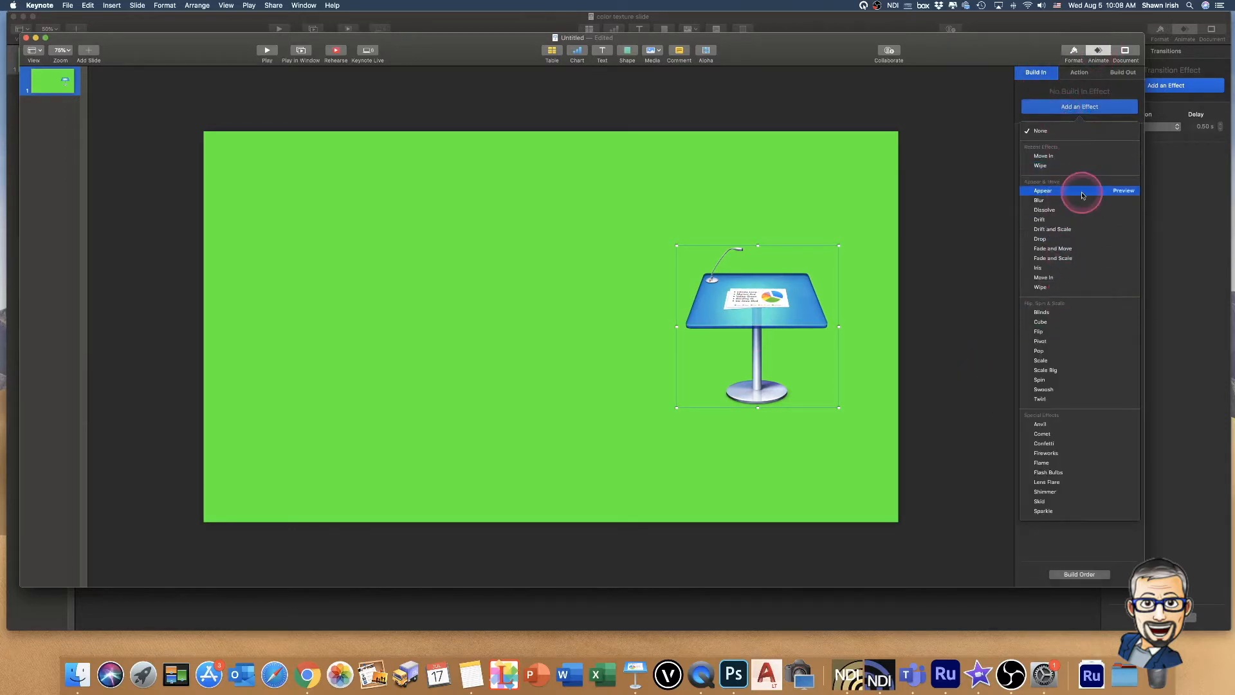
{"action": "left_click", "coordinate": [1055, 313]}
{"action": "left_click", "coordinate": [1071, 108]}
{"action": "left_click", "coordinate": [1036, 331]}
{"action": "left_click", "coordinate": [1069, 107]}
{"action": "left_click", "coordinate": [1033, 370]}
{"action": "left_click", "coordinate": [1084, 108]}
{"action": "left_click", "coordinate": [1050, 336]}
{"action": "left_click", "coordinate": [1069, 108]}
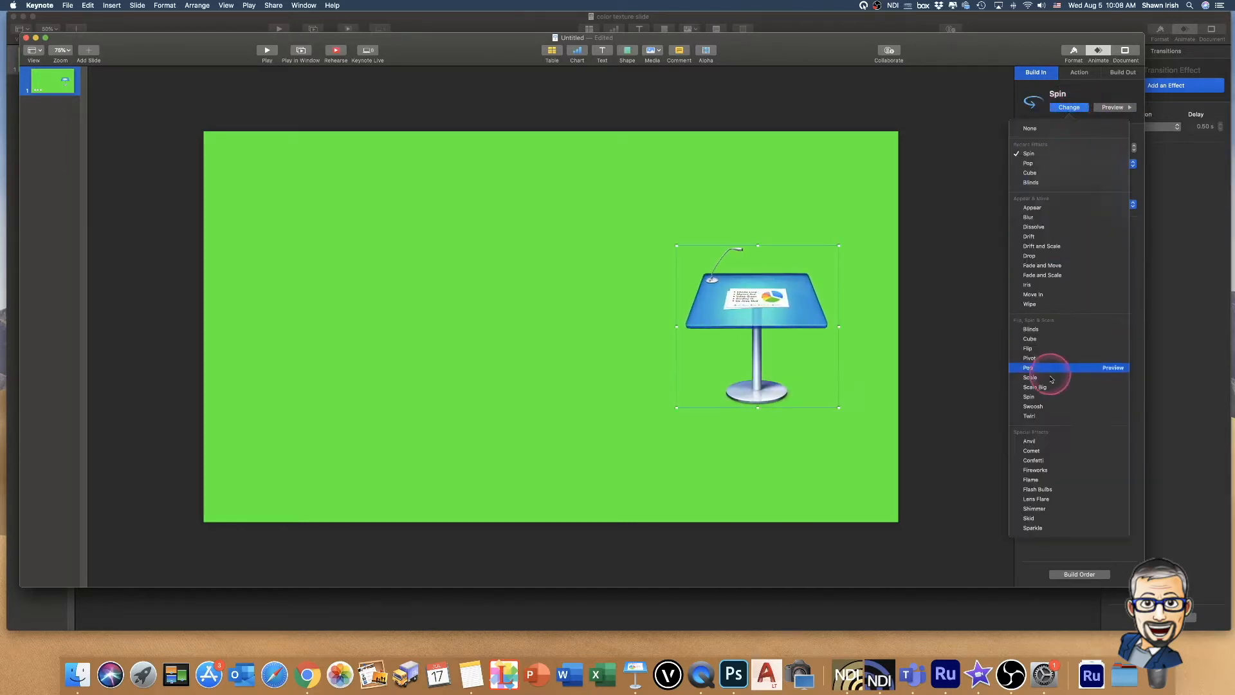
{"action": "left_click", "coordinate": [1045, 275]}
Give the Keynote logo a Fade and Move build-in running Bottom to Top with 100% travel distance, and preview it.
{"action": "left_click", "coordinate": [1069, 107]}
{"action": "left_click", "coordinate": [1048, 275]}
{"action": "left_click", "coordinate": [1061, 163]}
{"action": "left_click", "coordinate": [1055, 211]}
{"action": "left_click", "coordinate": [1113, 108]}
{"action": "left_click", "coordinate": [1092, 206]}
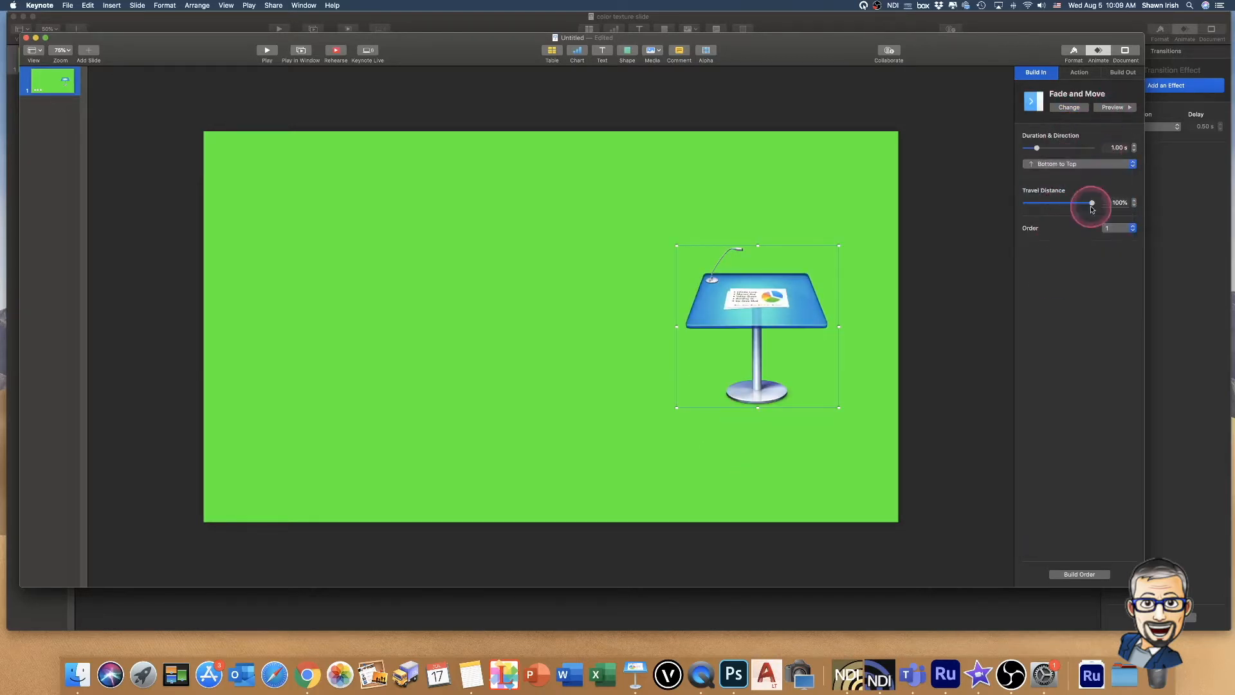
Give the Keynote logo a Fade and Move build-out running Bottom to Top and preview it.
{"action": "left_click", "coordinate": [1122, 72]}
{"action": "left_click", "coordinate": [1079, 106]}
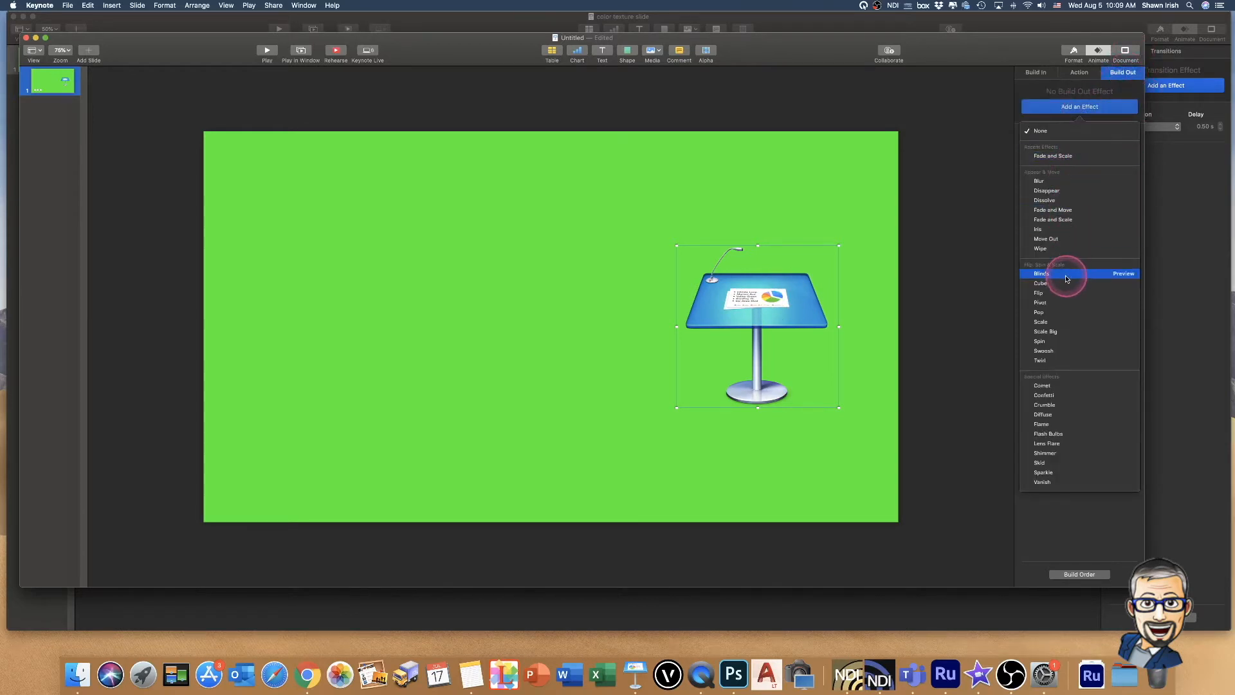
{"action": "left_click", "coordinate": [1061, 211]}
{"action": "left_click", "coordinate": [1062, 163]}
{"action": "left_click", "coordinate": [1055, 211]}
{"action": "left_click", "coordinate": [1116, 107]}
{"action": "left_click", "coordinate": [1041, 259]}
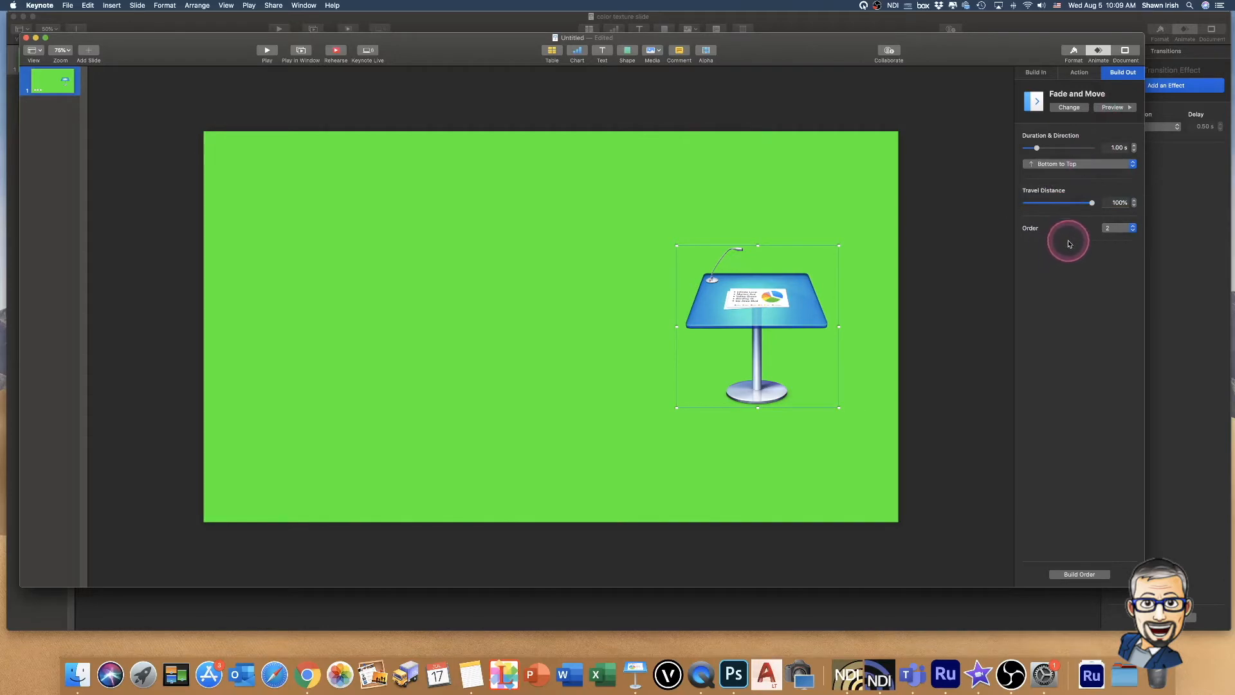
Place the iMovie logo image on the slide and scale it down over the Keynote logo.
{"action": "left_click", "coordinate": [1091, 674]}
{"action": "left_click_drag", "start_coordinate": [1092, 604], "coordinate": [746, 323]}
{"action": "left_click_drag", "start_coordinate": [567, 159], "coordinate": [672, 240]}
{"action": "left_click_drag", "start_coordinate": [771, 363], "coordinate": [731, 305]}
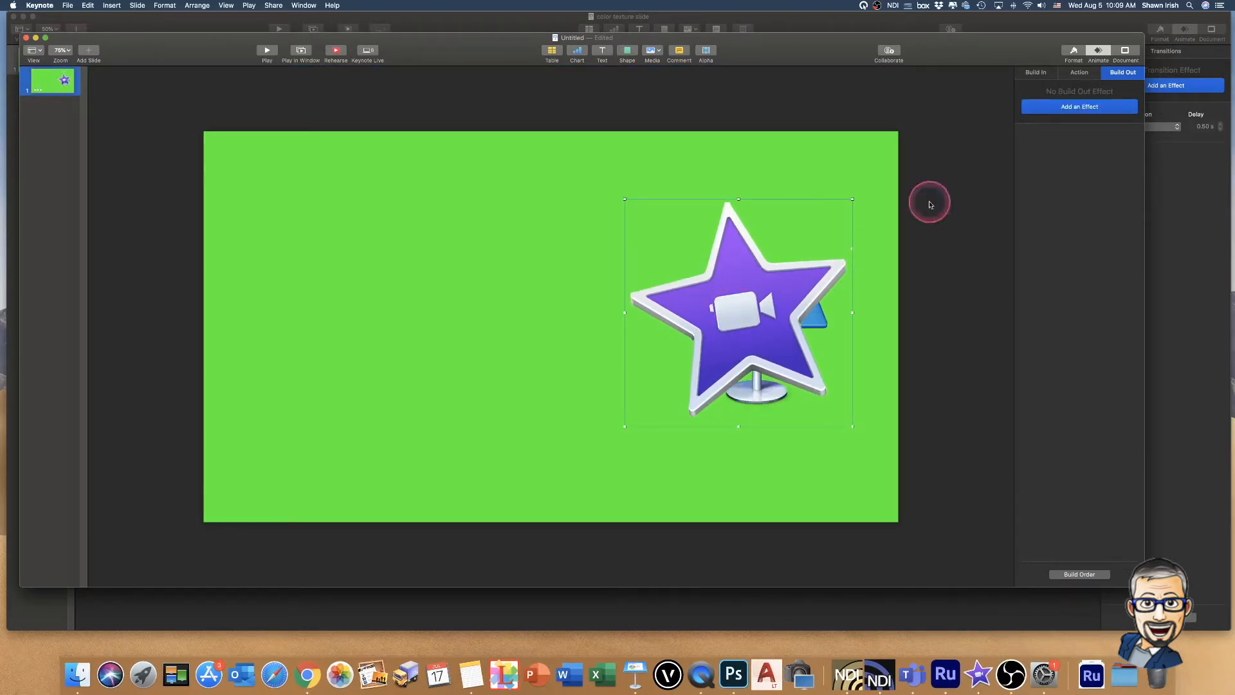
{"action": "left_click", "coordinate": [1073, 51]}
{"action": "left_click", "coordinate": [1079, 72]}
{"action": "left_click", "coordinate": [1064, 169]}
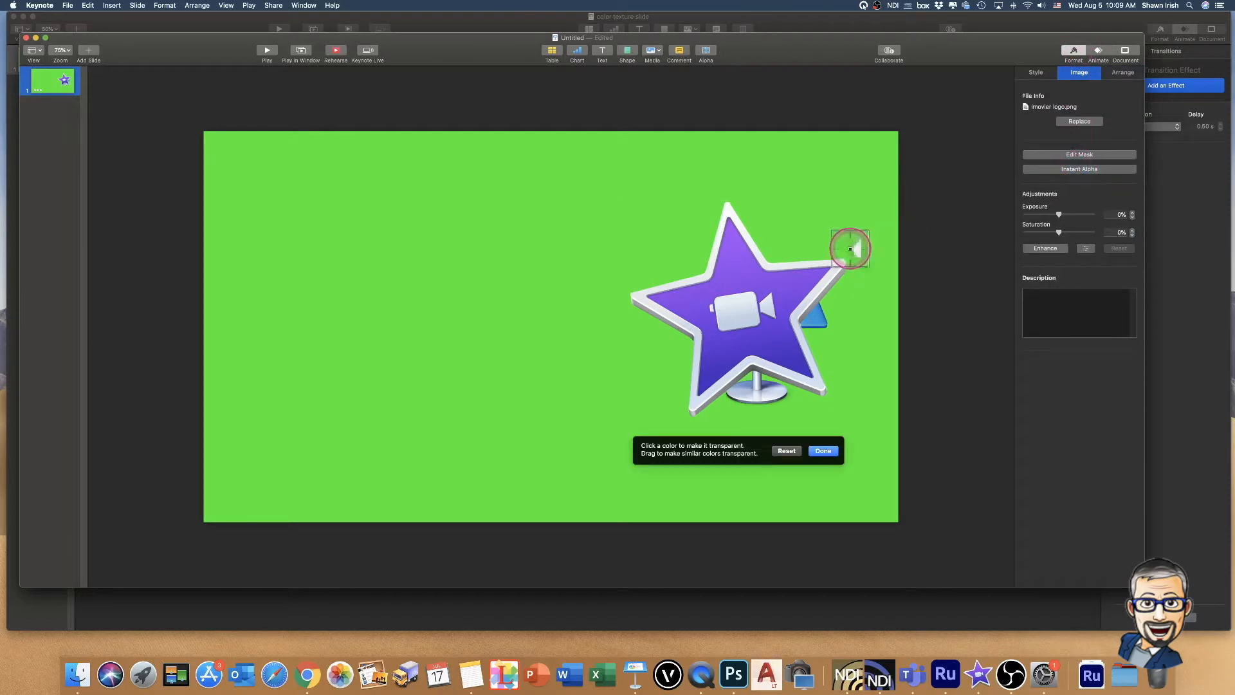
{"action": "left_click", "coordinate": [913, 345]}
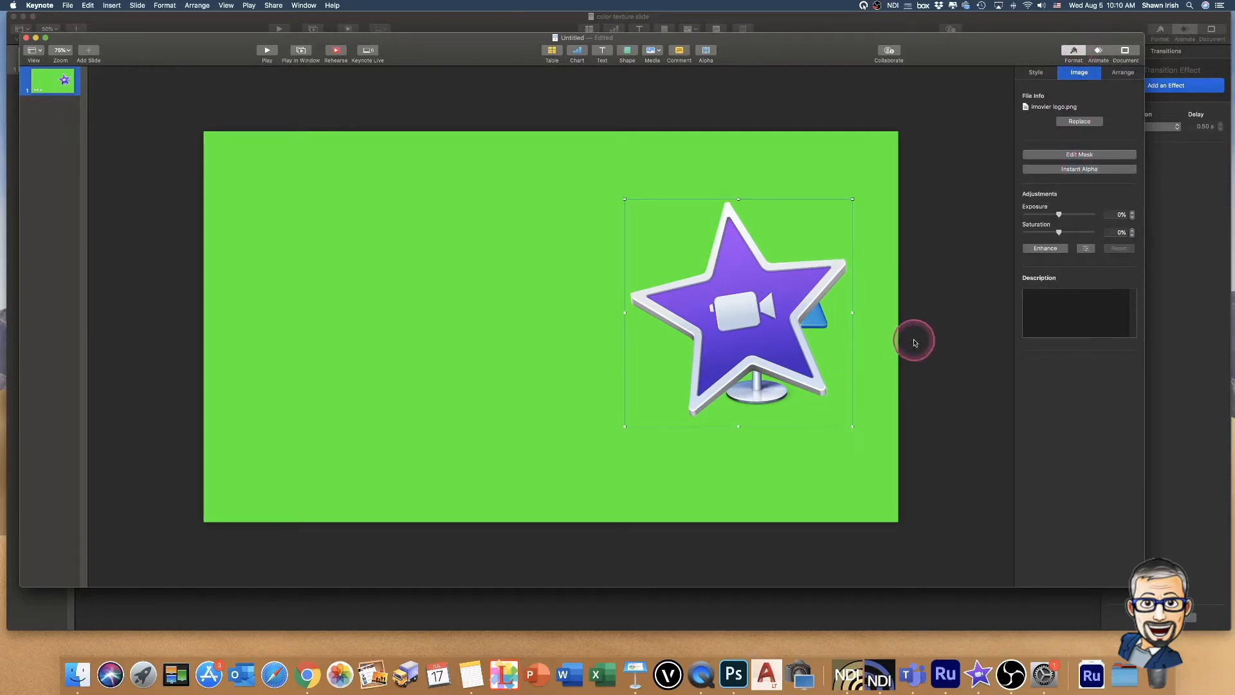
Shrink the iMovie logo slightly and move it to about x 1220 pt, y 240 pt over the Keynote logo.
{"action": "left_click", "coordinate": [1073, 54]}
{"action": "left_click", "coordinate": [1071, 52]}
{"action": "left_click_drag", "start_coordinate": [852, 200], "coordinate": [830, 215]}
{"action": "left_click_drag", "start_coordinate": [726, 323], "coordinate": [745, 319]}
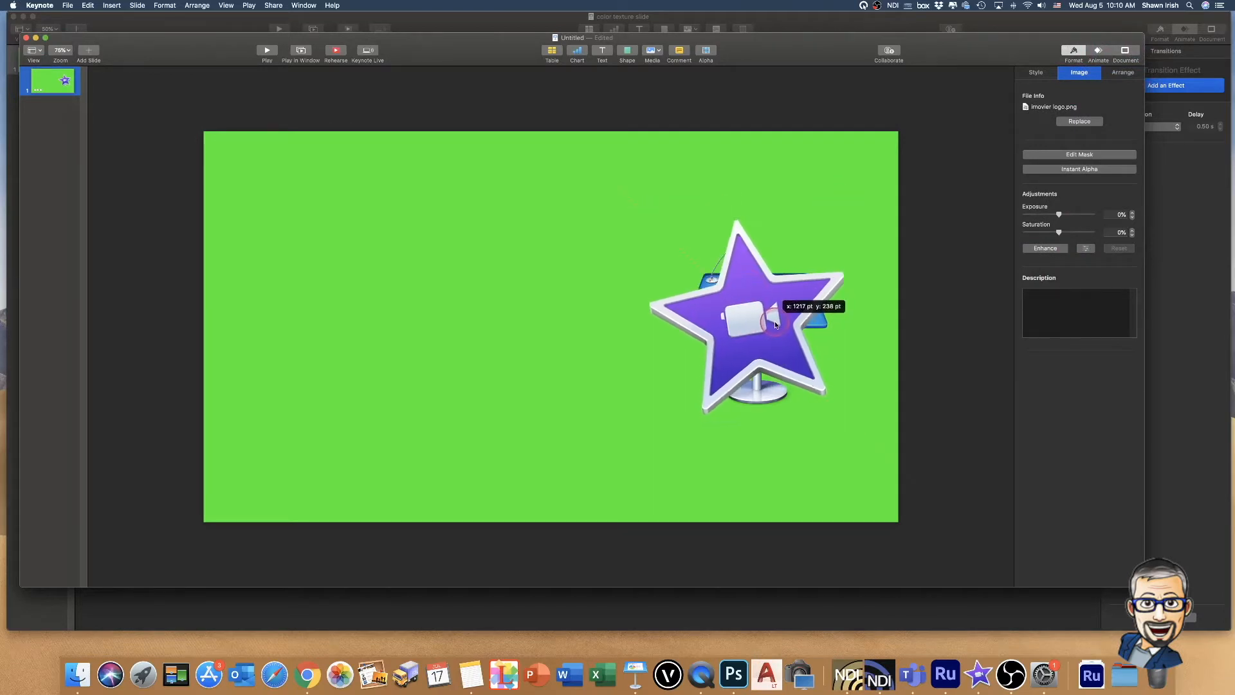
Give the iMovie logo a Fade and Move build-out running Bottom to Top.
{"action": "left_click", "coordinate": [1098, 51]}
{"action": "left_click", "coordinate": [1049, 106]}
{"action": "left_click", "coordinate": [1051, 157]}
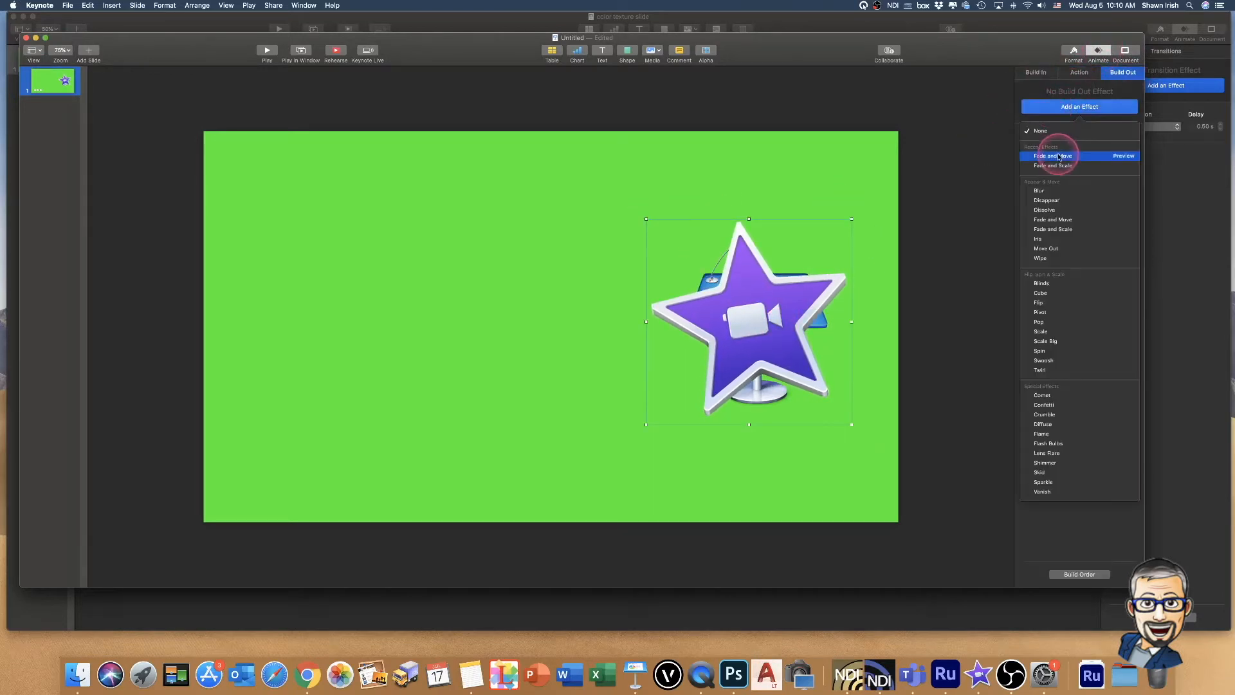
{"action": "left_click", "coordinate": [1050, 162]}
{"action": "left_click", "coordinate": [1055, 198]}
Give the iMovie logo a Fade and Move build-in running Bottom to Top and preview it.
{"action": "left_click", "coordinate": [1035, 72]}
{"action": "left_click", "coordinate": [1093, 105]}
{"action": "left_click", "coordinate": [1048, 178]}
{"action": "left_click", "coordinate": [1060, 163]}
{"action": "left_click", "coordinate": [1055, 196]}
{"action": "left_click", "coordinate": [1112, 107]}
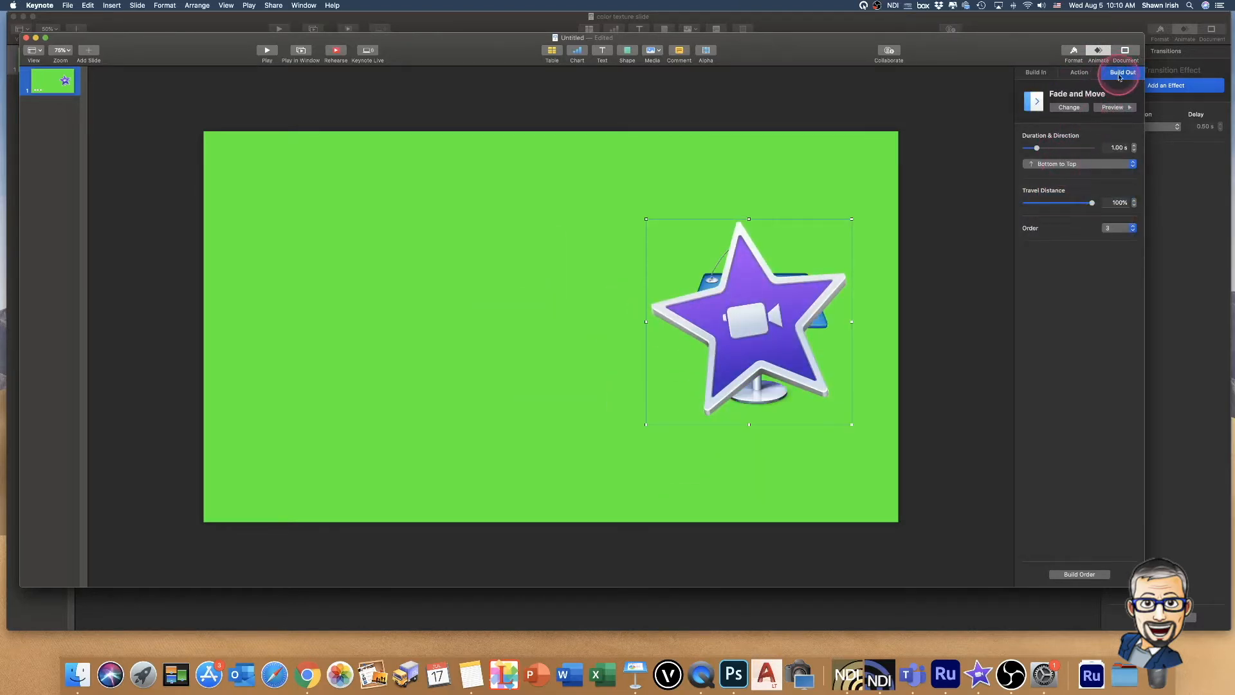
Open the build order and set the Keynote logo's first build to start After Transition.
{"action": "left_click", "coordinate": [1079, 574]}
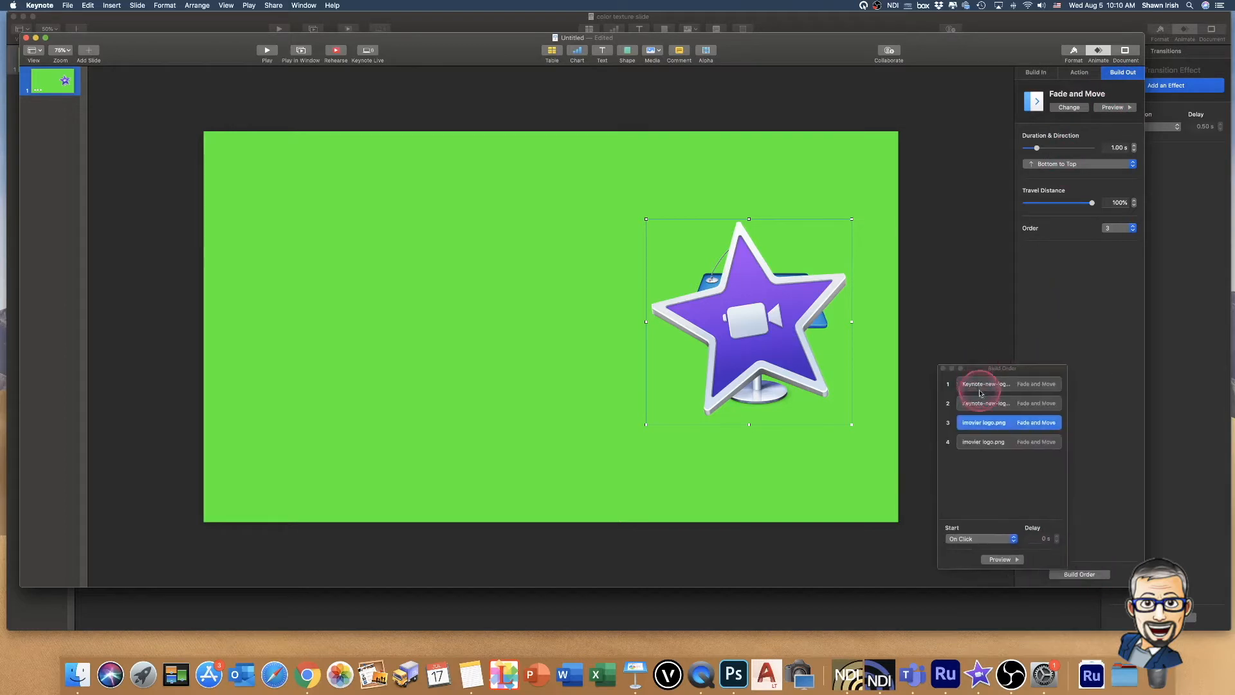
{"action": "left_click", "coordinate": [984, 377]}
{"action": "left_click", "coordinate": [978, 533]}
{"action": "left_click", "coordinate": [982, 542]}
Set builds 2, 3 and 4 to each start after the preceding build.
{"action": "left_click", "coordinate": [984, 396]}
{"action": "left_click", "coordinate": [976, 532]}
{"action": "left_click", "coordinate": [976, 548]}
{"action": "left_click", "coordinate": [984, 414]}
{"action": "left_click", "coordinate": [975, 533]}
{"action": "left_click", "coordinate": [969, 549]}
{"action": "left_click", "coordinate": [978, 427]}
{"action": "left_click", "coordinate": [976, 532]}
{"action": "left_click", "coordinate": [975, 548]}
Increase the Keynote logo's build-out duration and set its build-in duration to 2.00 s.
{"action": "left_click", "coordinate": [981, 391]}
{"action": "left_click", "coordinate": [1134, 146]}
{"action": "left_click", "coordinate": [984, 377]}
{"action": "left_click", "coordinate": [1134, 148]}
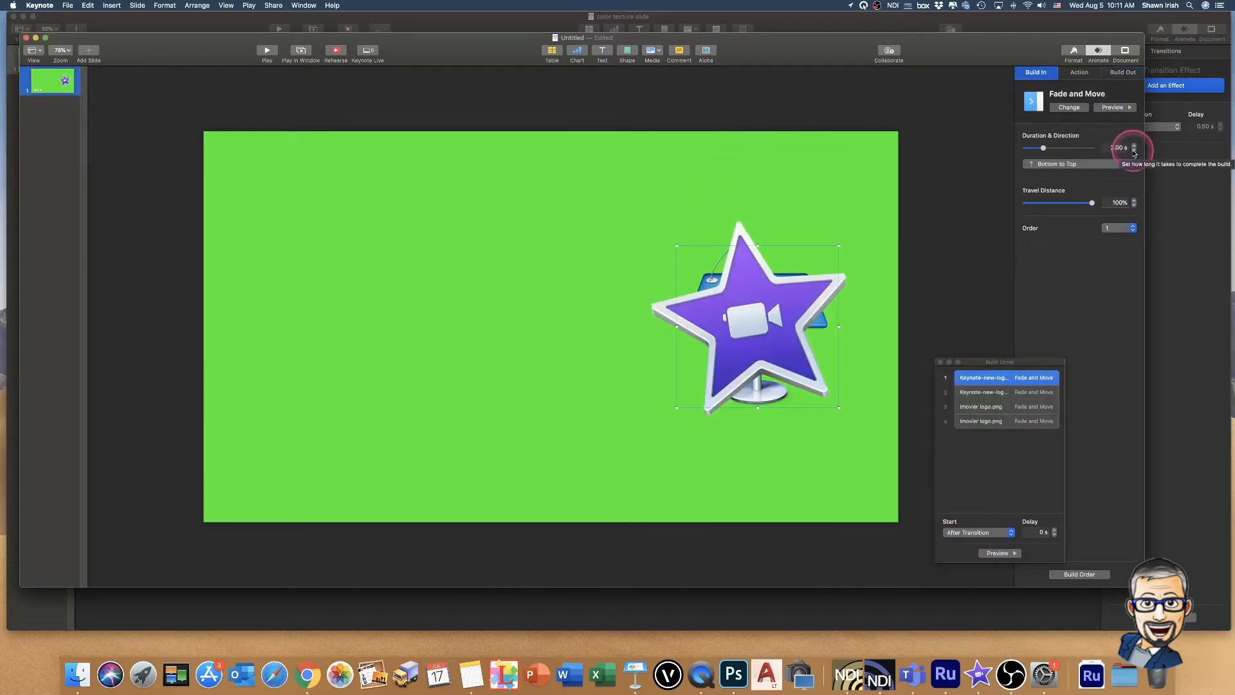
Preview the full build sequence and delete the iMovie logo with its two builds.
{"action": "left_click_drag", "start_coordinate": [1007, 365], "coordinate": [1011, 337]}
{"action": "left_click", "coordinate": [1002, 524]}
{"action": "left_click", "coordinate": [985, 379]}
{"action": "left_click", "coordinate": [984, 392]}
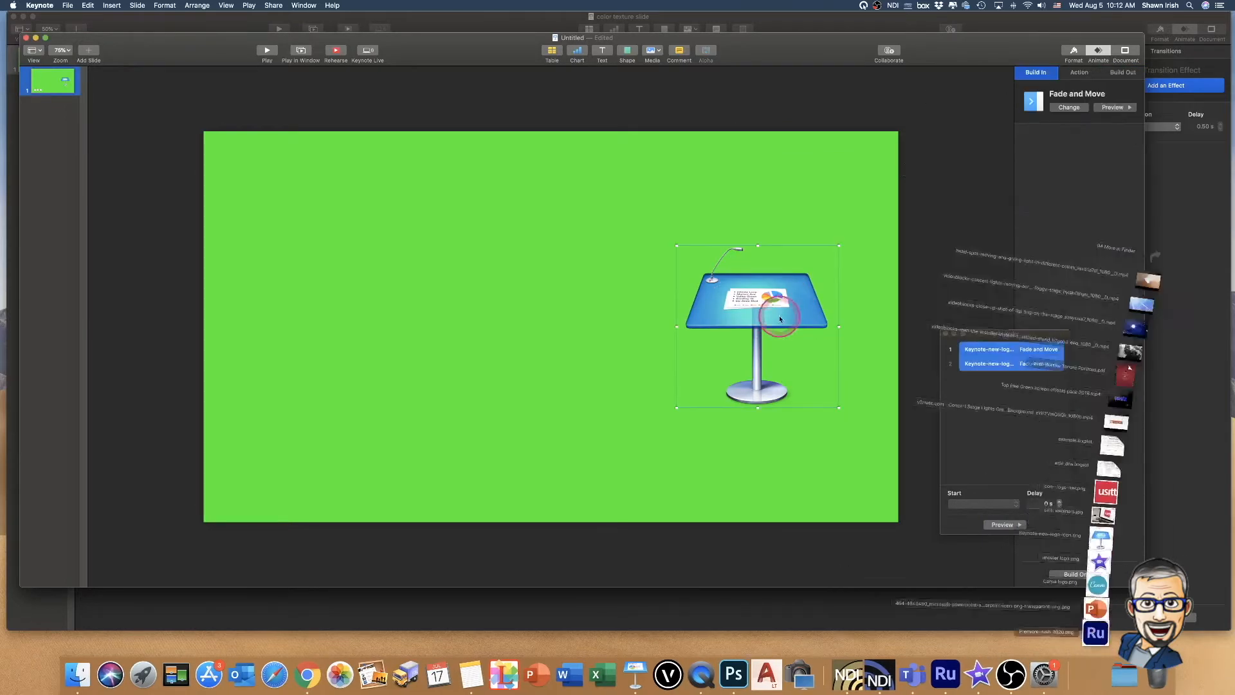
Place the iMovie logo image on the slide again and run Instant Alpha on it.
{"action": "left_click", "coordinate": [863, 221]}
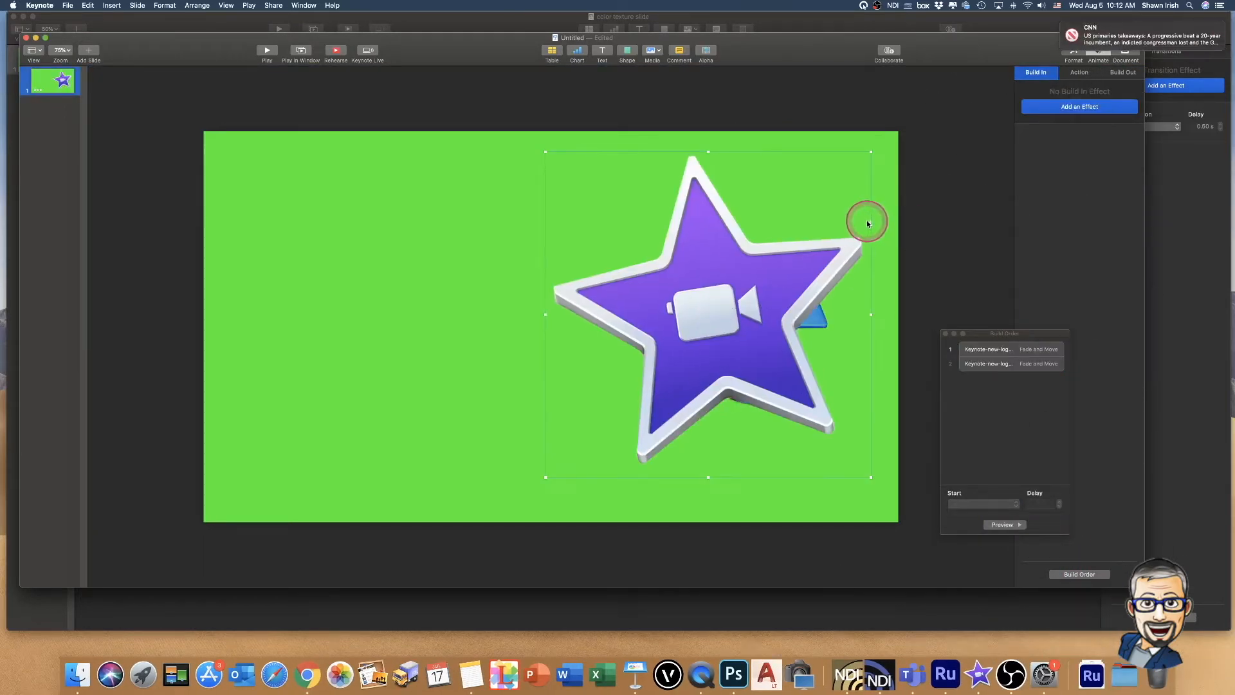
{"action": "left_click", "coordinate": [1073, 51]}
{"action": "left_click", "coordinate": [1079, 168]}
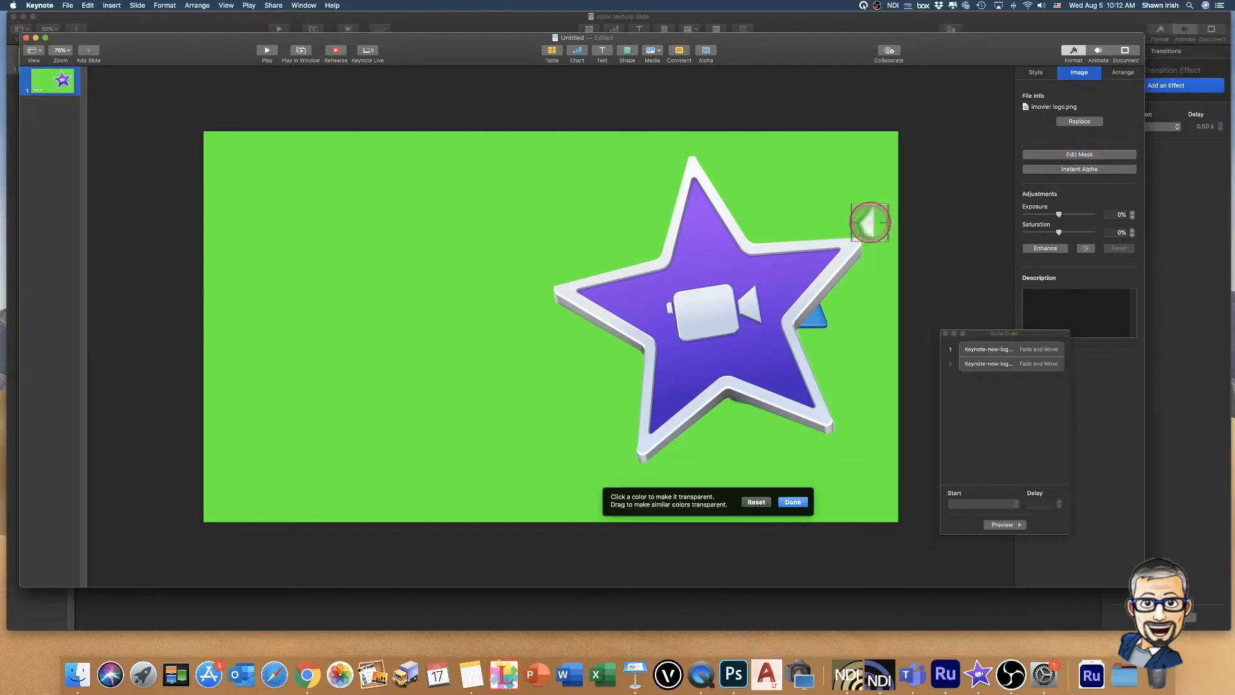
{"action": "left_click", "coordinate": [791, 503]}
Scale down the iMovie logo and centre it over the Keynote logo.
{"action": "left_click_drag", "start_coordinate": [865, 154], "coordinate": [775, 245]}
{"action": "left_click_drag", "start_coordinate": [679, 352], "coordinate": [776, 319]}
{"action": "left_click_drag", "start_coordinate": [645, 219], "coordinate": [670, 243]}
{"action": "left_click_drag", "start_coordinate": [788, 355], "coordinate": [763, 342]}
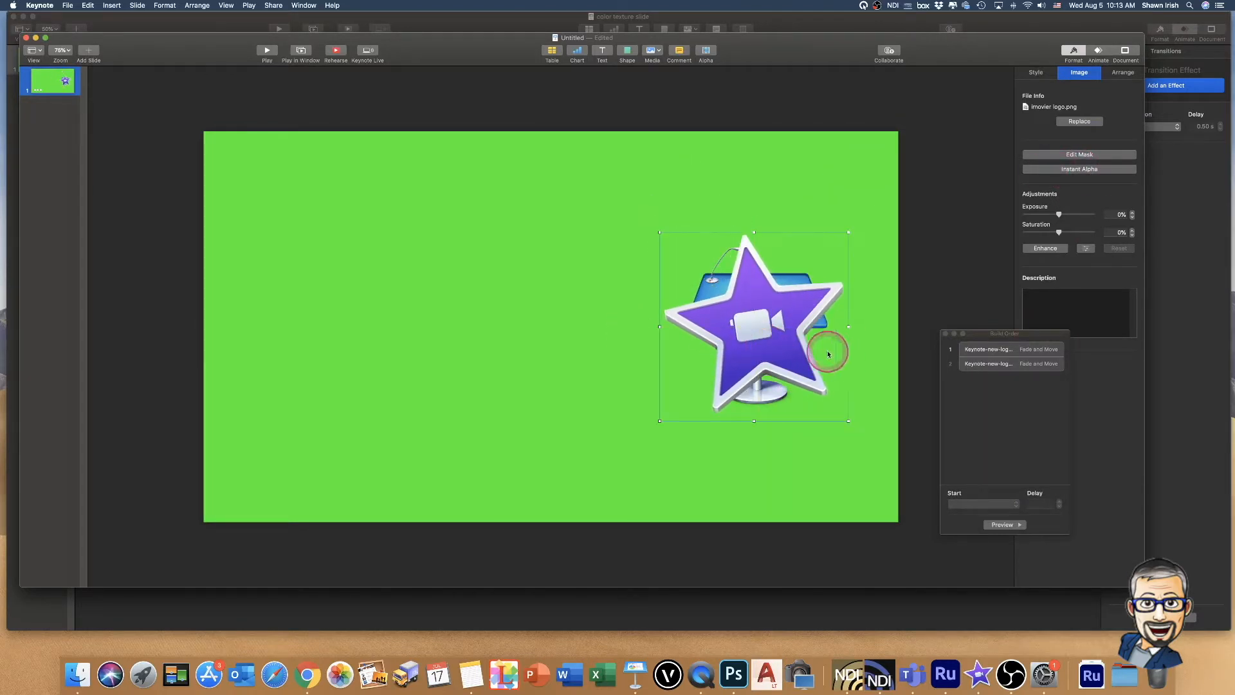
Give the iMovie logo a Fade and Move build-in and increase its duration.
{"action": "left_click_drag", "start_coordinate": [989, 335], "coordinate": [955, 337]}
{"action": "left_click", "coordinate": [1098, 51]}
{"action": "left_click", "coordinate": [1049, 110]}
{"action": "left_click", "coordinate": [1048, 157]}
{"action": "left_click", "coordinate": [1134, 147]}
Give the iMovie logo a 2.00 s Fade and Move build-out running Bottom to Top that starts After Build 3.
{"action": "left_click", "coordinate": [1125, 73]}
{"action": "left_click", "coordinate": [1096, 109]}
{"action": "left_click", "coordinate": [1089, 156]}
{"action": "left_click", "coordinate": [1085, 165]}
{"action": "left_click", "coordinate": [1080, 197]}
{"action": "left_click", "coordinate": [965, 402]}
{"action": "left_click", "coordinate": [949, 507]}
{"action": "left_click", "coordinate": [947, 515]}
Place the PowerPoint logo image on the slide and scale it to sit over the iMovie logo.
{"action": "left_click", "coordinate": [1091, 674]}
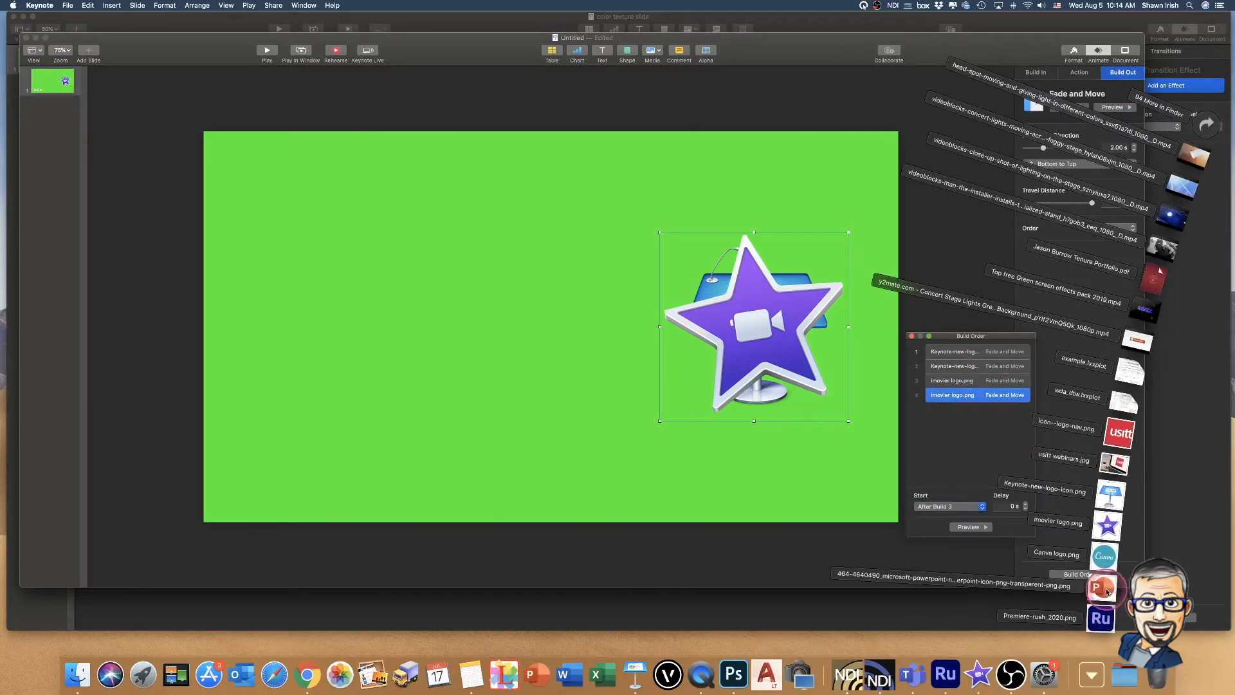
{"action": "left_click_drag", "start_coordinate": [1104, 590], "coordinate": [759, 328]}
{"action": "left_click_drag", "start_coordinate": [911, 189], "coordinate": [758, 345]}
{"action": "left_click_drag", "start_coordinate": [856, 233], "coordinate": [840, 247]}
{"action": "left_click_drag", "start_coordinate": [772, 335], "coordinate": [776, 327]}
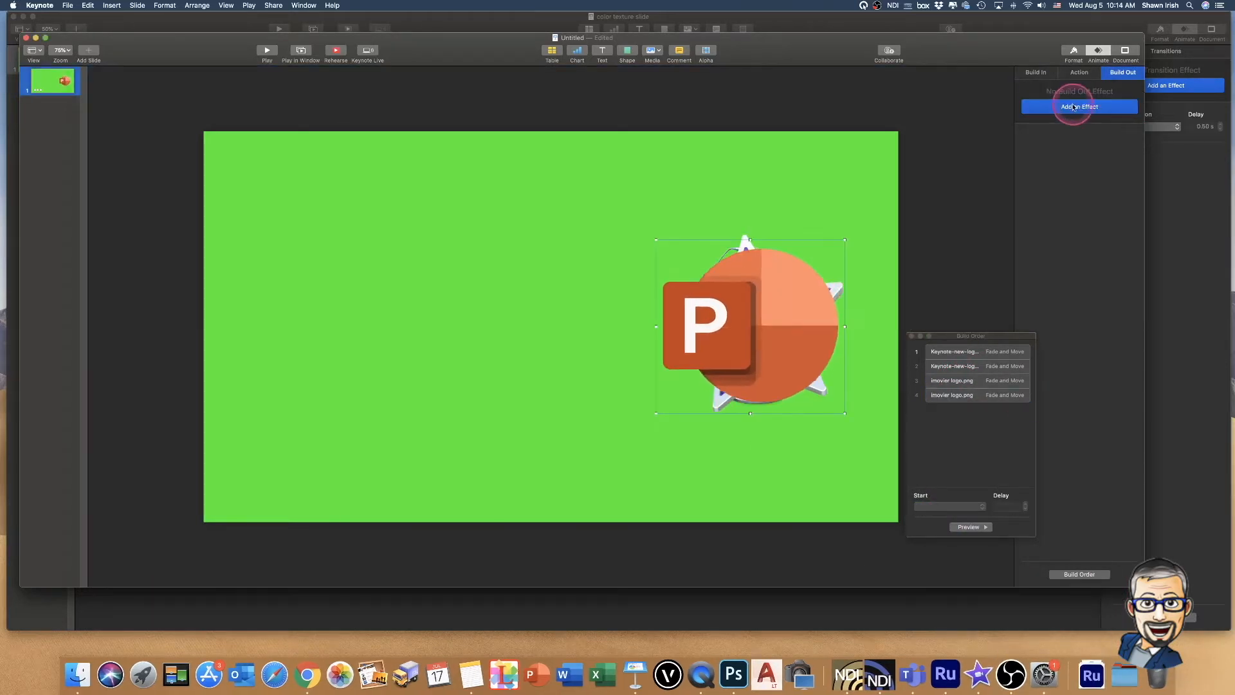
Give the PowerPoint logo a Fade and Move build-in running Bottom to Top.
{"action": "left_click", "coordinate": [1035, 73]}
{"action": "left_click", "coordinate": [1078, 108]}
{"action": "left_click", "coordinate": [1080, 157]}
{"action": "left_click", "coordinate": [1056, 164]}
{"action": "left_click", "coordinate": [1059, 197]}
Give the PowerPoint logo a Fade and Move build-out running Bottom to Top.
{"action": "left_click", "coordinate": [1122, 73]}
{"action": "left_click", "coordinate": [1078, 108]}
{"action": "left_click", "coordinate": [1072, 157]}
{"action": "left_click", "coordinate": [1067, 164]}
{"action": "left_click", "coordinate": [1064, 196]}
Set the PowerPoint logo's builds to start after the preceding build and increase the duration.
{"action": "left_click", "coordinate": [953, 414]}
{"action": "left_click", "coordinate": [948, 507]}
{"action": "left_click", "coordinate": [942, 523]}
{"action": "left_click", "coordinate": [1132, 149]}
Place Canva logo.png on the slide and scale it down to sit over the PowerPoint logo.
{"action": "left_click", "coordinate": [1091, 674]}
{"action": "left_click_drag", "start_coordinate": [1141, 340], "coordinate": [754, 325]}
{"action": "left_click_drag", "start_coordinate": [901, 167], "coordinate": [796, 279]}
{"action": "left_click_drag", "start_coordinate": [713, 347], "coordinate": [772, 308]}
{"action": "left_click", "coordinate": [780, 429]}
Give the Canva logo a Fade and Move build-in running Bottom to Top.
{"action": "left_click", "coordinate": [1036, 72]}
{"action": "left_click", "coordinate": [1078, 106]}
{"action": "left_click", "coordinate": [1081, 156]}
{"action": "left_click", "coordinate": [1074, 165]}
{"action": "left_click", "coordinate": [1070, 199]}
Give the Canva logo a Fade and Move build-out running Bottom to Top and adjust its duration.
{"action": "left_click", "coordinate": [1122, 72]}
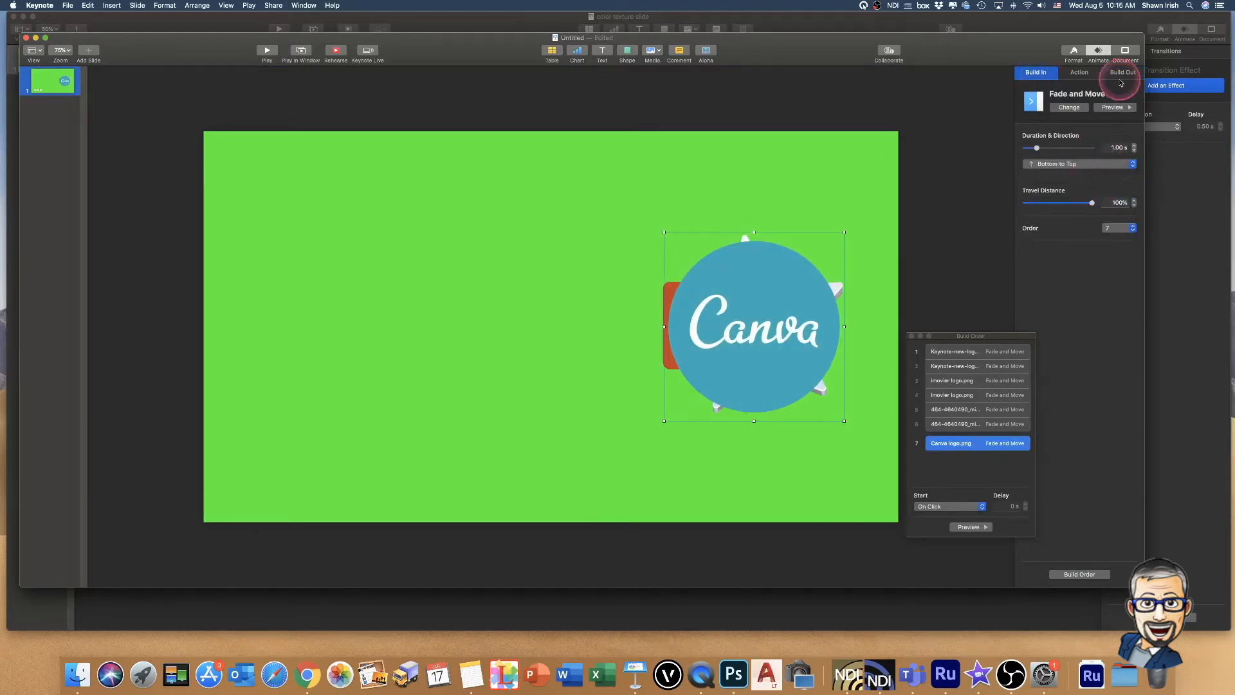
{"action": "left_click", "coordinate": [1078, 108]}
{"action": "left_click", "coordinate": [1071, 156]}
{"action": "left_click", "coordinate": [1067, 164]}
{"action": "left_click", "coordinate": [1064, 199]}
{"action": "left_click", "coordinate": [1134, 147]}
Set the Canva logo's build-in and build-out to start after the preceding build.
{"action": "left_click", "coordinate": [954, 445]}
{"action": "left_click", "coordinate": [950, 506]}
{"action": "left_click", "coordinate": [948, 529]}
{"action": "left_click", "coordinate": [951, 458]}
{"action": "left_click", "coordinate": [951, 507]}
{"action": "left_click", "coordinate": [950, 529]}
Place the Premiere Rush logo on the slide and scale it down to sit over the Canva logo.
{"action": "left_click", "coordinate": [1091, 674]}
{"action": "left_click_drag", "start_coordinate": [1094, 621], "coordinate": [753, 327]}
{"action": "left_click_drag", "start_coordinate": [907, 180], "coordinate": [843, 248]}
Give the Premiere Rush logo a Fade and Move build-in running Bottom to Top.
{"action": "left_click", "coordinate": [1035, 72]}
{"action": "left_click", "coordinate": [1078, 106]}
{"action": "left_click", "coordinate": [1053, 156]}
{"action": "left_click", "coordinate": [1060, 164]}
{"action": "left_click", "coordinate": [1065, 199]}
Give the Premiere Rush logo a Fade and Move build-out running Bottom to Top.
{"action": "left_click", "coordinate": [1122, 72]}
{"action": "left_click", "coordinate": [1078, 107]}
{"action": "left_click", "coordinate": [1058, 156]}
{"action": "left_click", "coordinate": [1052, 164]}
{"action": "left_click", "coordinate": [1053, 199]}
Set both Premiere Rush builds to start after the preceding build, with the build-out following build 9.
{"action": "left_click", "coordinate": [951, 456]}
{"action": "left_click", "coordinate": [939, 508]}
{"action": "left_click", "coordinate": [942, 529]}
{"action": "left_click", "coordinate": [951, 475]}
{"action": "left_click", "coordinate": [946, 506]}
{"action": "left_click", "coordinate": [945, 528]}
Move the Build Order window aside and preview the logo animations.
{"action": "left_click_drag", "start_coordinate": [995, 335], "coordinate": [1073, 283]}
{"action": "left_click", "coordinate": [1116, 105]}
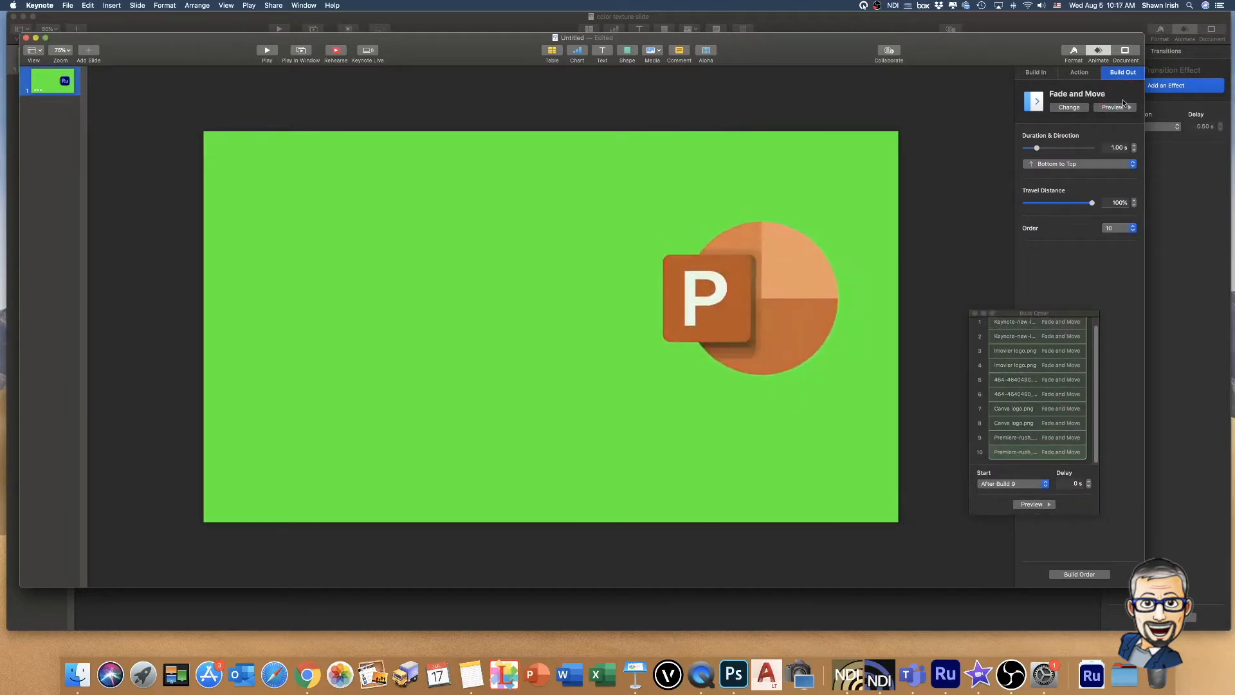
{"action": "left_click", "coordinate": [982, 231]}
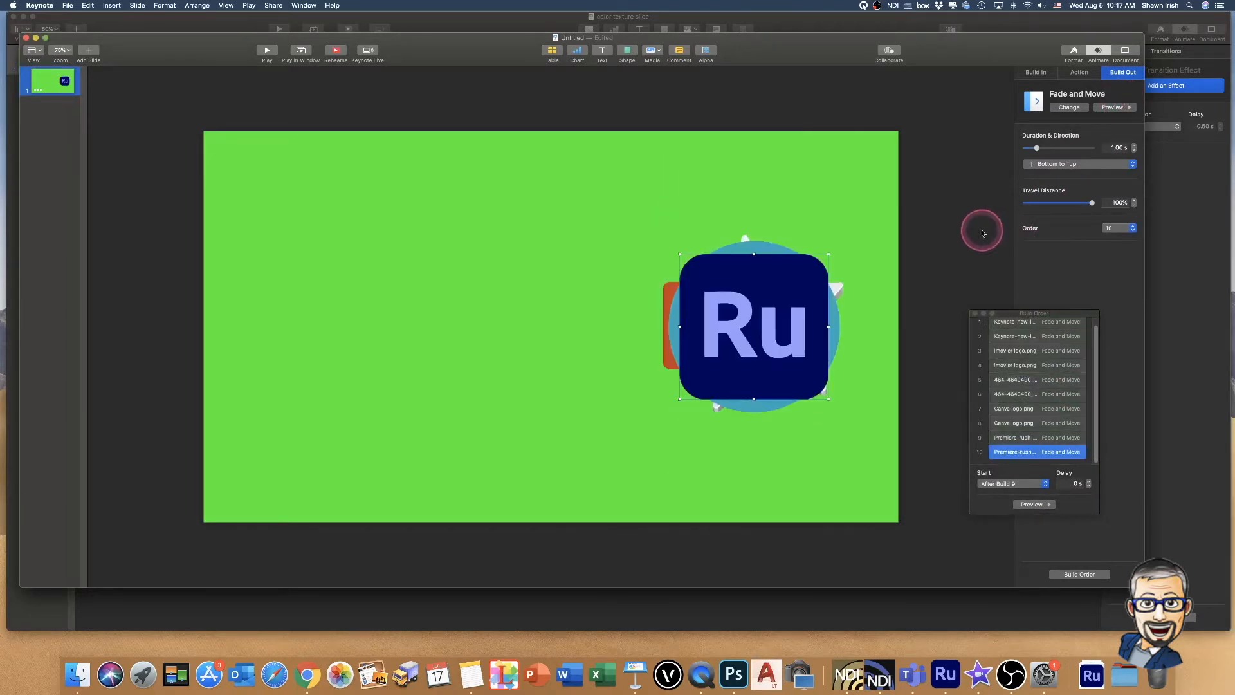
Export the presentation as a self-playing movie of all slides at 1080p resolution.
{"action": "left_click_drag", "start_coordinate": [179, 54], "coordinate": [182, 52]}
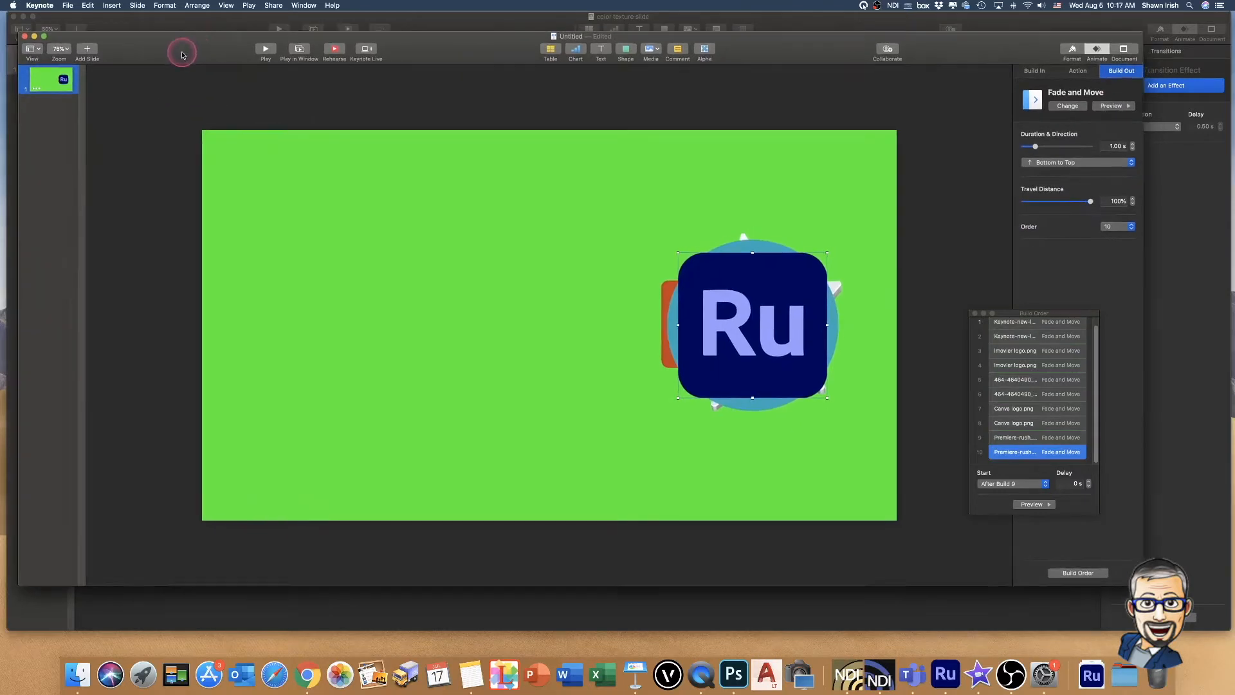
{"action": "left_click", "coordinate": [67, 6]}
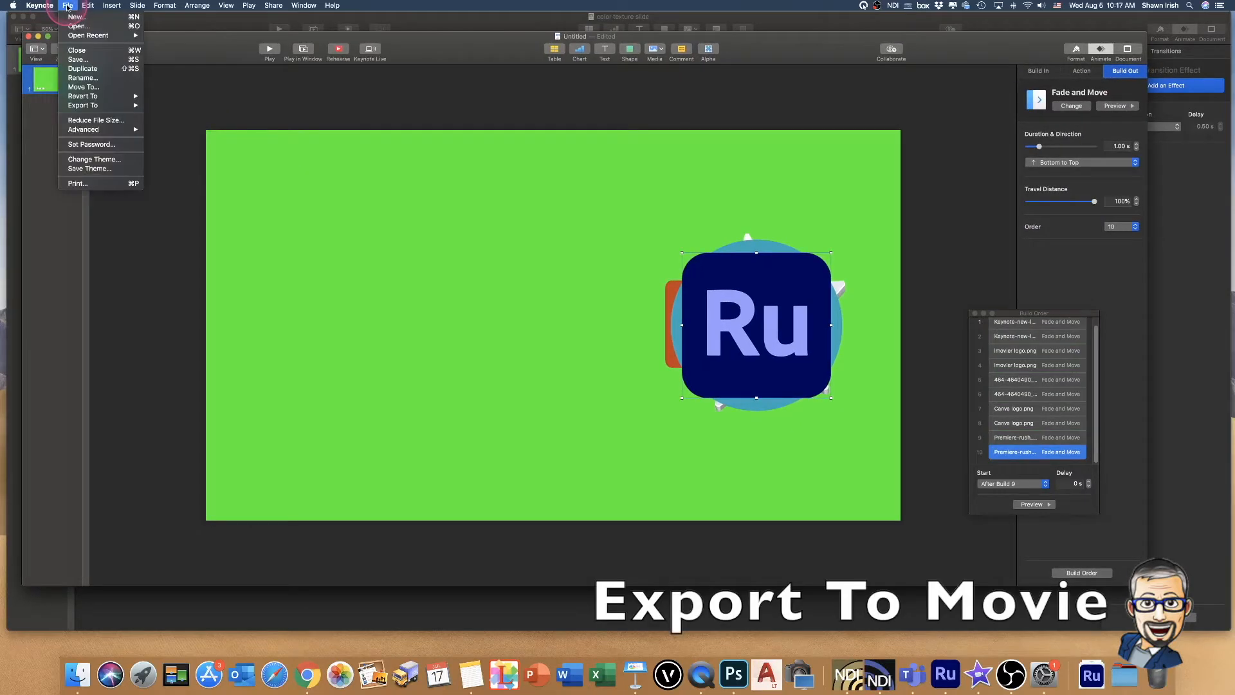
{"action": "left_click", "coordinate": [100, 107]}
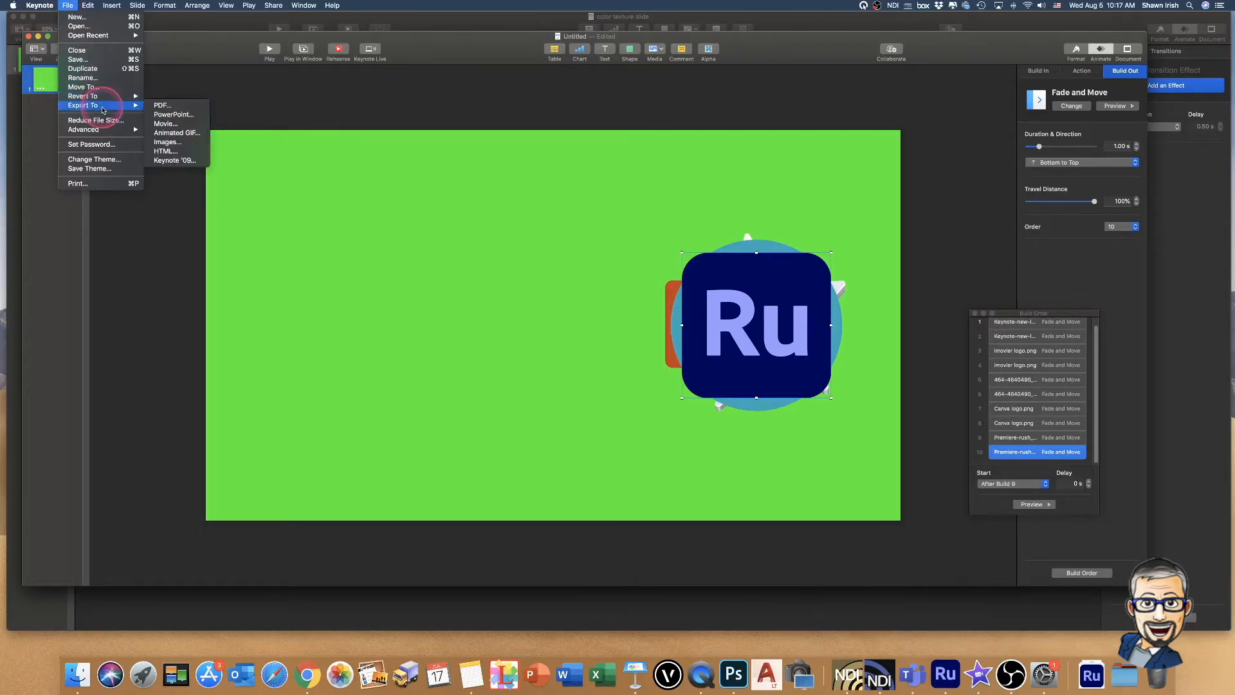
{"action": "left_click", "coordinate": [171, 124]}
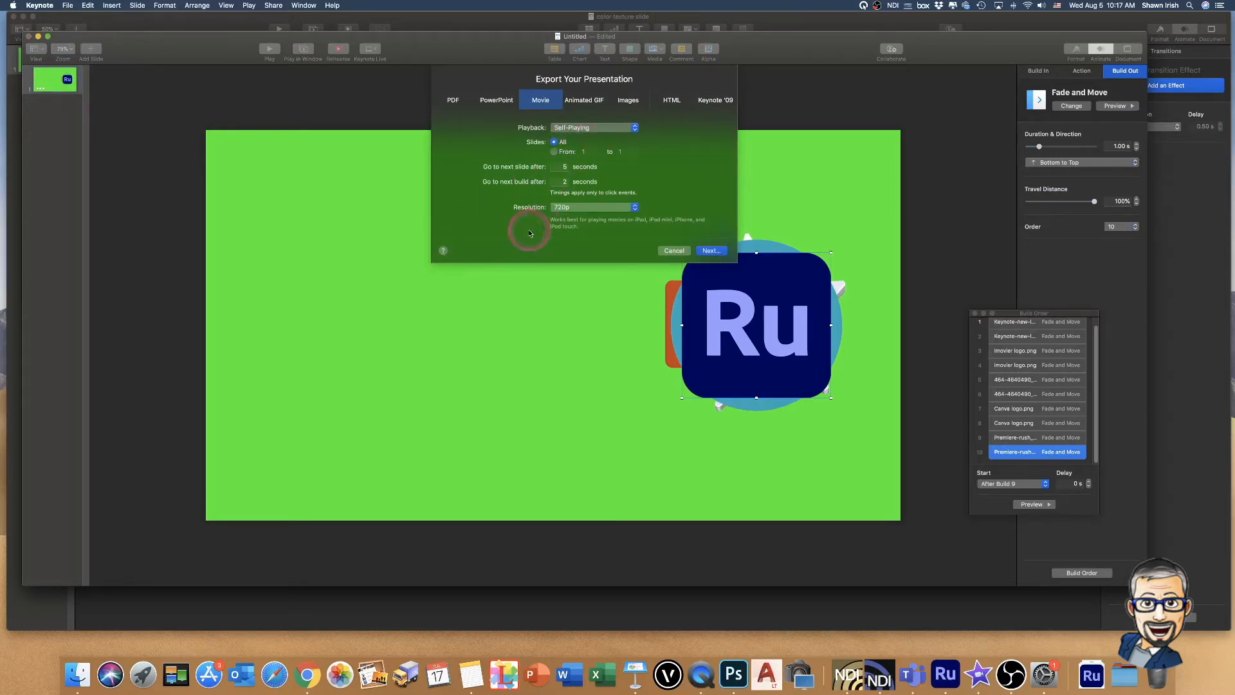
{"action": "left_click", "coordinate": [634, 209]}
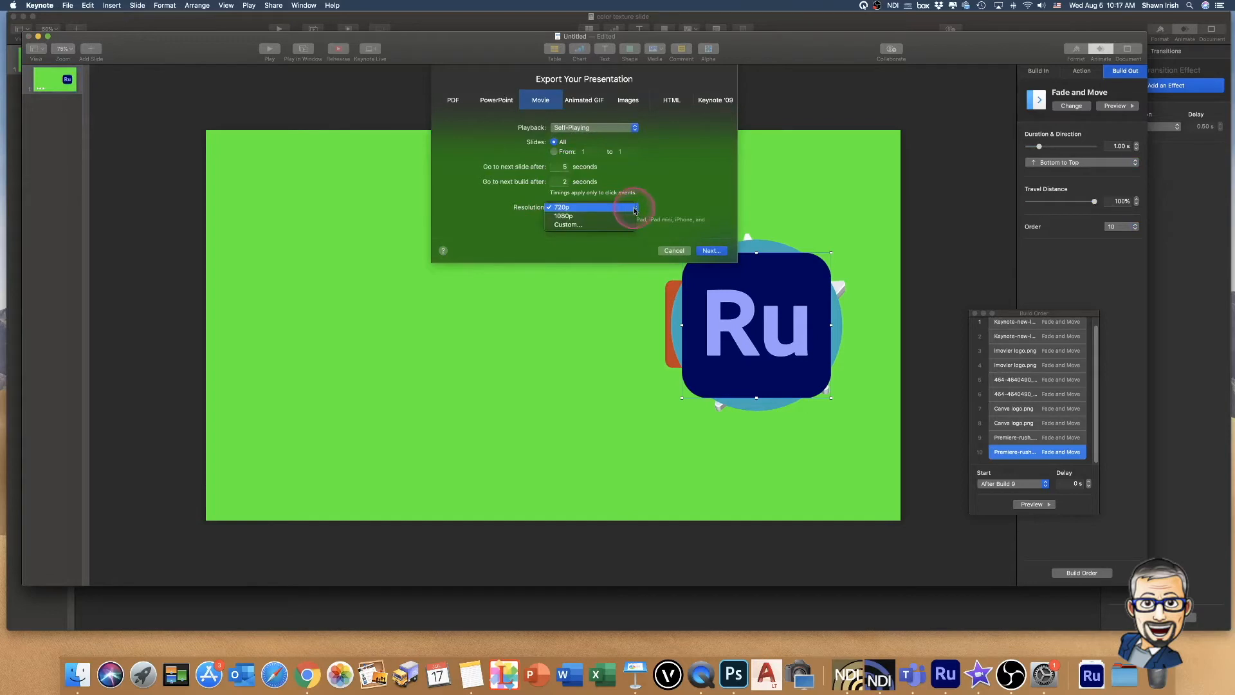
{"action": "left_click", "coordinate": [577, 217]}
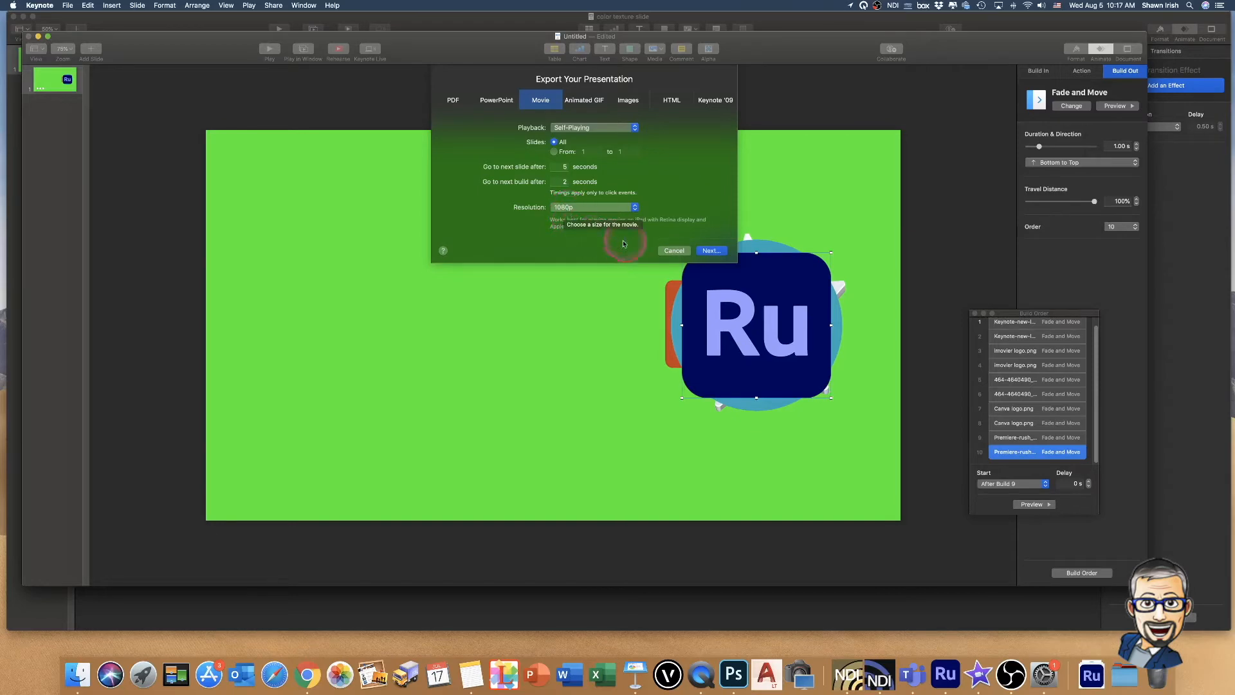
{"action": "left_click", "coordinate": [715, 252]}
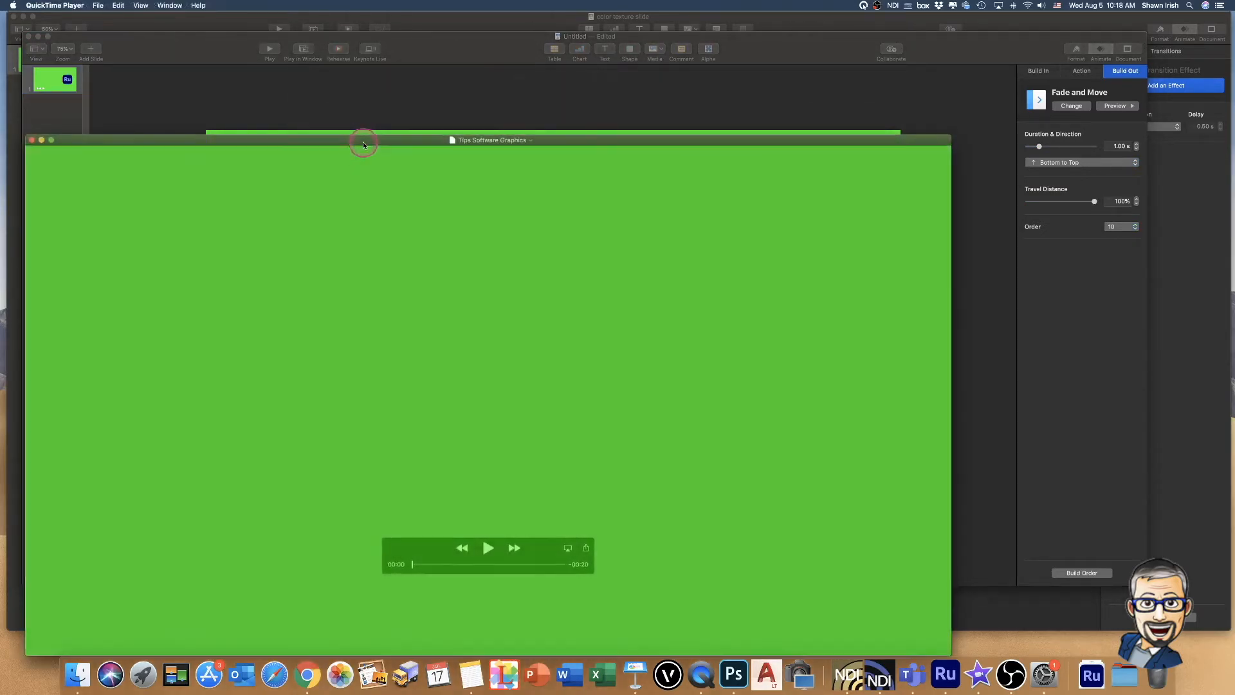
Give the USITT logo on the new white slide a Fade and Move build-in.
{"action": "left_click_drag", "start_coordinate": [452, 47], "coordinate": [460, 40]}
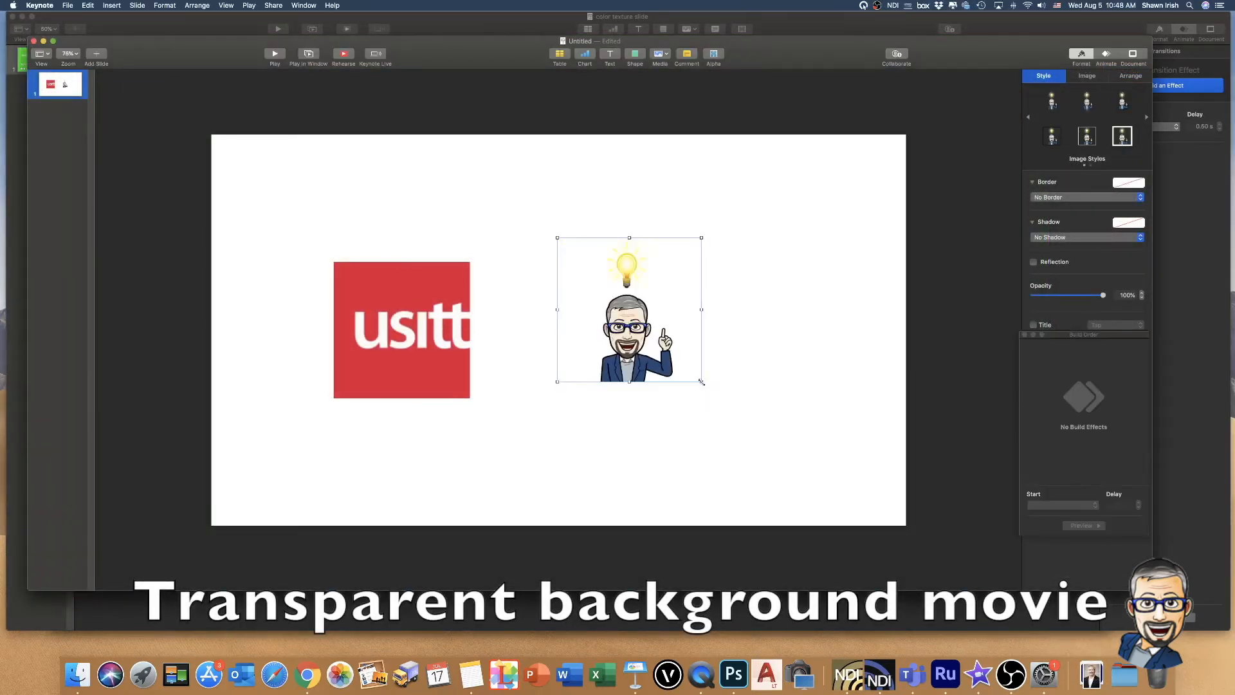
{"action": "left_click", "coordinate": [1087, 110]}
{"action": "left_click", "coordinate": [1062, 225]}
{"action": "left_click", "coordinate": [1077, 110]}
{"action": "left_click", "coordinate": [1066, 279]}
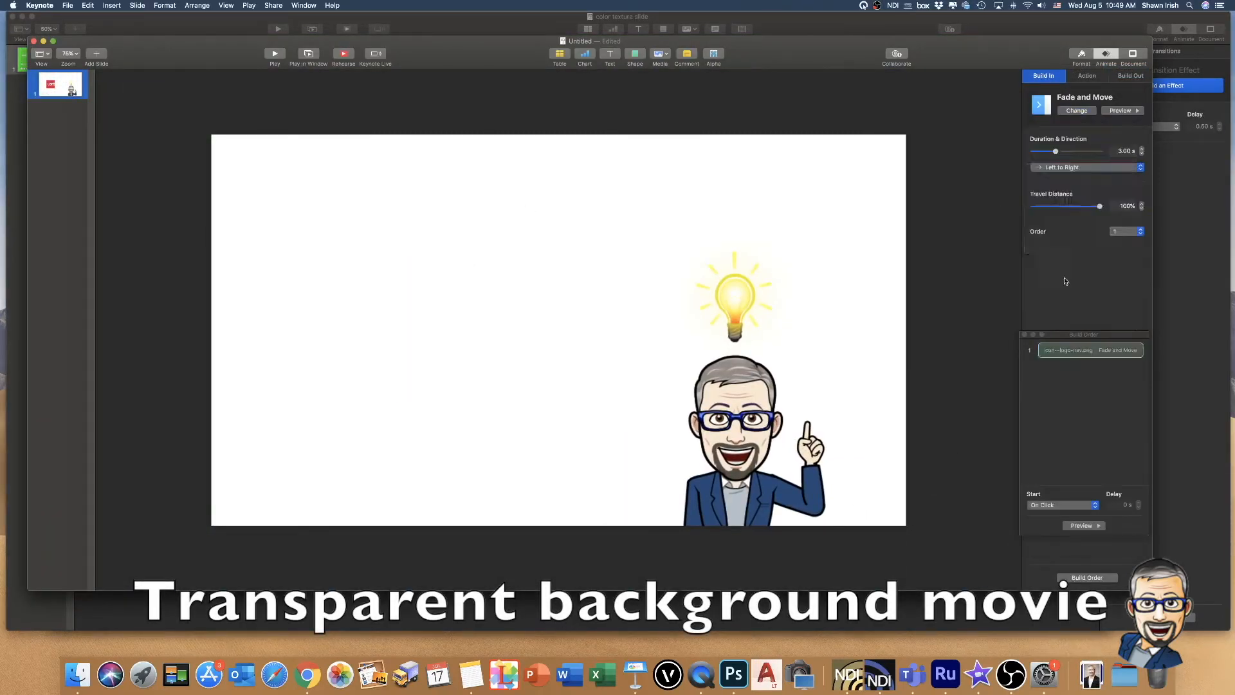
Add a Pop action to the USITT logo.
{"action": "left_click", "coordinate": [733, 398]}
{"action": "left_click", "coordinate": [434, 331]}
{"action": "left_click", "coordinate": [1087, 76]}
{"action": "left_click", "coordinate": [1087, 110]}
{"action": "left_click", "coordinate": [1047, 252]}
Give the lightbulb cartoon picture a build-out effect and change it to Sparkle.
{"action": "left_click", "coordinate": [1130, 76]}
{"action": "left_click", "coordinate": [735, 399]}
{"action": "left_click_drag", "start_coordinate": [1084, 335], "coordinate": [952, 349]}
{"action": "left_click", "coordinate": [1087, 110]}
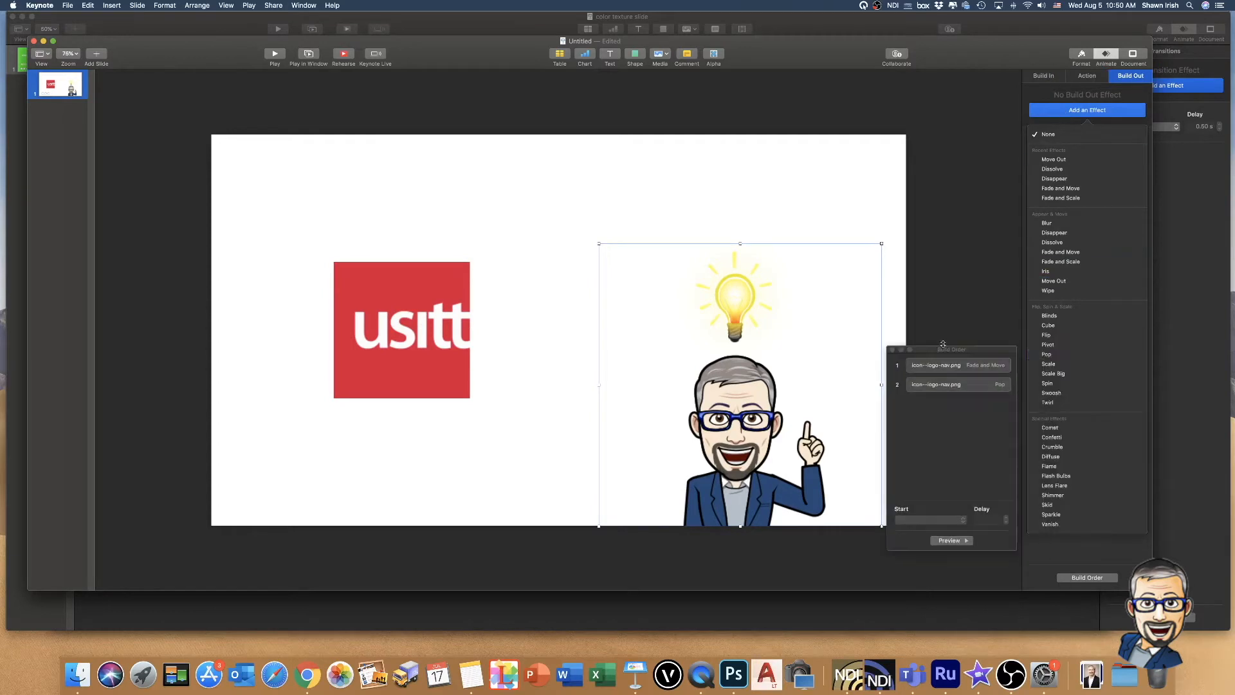
{"action": "left_click", "coordinate": [1055, 488]}
{"action": "left_click", "coordinate": [1077, 110]}
{"action": "left_click", "coordinate": [1054, 507]}
Give the lightbulb cartoon a Flash Bulbs build-in and order it before its Sparkle build-out.
{"action": "left_click", "coordinate": [1043, 76]}
{"action": "left_click", "coordinate": [1087, 110]}
{"action": "left_click", "coordinate": [1055, 476]}
{"action": "left_click_drag", "start_coordinate": [956, 422], "coordinate": [953, 414]}
Give the USITT logo a Scale Big build-out.
{"action": "left_click", "coordinate": [952, 384]}
{"action": "left_click", "coordinate": [1130, 76]}
{"action": "left_click", "coordinate": [1087, 110]}
{"action": "left_click", "coordinate": [1053, 374]}
Set the Pop, Flash Bulbs and Scale Big builds to follow the preceding builds automatically, with Scale Big starting after build 4.
{"action": "left_click", "coordinate": [952, 385]}
{"action": "left_click", "coordinate": [931, 520]}
{"action": "left_click", "coordinate": [952, 398]}
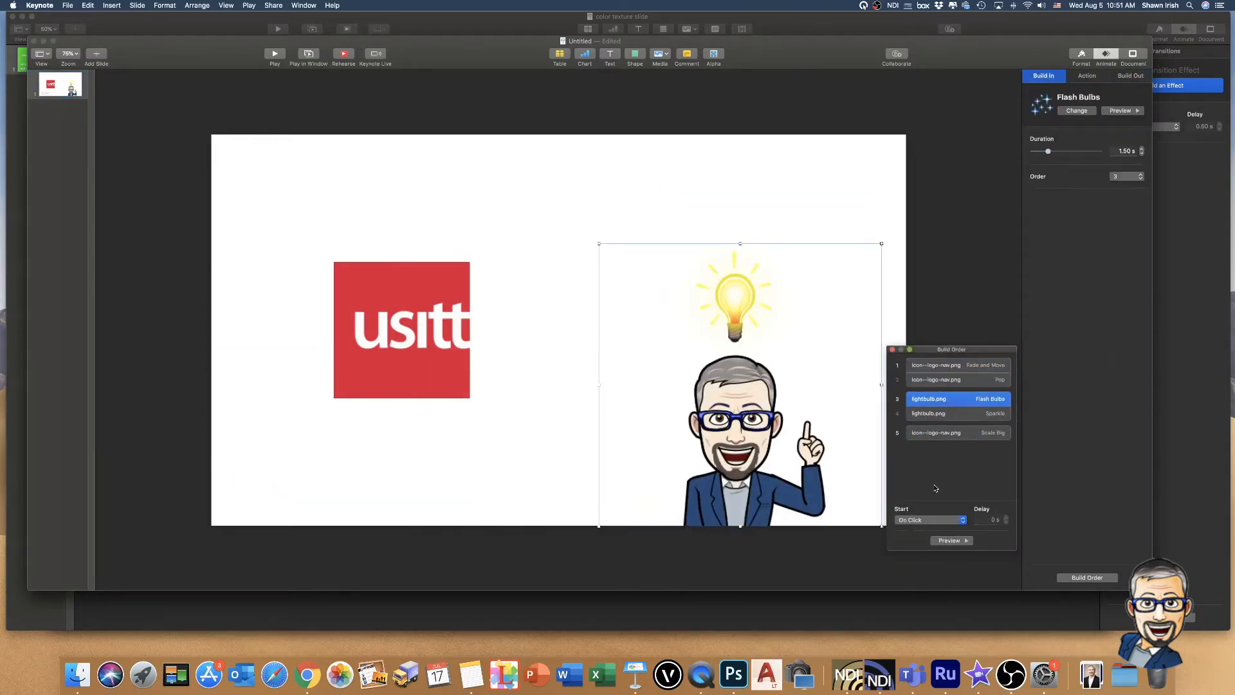
{"action": "left_click", "coordinate": [931, 520]}
{"action": "left_click", "coordinate": [952, 428]}
{"action": "left_click", "coordinate": [930, 519]}
{"action": "left_click_drag", "start_coordinate": [951, 349], "coordinate": [1009, 342]}
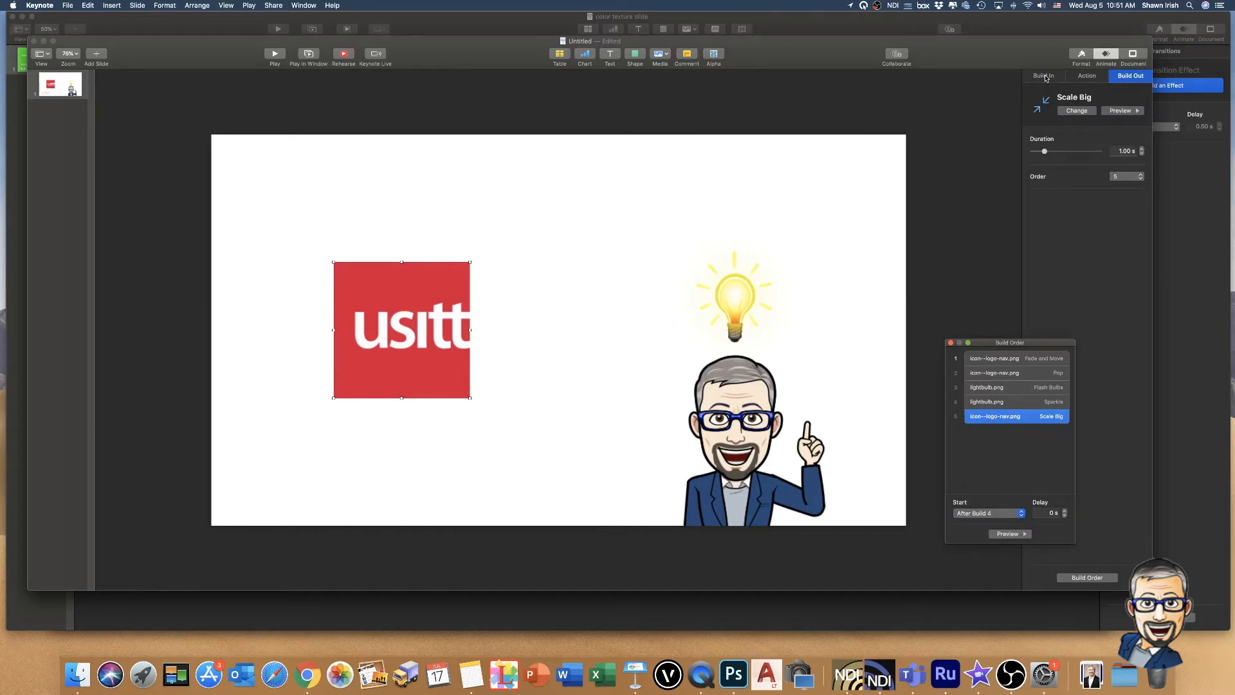
Set the slide background to No Fill.
{"action": "left_click", "coordinate": [1079, 57]}
{"action": "left_click", "coordinate": [815, 211]}
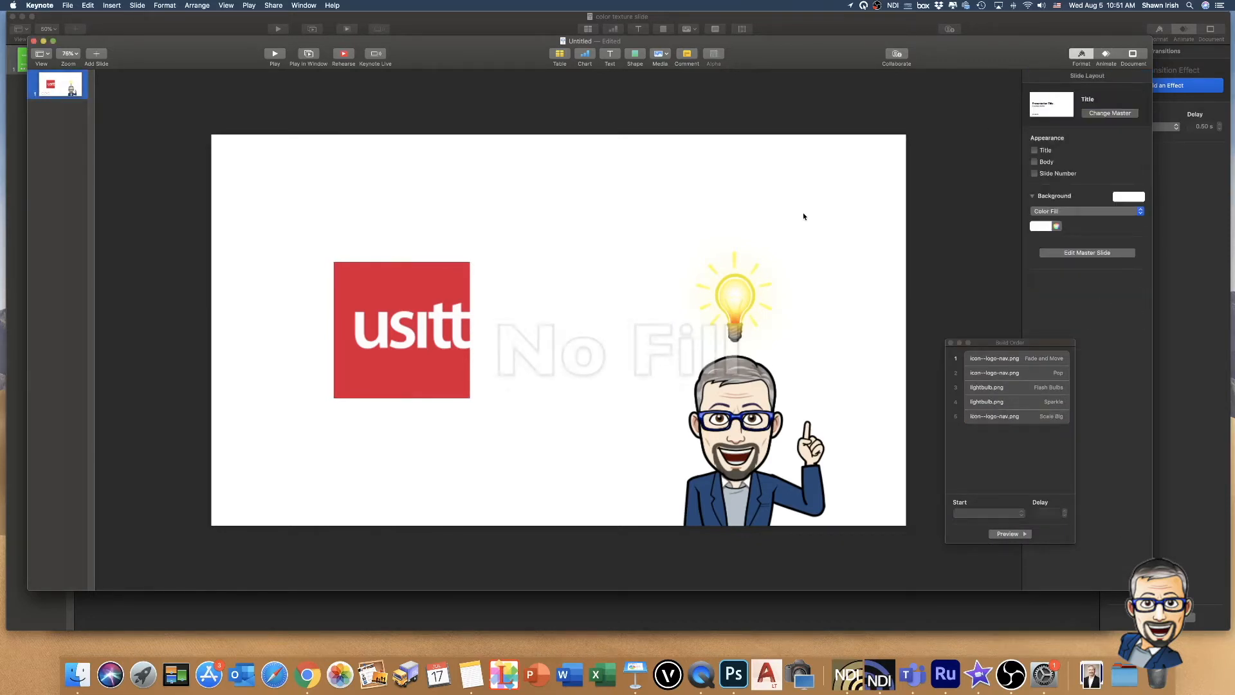
{"action": "left_click", "coordinate": [1070, 214]}
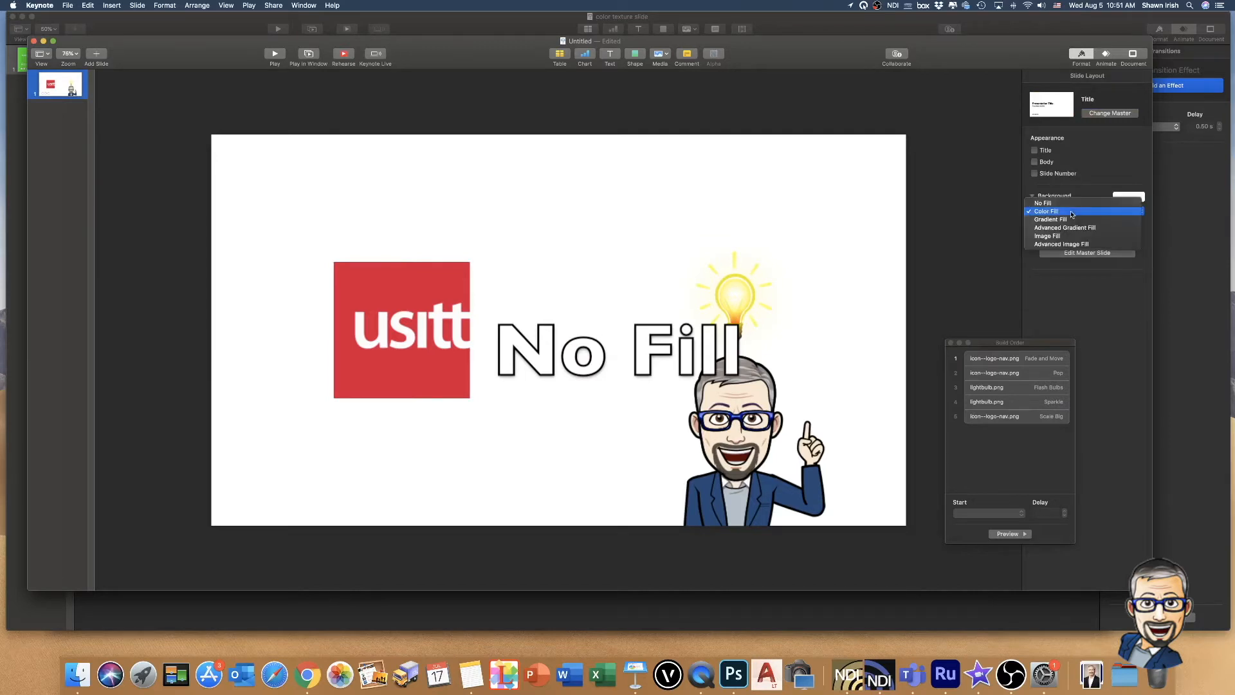
{"action": "left_click", "coordinate": [1071, 204]}
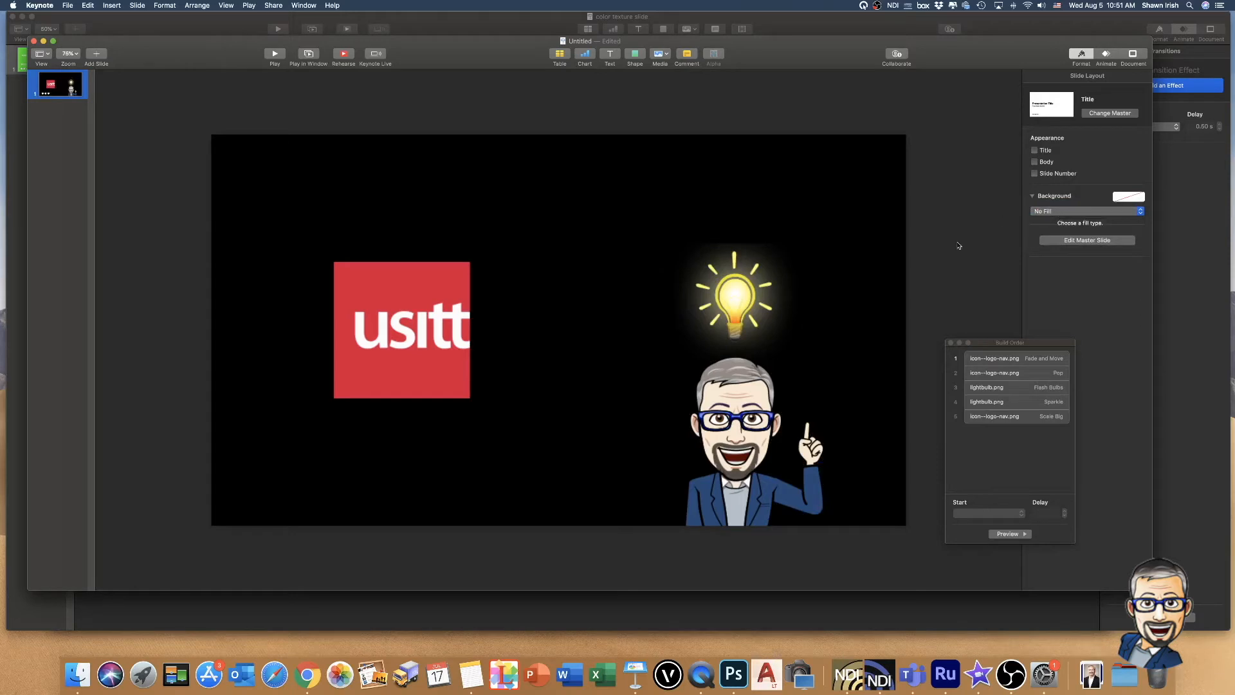
Open the movie export settings for the presentation and choose a custom resolution.
{"action": "left_click_drag", "start_coordinate": [987, 346], "coordinate": [1000, 345]}
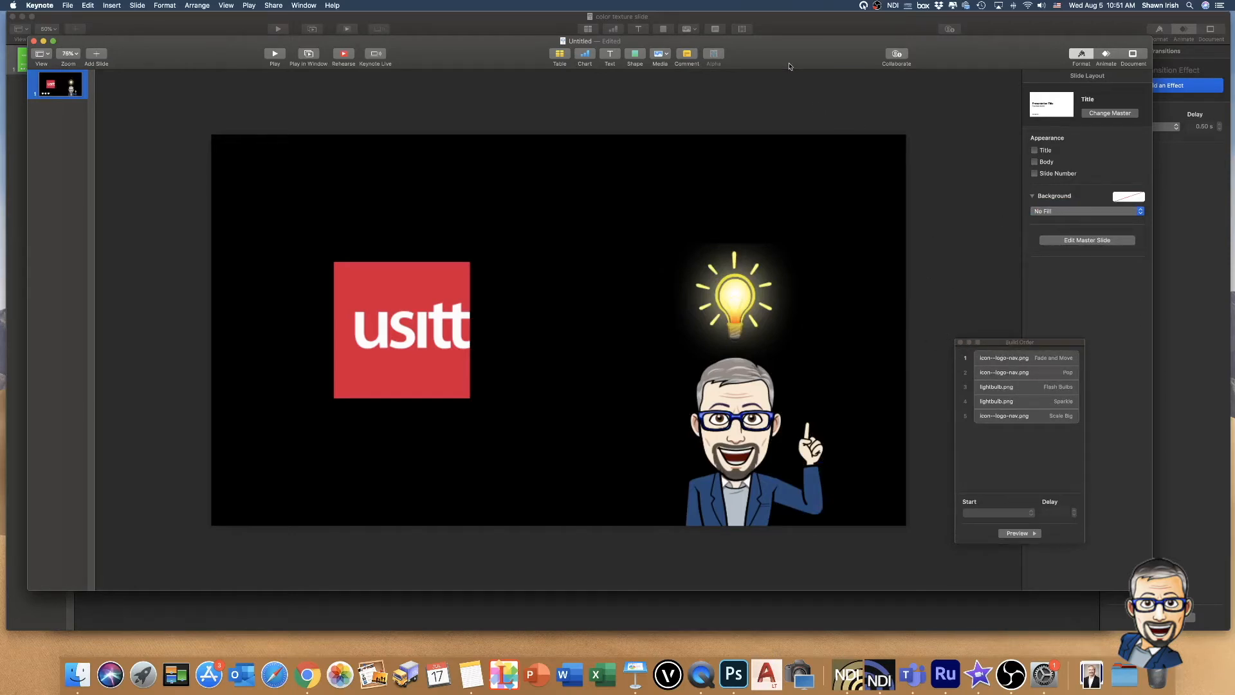
{"action": "left_click_drag", "start_coordinate": [791, 68], "coordinate": [787, 59]}
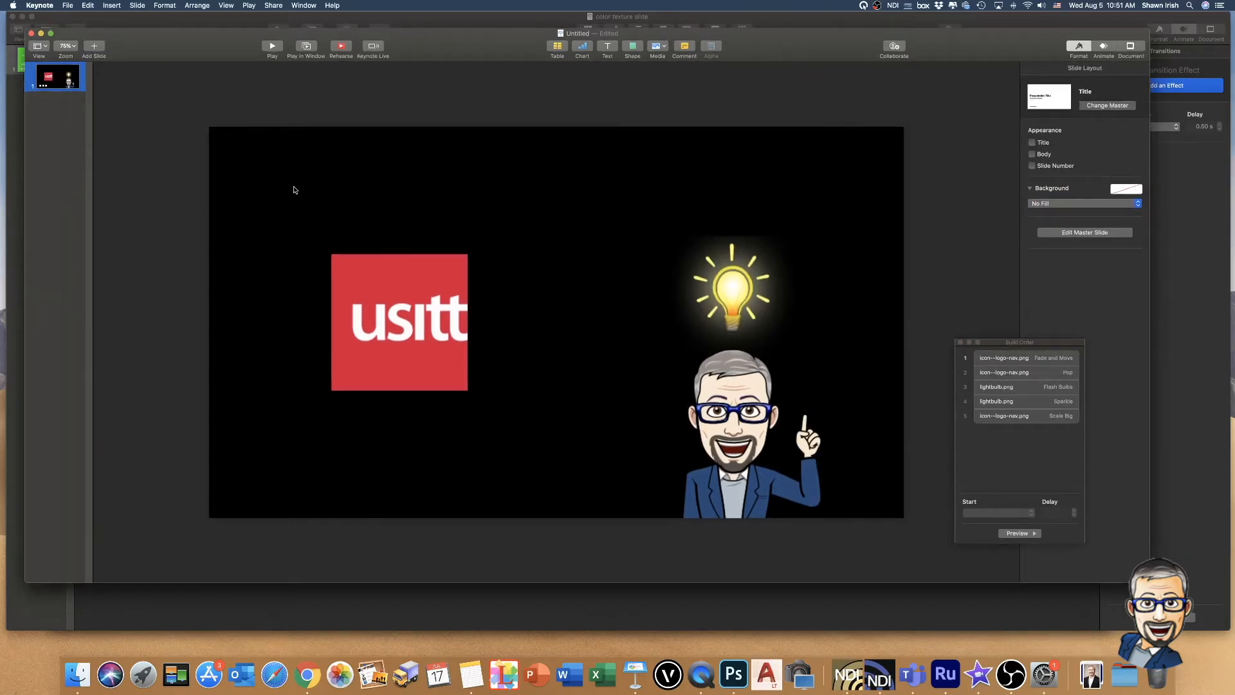
{"action": "left_click_drag", "start_coordinate": [173, 51], "coordinate": [174, 52]}
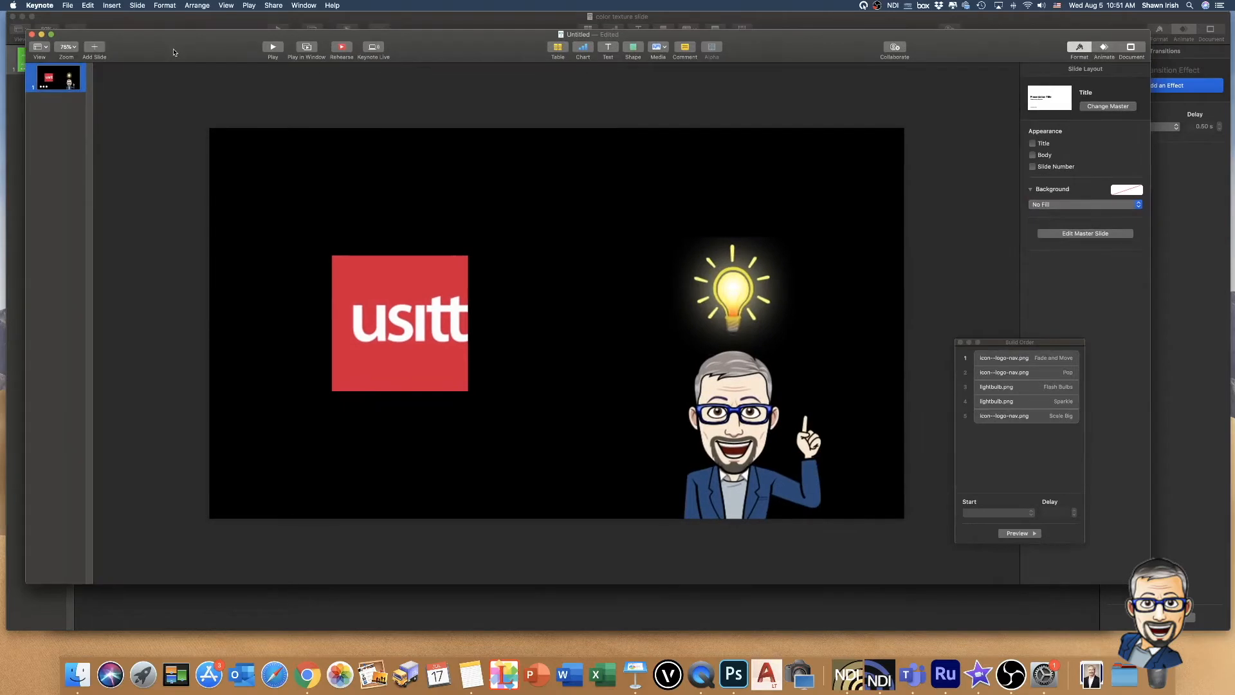
{"action": "left_click", "coordinate": [68, 5]}
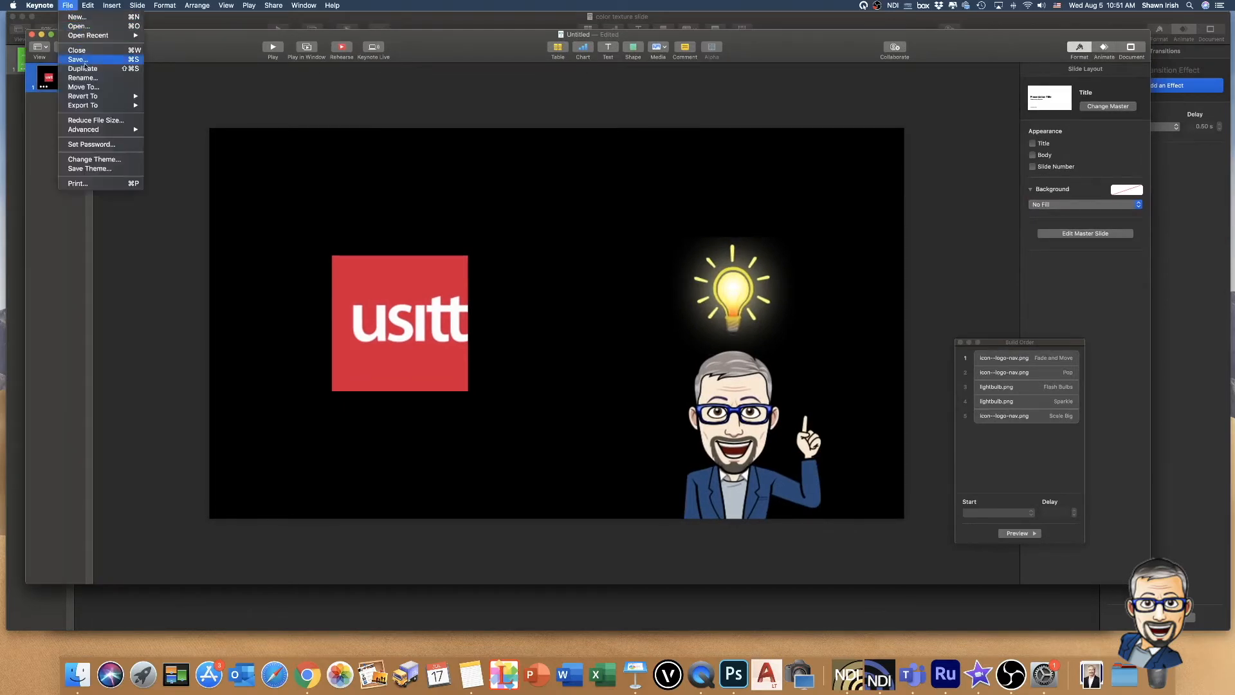
{"action": "mouse_move", "coordinate": [94, 99]}
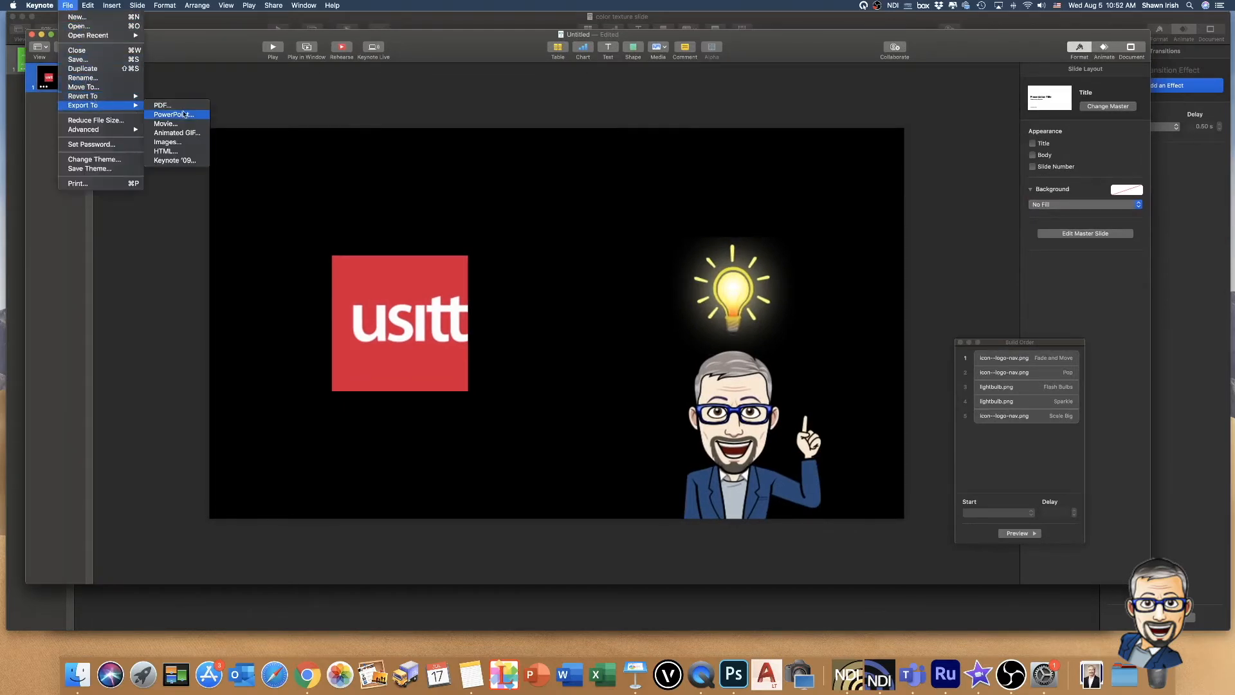
{"action": "left_click", "coordinate": [166, 124]}
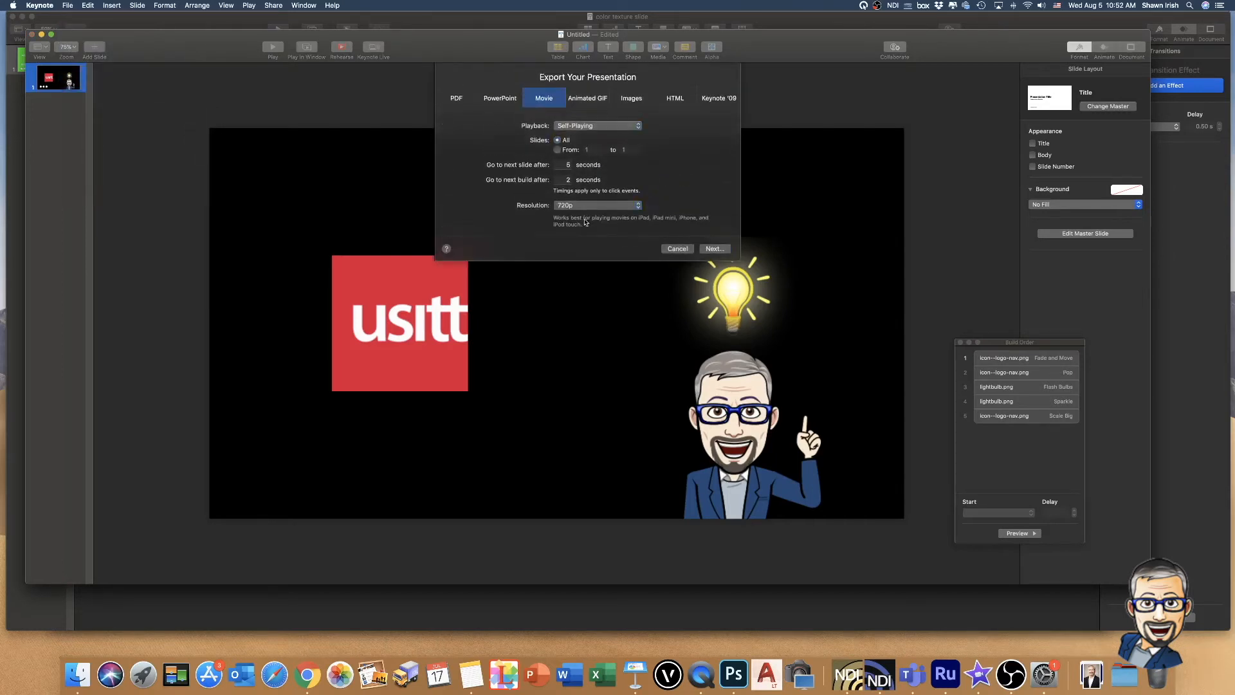
{"action": "left_click", "coordinate": [577, 206]}
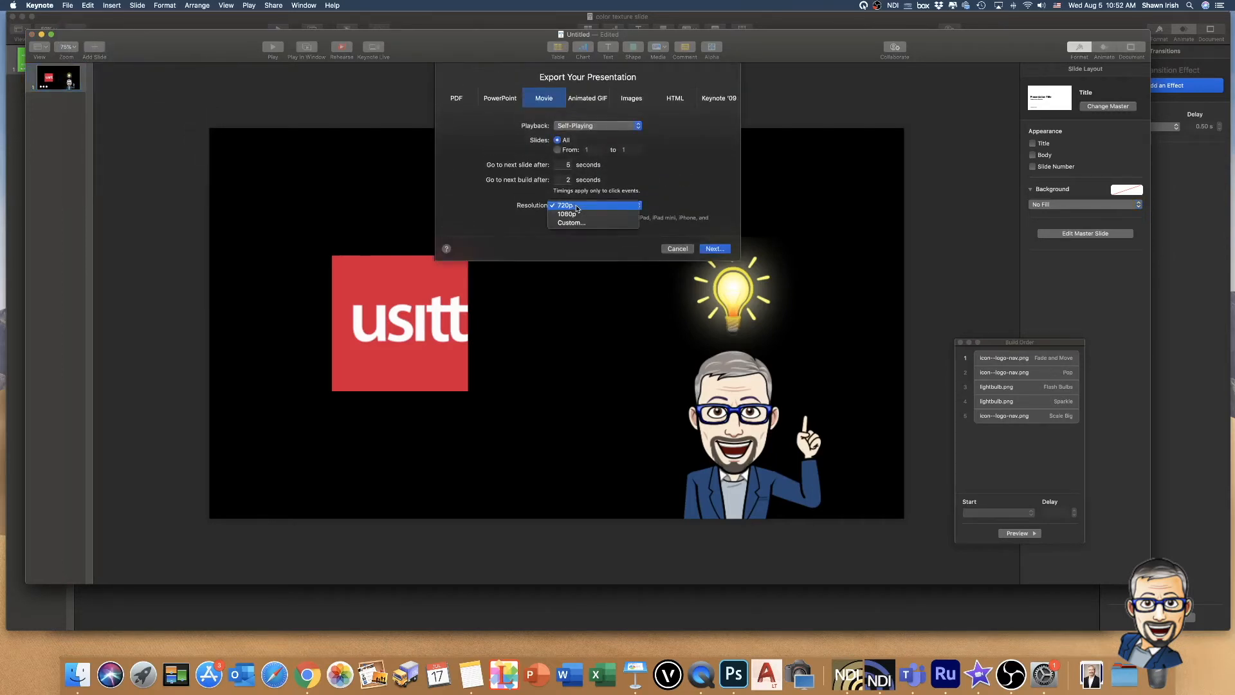
{"action": "left_click", "coordinate": [581, 223]}
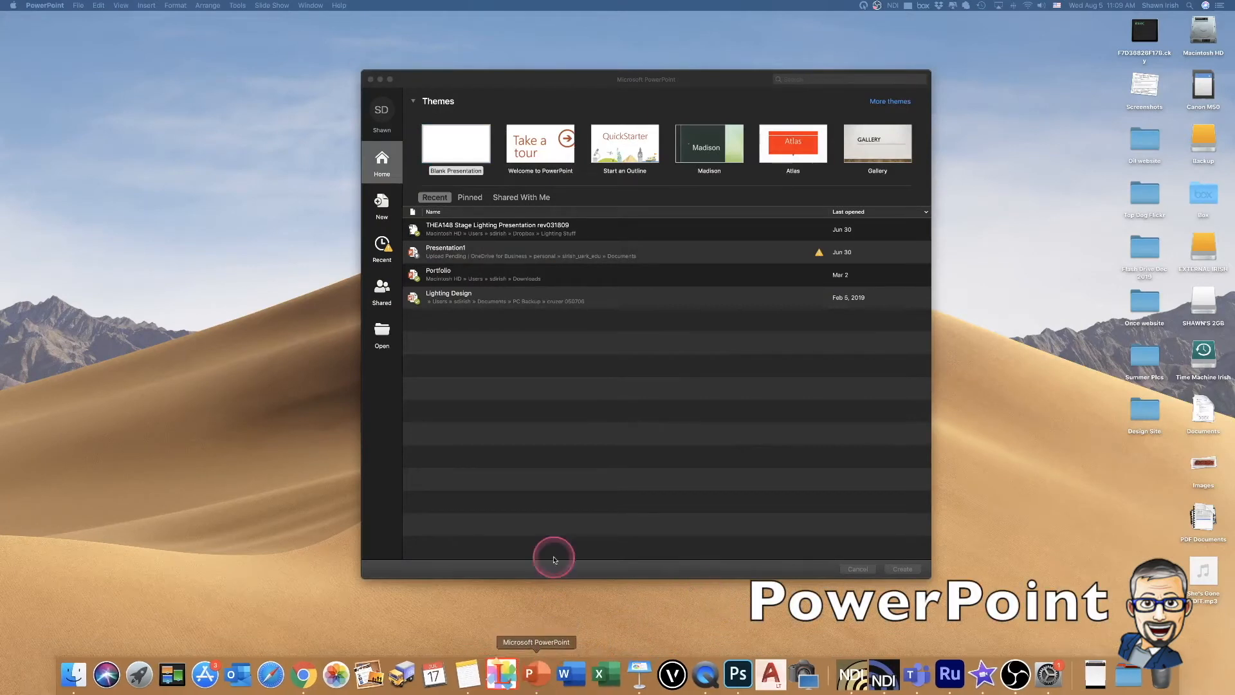
Create a blank presentation in PowerPoint and remove the title and subtitle placeholders from its slide.
{"action": "left_click", "coordinate": [455, 146]}
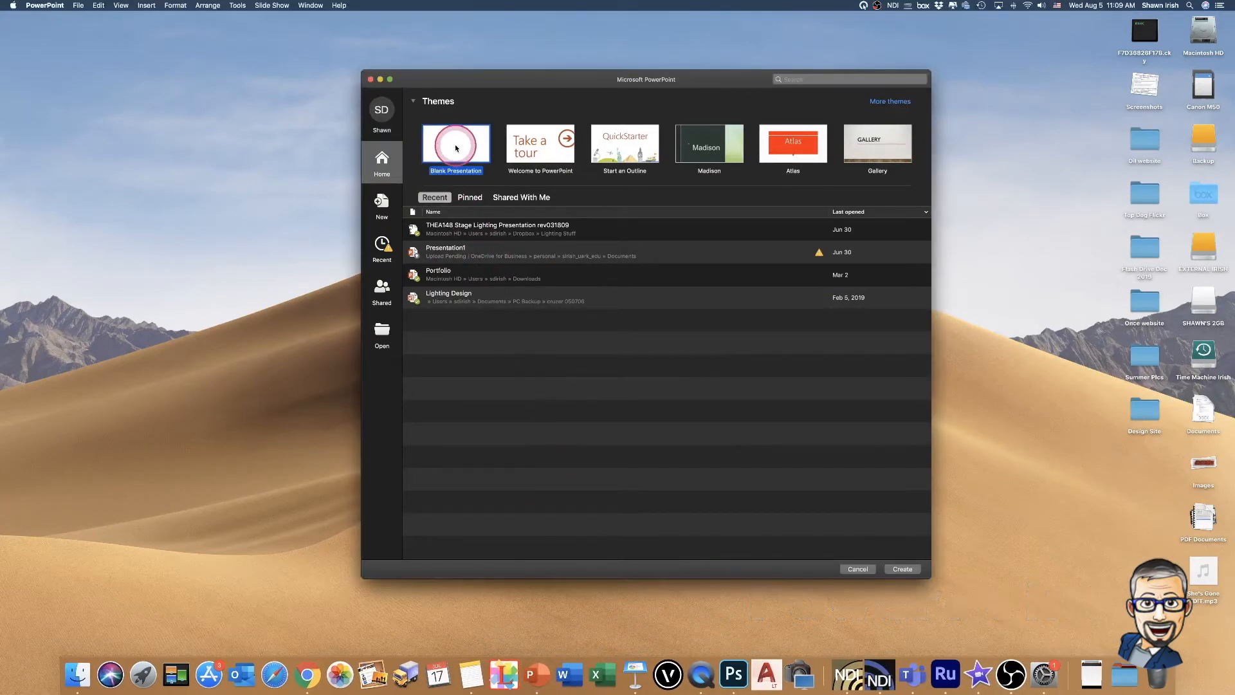
{"action": "left_click", "coordinate": [903, 570]}
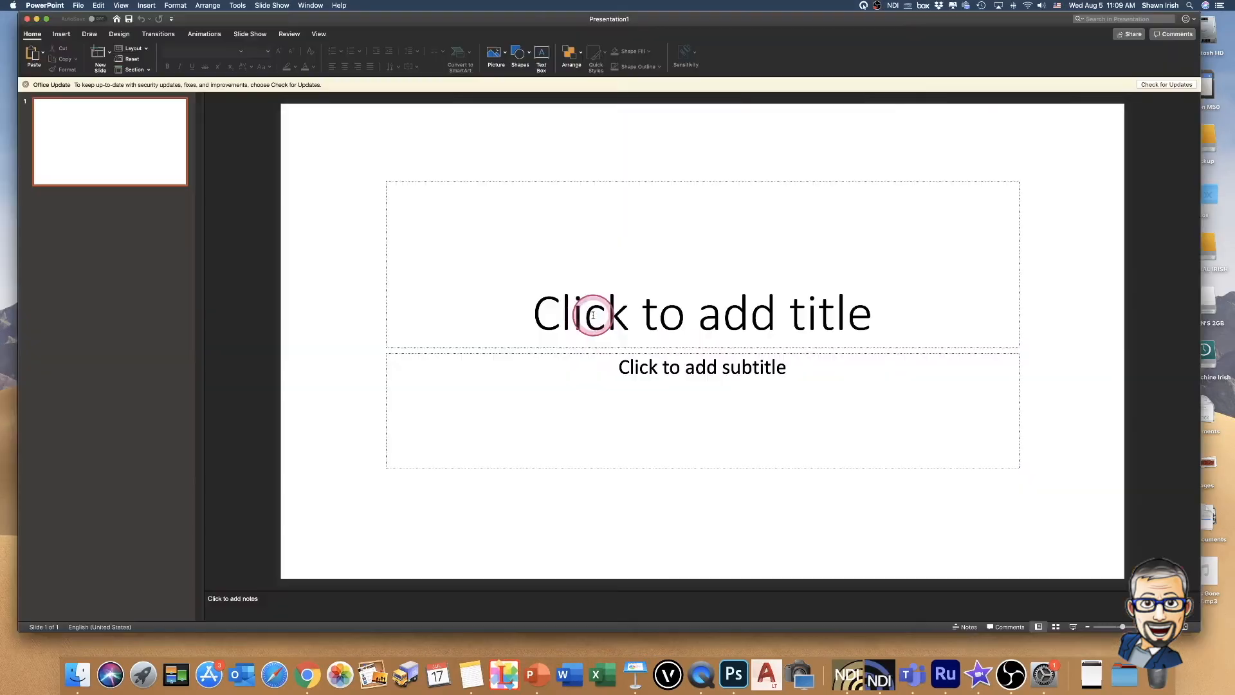
{"action": "left_click", "coordinate": [535, 191]}
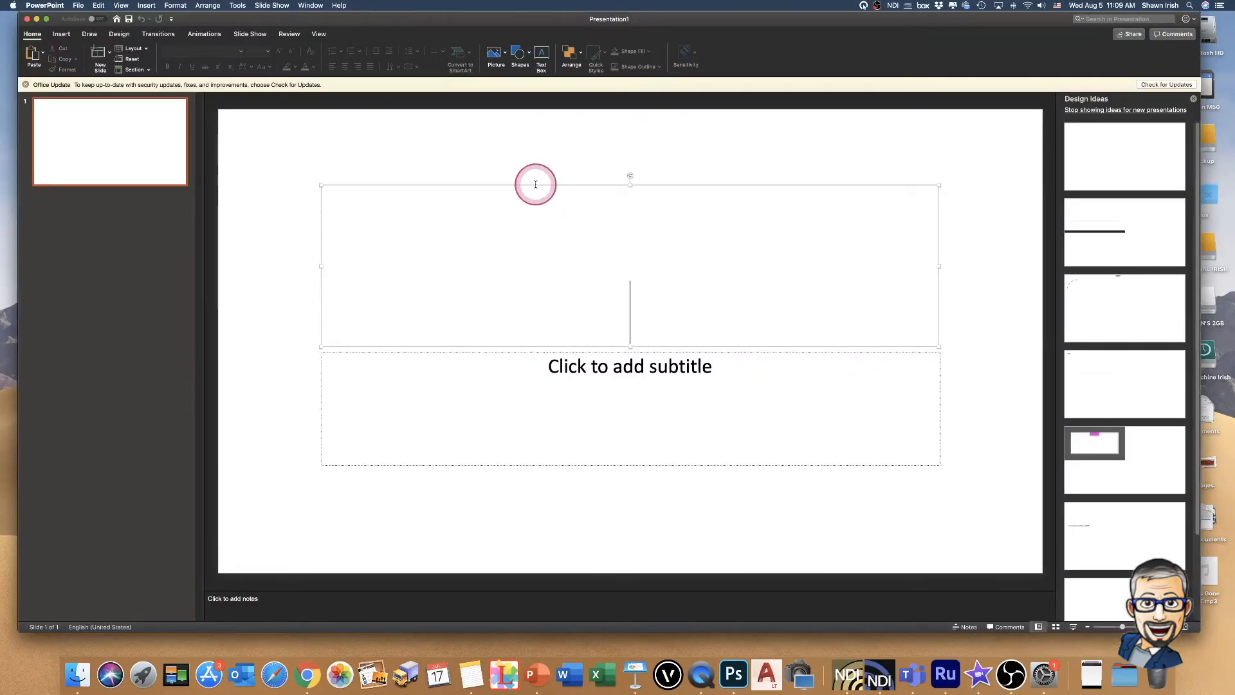
{"action": "left_click", "coordinate": [556, 358]}
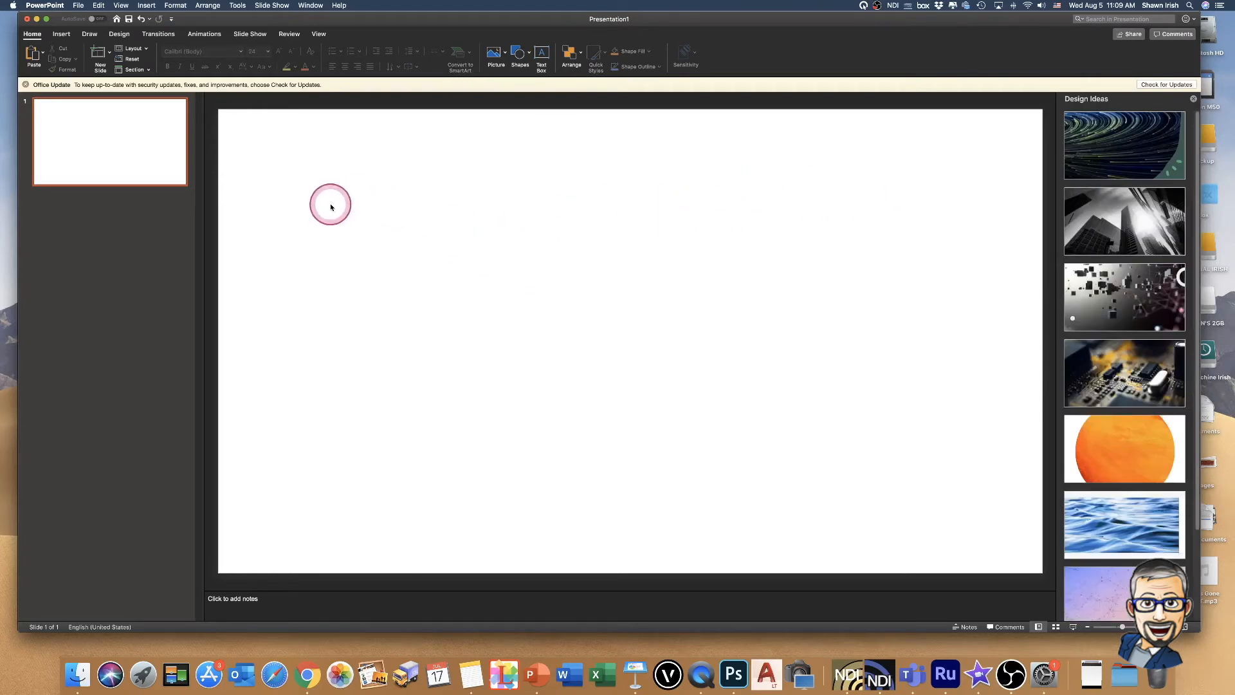
Set the presentation's slide size to Widescreen in the page setup.
{"action": "left_click", "coordinate": [120, 34]}
{"action": "left_click", "coordinate": [1096, 56]}
{"action": "left_click", "coordinate": [1119, 108]}
{"action": "left_click", "coordinate": [660, 168]}
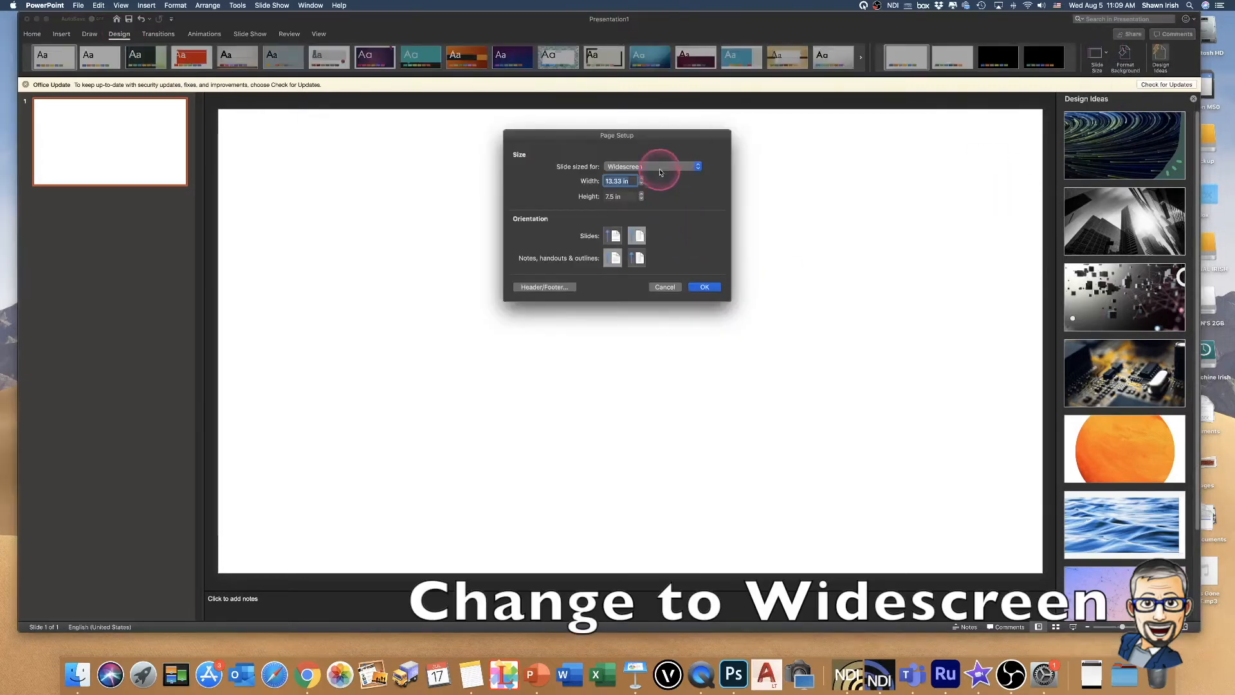
{"action": "left_click", "coordinate": [673, 143]}
{"action": "left_click", "coordinate": [704, 286]}
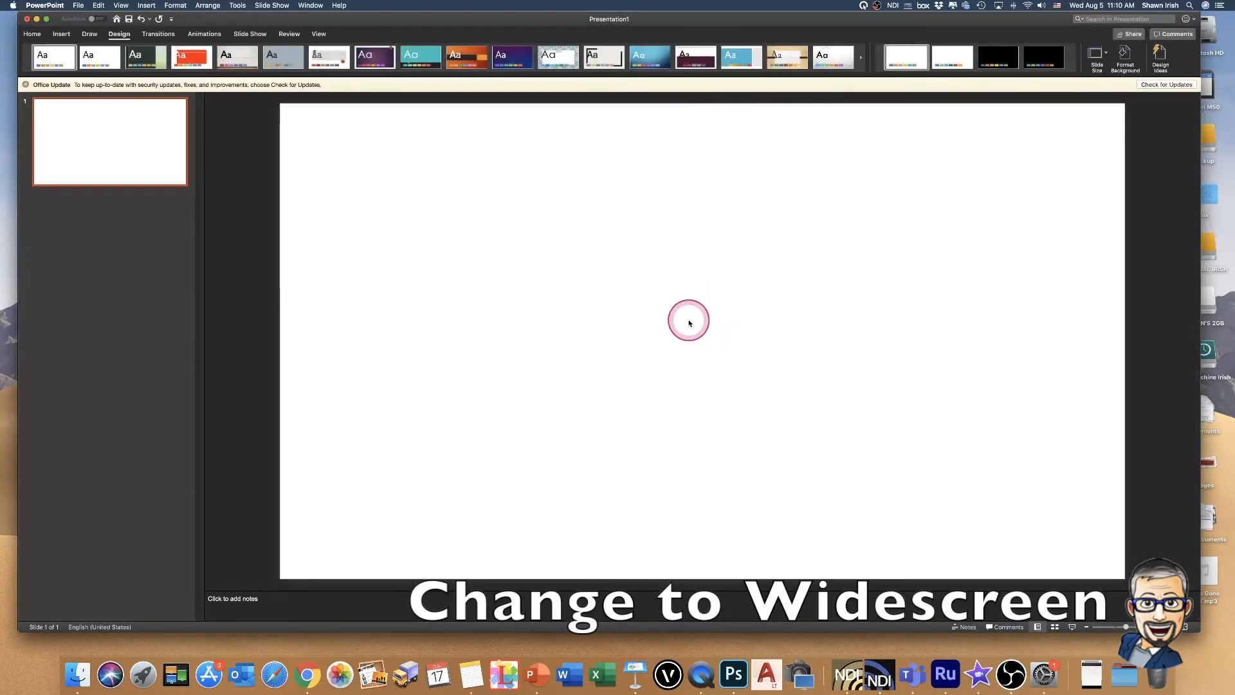
Draw a wide rectangle on the slide, make it slightly smaller and move it to the slide's lower-right area.
{"action": "left_click", "coordinate": [32, 33]}
{"action": "left_click", "coordinate": [519, 51]}
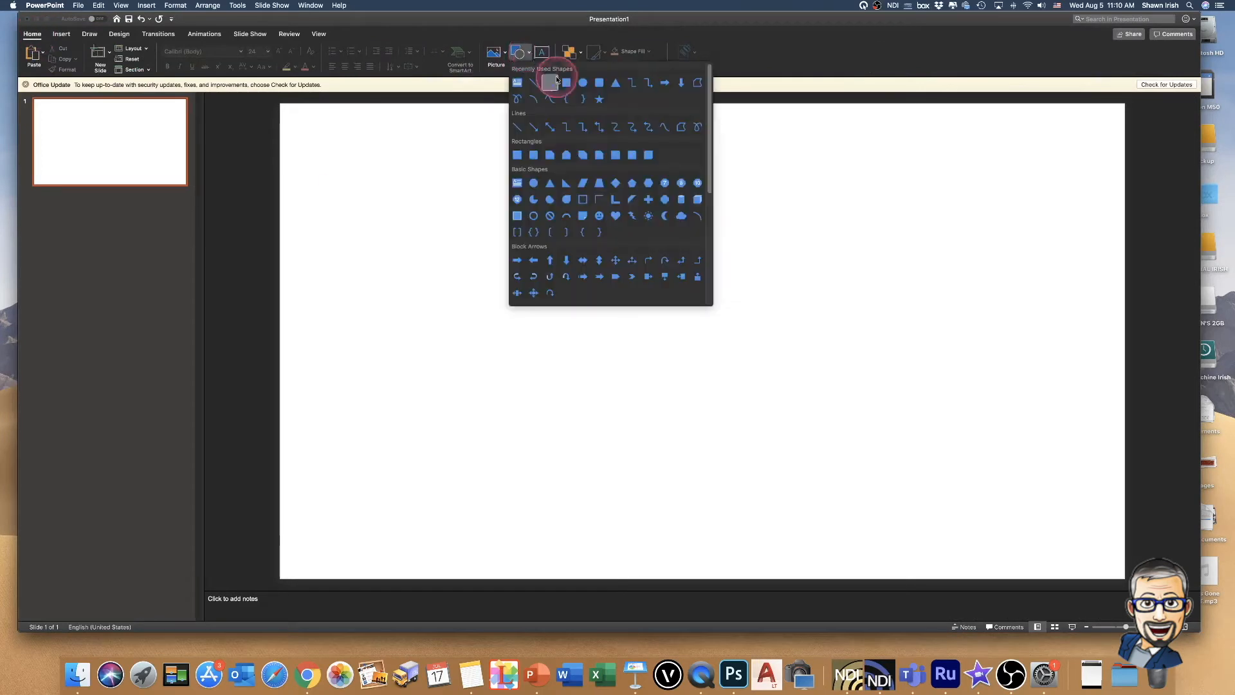
{"action": "left_click", "coordinate": [566, 82]}
{"action": "left_click_drag", "start_coordinate": [621, 240], "coordinate": [1059, 432]}
{"action": "left_click_drag", "start_coordinate": [1059, 240], "coordinate": [1008, 279]}
{"action": "left_click_drag", "start_coordinate": [834, 351], "coordinate": [913, 439]}
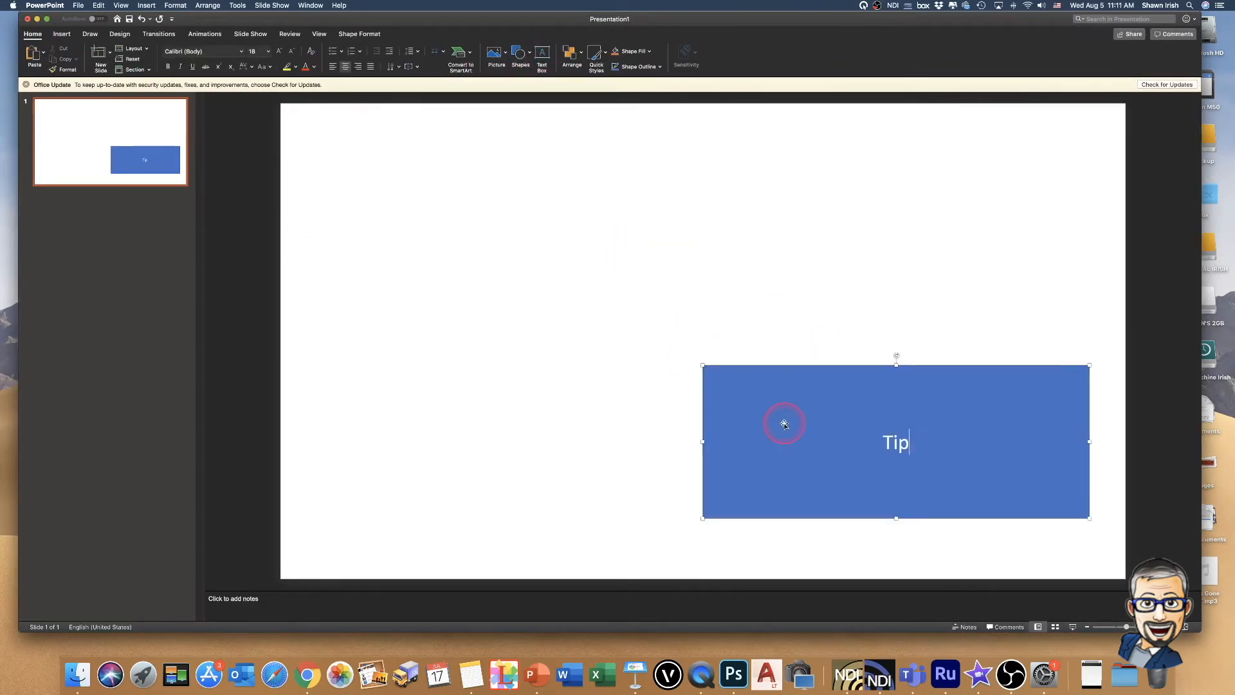
Enter "Tips and Tricks" as the blue rectangle's text and set its font size to 48.
{"action": "left_click_drag", "start_coordinate": [910, 444], "coordinate": [917, 444]}
{"action": "type", "text": "T"}
{"action": "mouse_move", "coordinate": [955, 442]}
{"action": "left_mouse_down"}
{"action": "mouse_move", "coordinate": [920, 443]}
{"action": "mouse_move", "coordinate": [975, 445]}
{"action": "left_mouse_up"}
{"action": "left_click_drag", "start_coordinate": [980, 446], "coordinate": [851, 445]}
{"action": "left_click", "coordinate": [268, 52]}
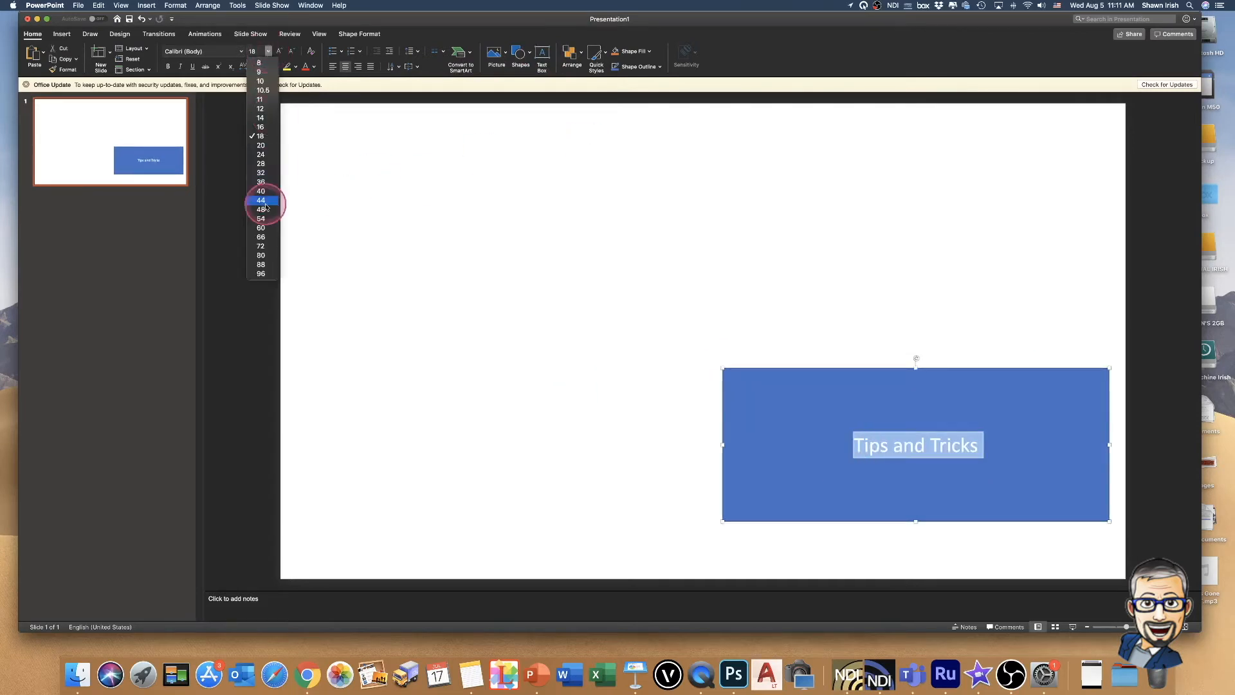
{"action": "left_click", "coordinate": [269, 209]}
{"action": "left_click", "coordinate": [875, 414]}
Give the Tips and Tricks rectangle a Fly In entrance animation and an exit animation.
{"action": "left_click", "coordinate": [204, 34]}
{"action": "left_click", "coordinate": [204, 57]}
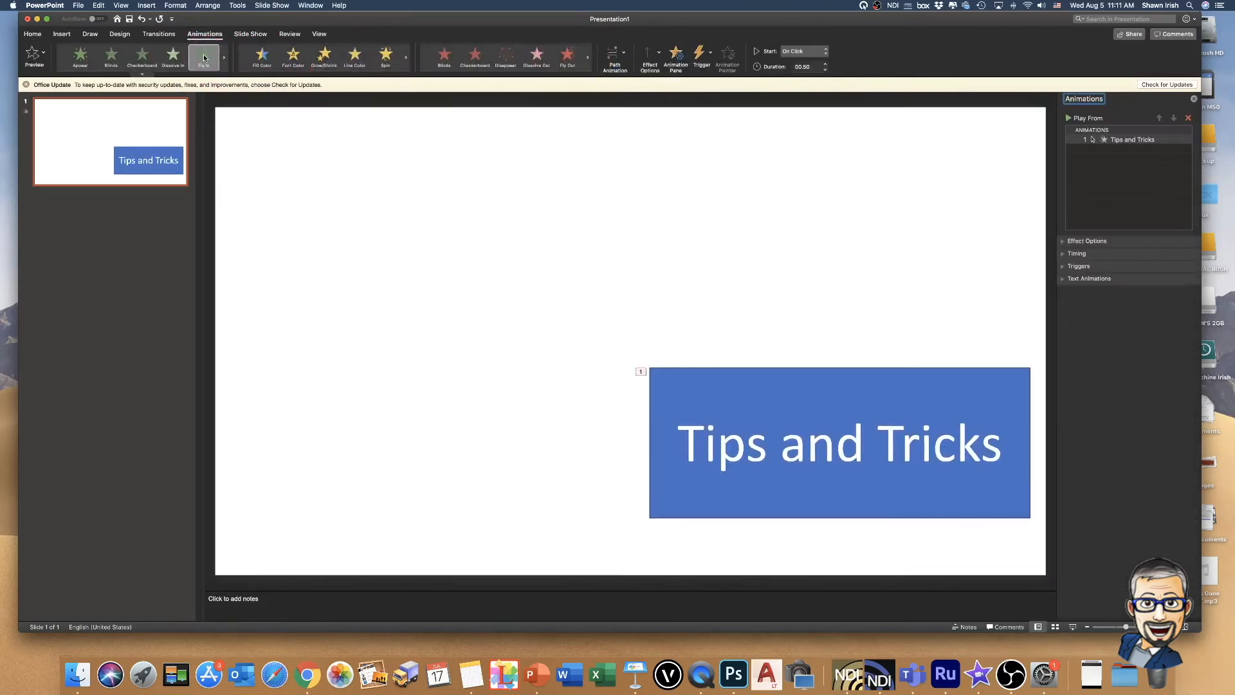
{"action": "left_click", "coordinate": [506, 56]}
{"action": "left_click", "coordinate": [588, 57]}
{"action": "left_click", "coordinate": [537, 56]}
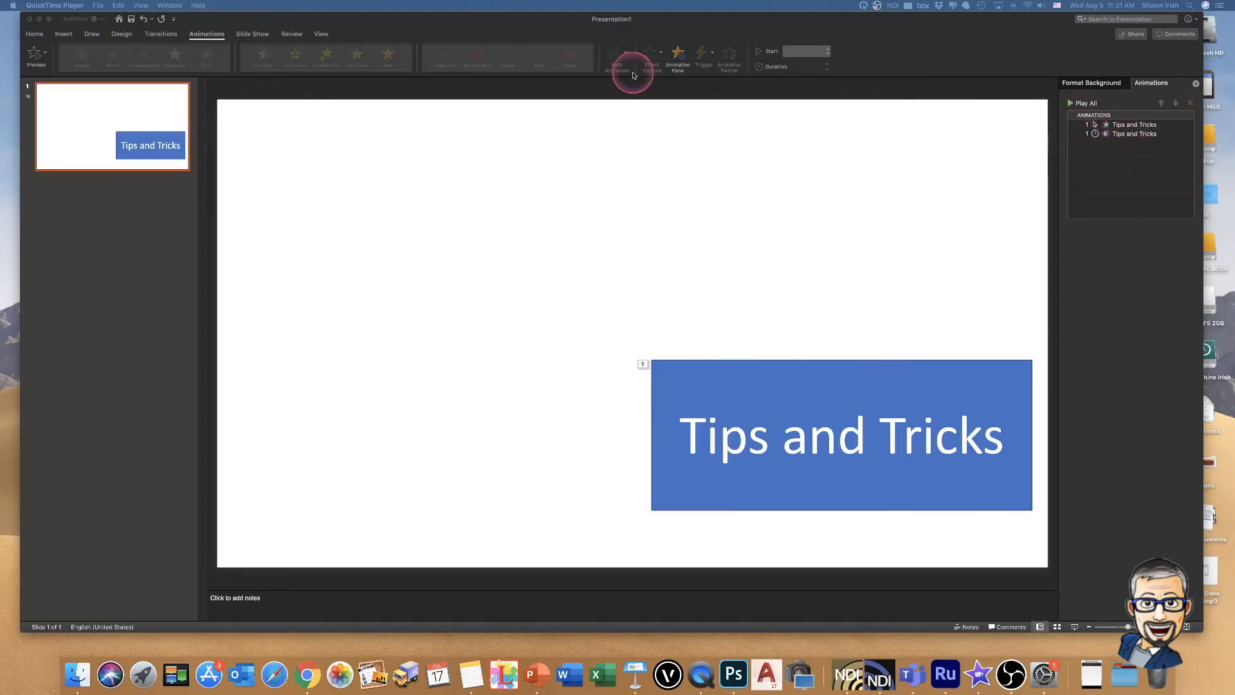
Fill the slide's background with solid green.
{"action": "left_click", "coordinate": [207, 37]}
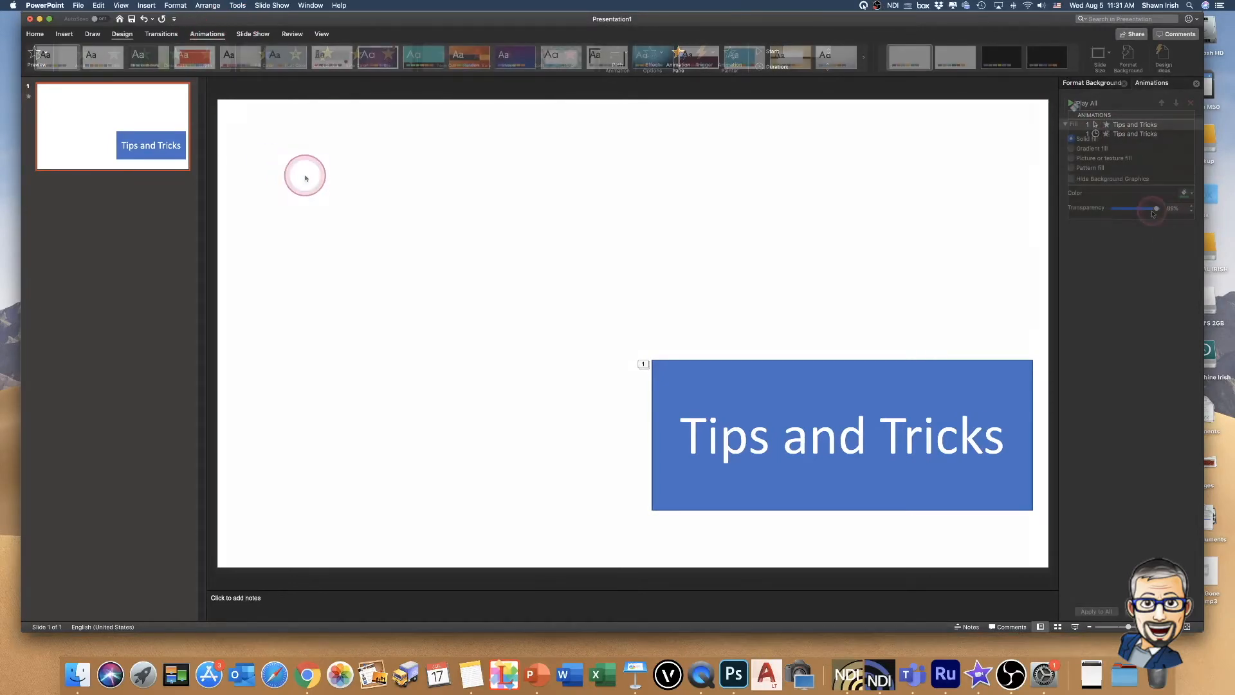
{"action": "left_click", "coordinate": [1151, 208]}
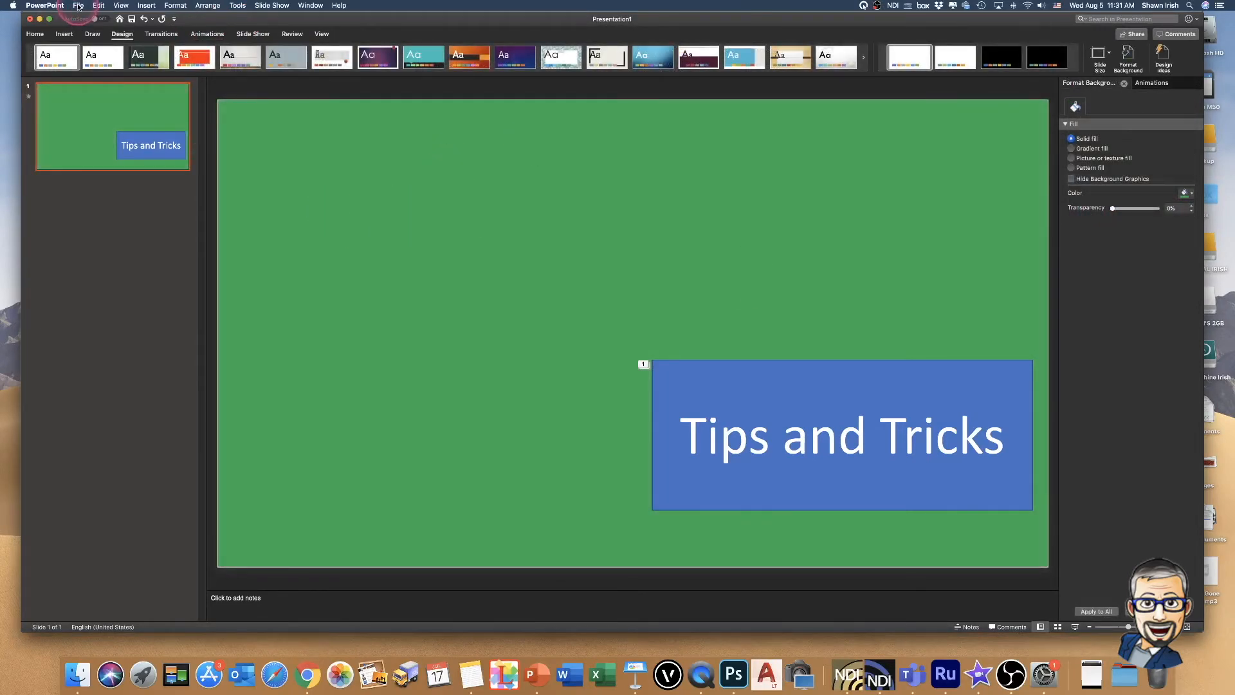
Set up an export of the presentation named "Tips and Tricks Clip" with MP4 as the file format.
{"action": "left_click", "coordinate": [78, 6]}
{"action": "left_click", "coordinate": [90, 147]}
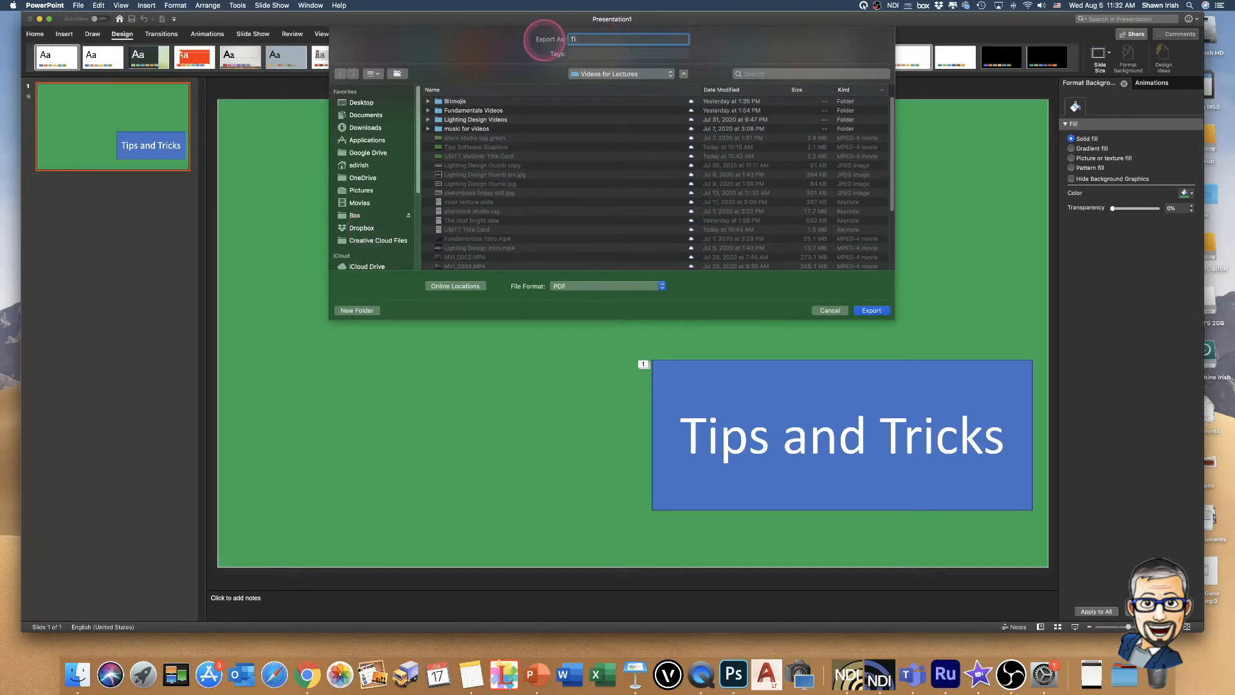
{"action": "left_click", "coordinate": [579, 285]}
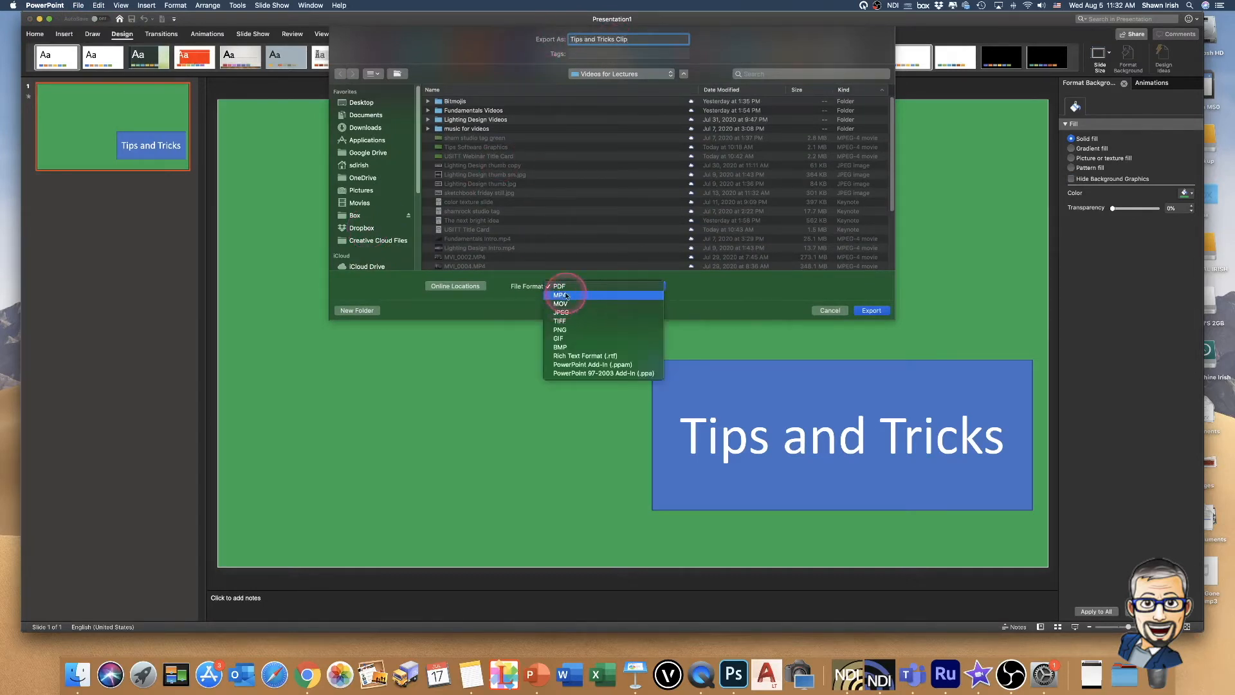
{"action": "left_click", "coordinate": [586, 265]}
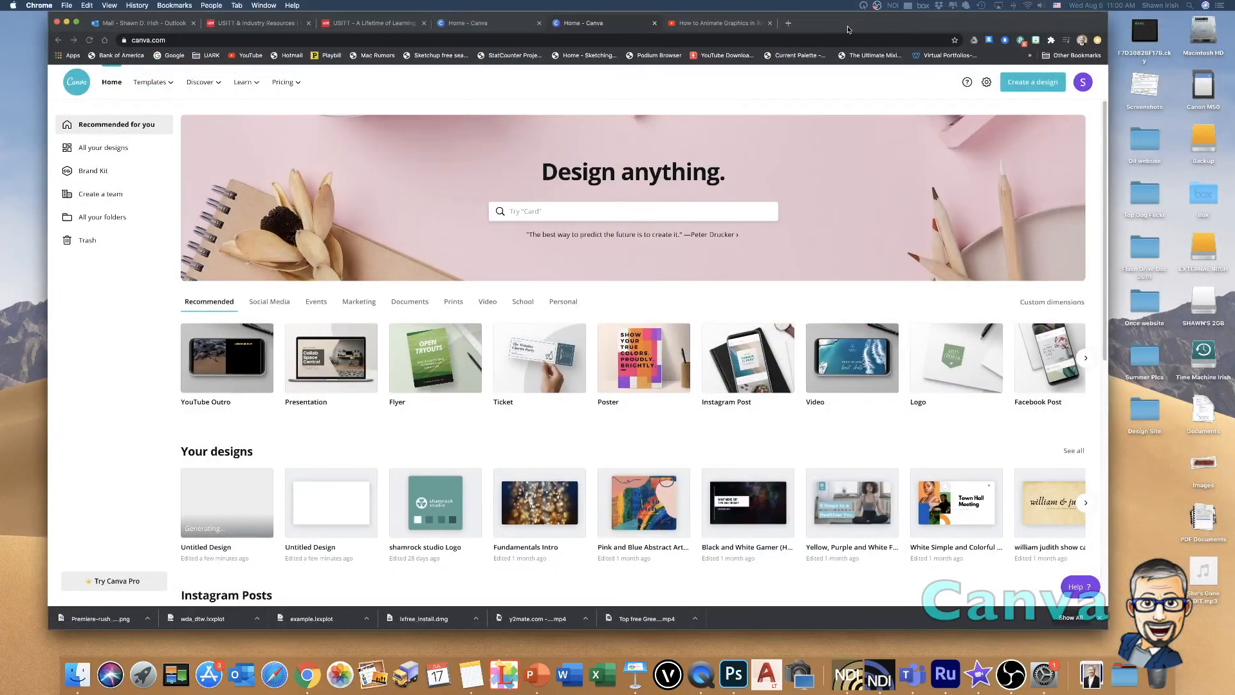
Switch to Canva in Chrome and open the red ArcaNetworks design from the YouTube Intro templates.
{"action": "left_click", "coordinate": [863, 6]}
{"action": "left_click", "coordinate": [878, 24]}
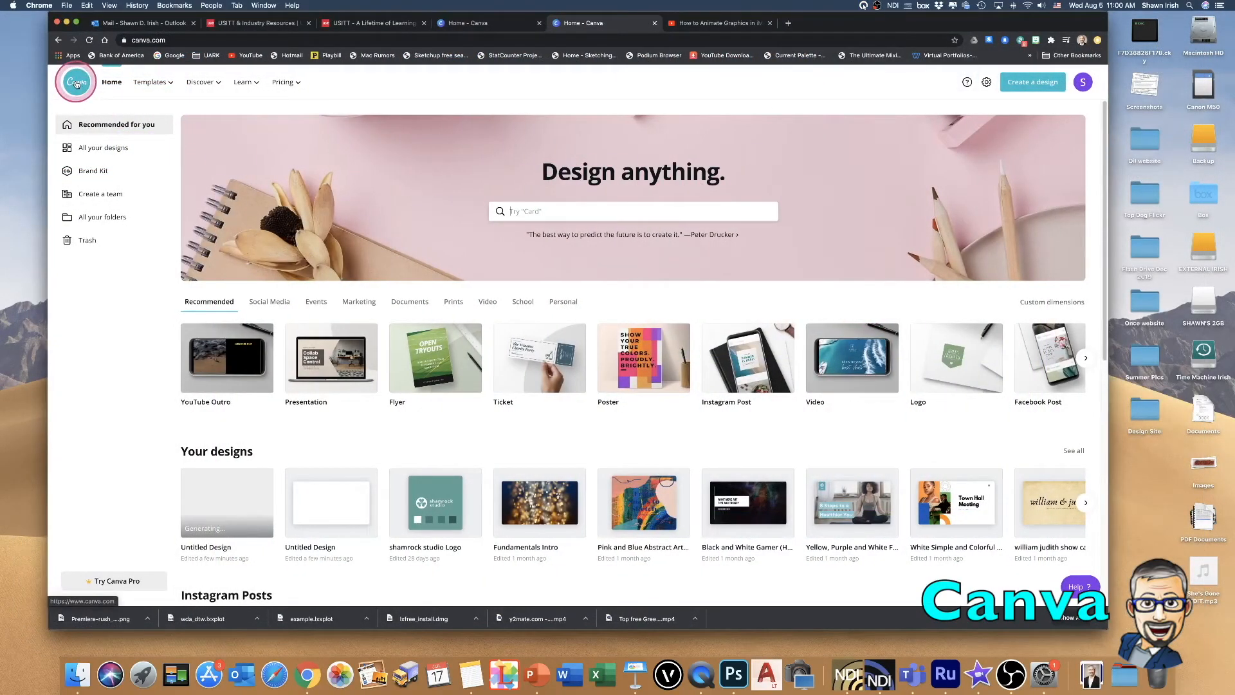
{"action": "mouse_move", "coordinate": [153, 88]}
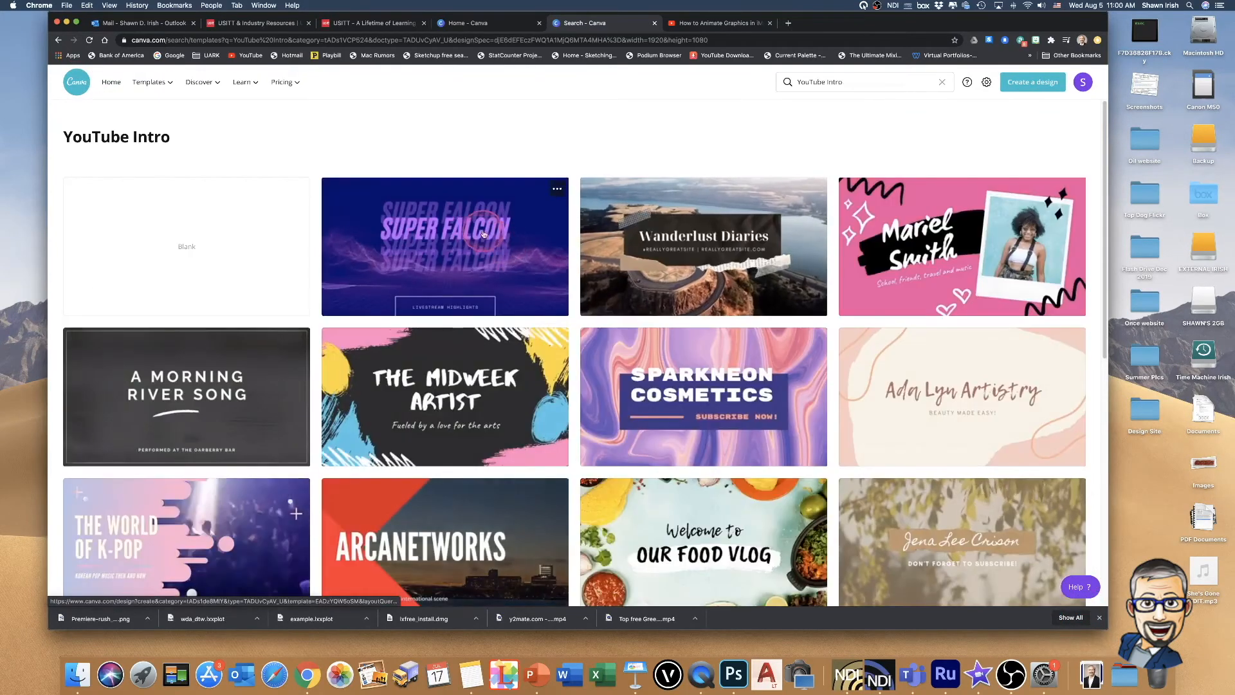
{"action": "scroll", "coordinate": [452, 348], "scroll_direction": "down", "scroll_amount": 5}
{"action": "left_click", "coordinate": [452, 341]}
Replace the ARCANETWORKS title with "SHAMROCK STUDIO" and widen its text box to fit on one line.
{"action": "double_click", "coordinate": [546, 341]}
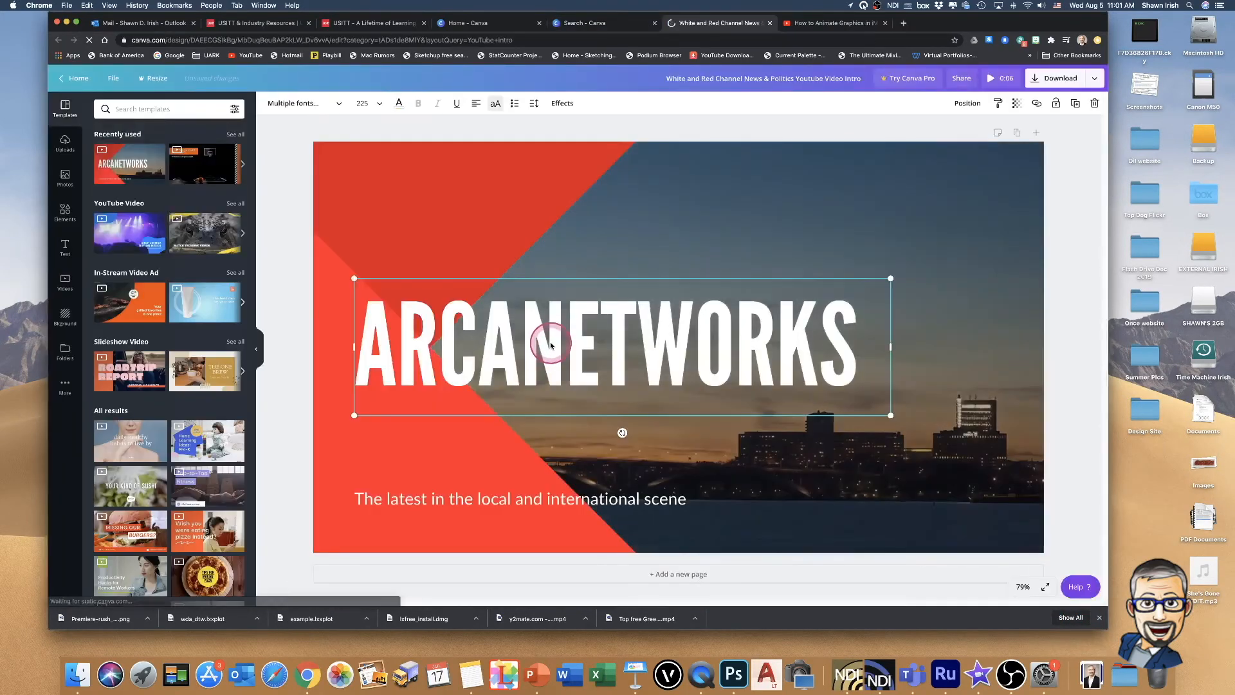
{"action": "type", "text": "SHAMROCK STUDIO"}
{"action": "left_click_drag", "start_coordinate": [924, 233], "coordinate": [926, 232]}
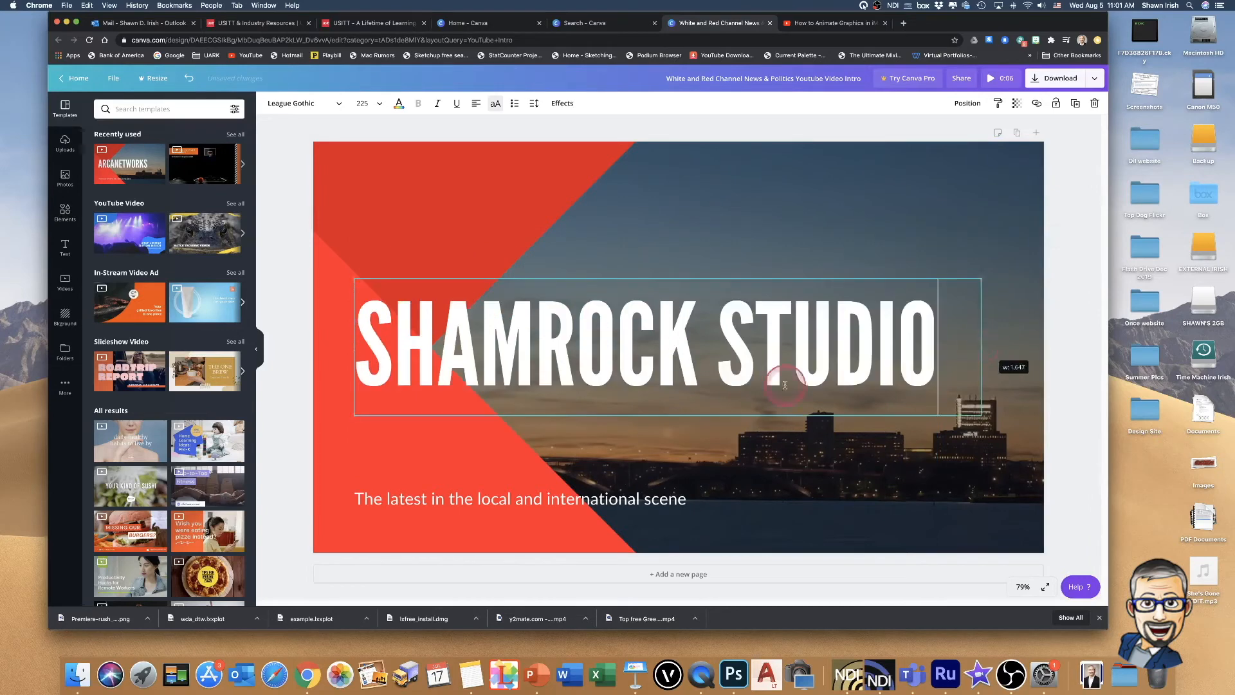
Set the bokeh lights video as the background and recolor the upper red shape orange and the lower one coral.
{"action": "left_click", "coordinate": [65, 281]}
{"action": "left_click_drag", "start_coordinate": [208, 236], "coordinate": [443, 201]}
{"action": "left_click", "coordinate": [436, 204]}
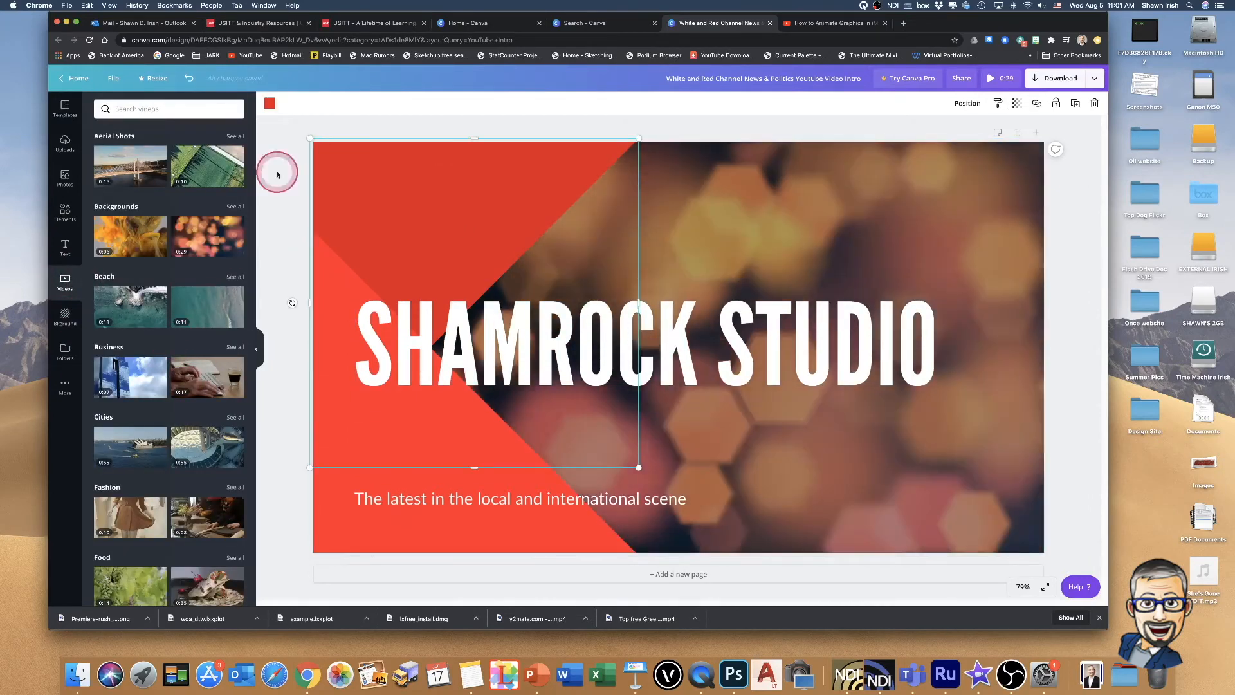
{"action": "left_click", "coordinate": [269, 103]}
{"action": "left_click", "coordinate": [104, 322]}
{"action": "left_click", "coordinate": [360, 424]}
{"action": "left_click", "coordinate": [130, 322]}
Search the video library for "green" clips and preview the animated intro.
{"action": "left_click", "coordinate": [65, 281]}
{"action": "scroll", "coordinate": [168, 361], "scroll_direction": "down", "scroll_amount": 10}
{"action": "scroll", "coordinate": [169, 360], "scroll_direction": "up", "scroll_amount": 10}
{"action": "left_click", "coordinate": [143, 110]}
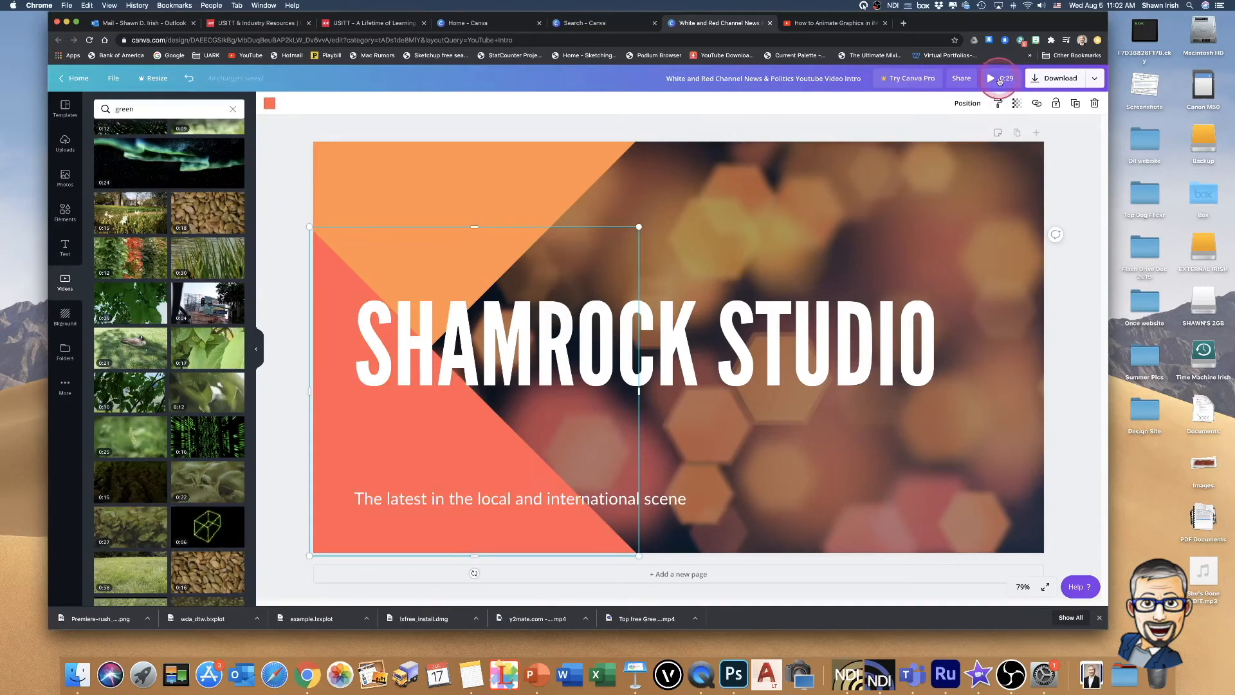
{"action": "left_click", "coordinate": [1001, 81]}
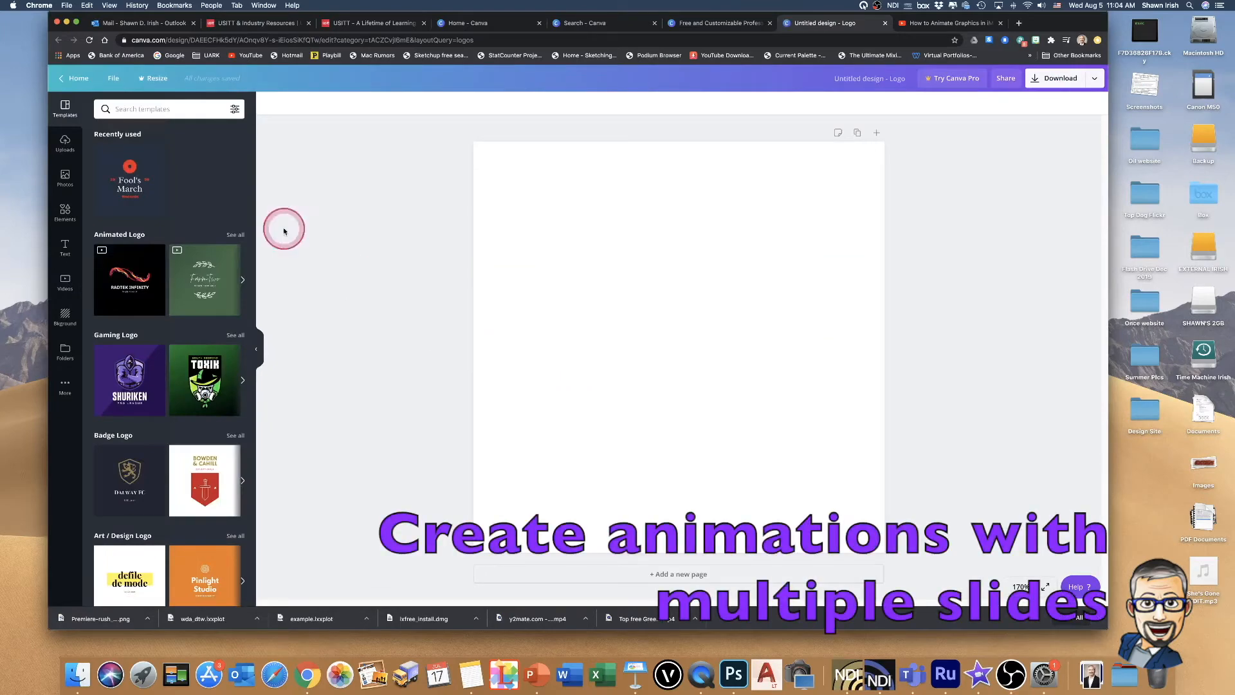
Place the ice cream cone sticker on the blank logo page and move it to the middle.
{"action": "left_click", "coordinate": [131, 178]}
{"action": "left_click", "coordinate": [65, 215]}
{"action": "left_click", "coordinate": [177, 250]}
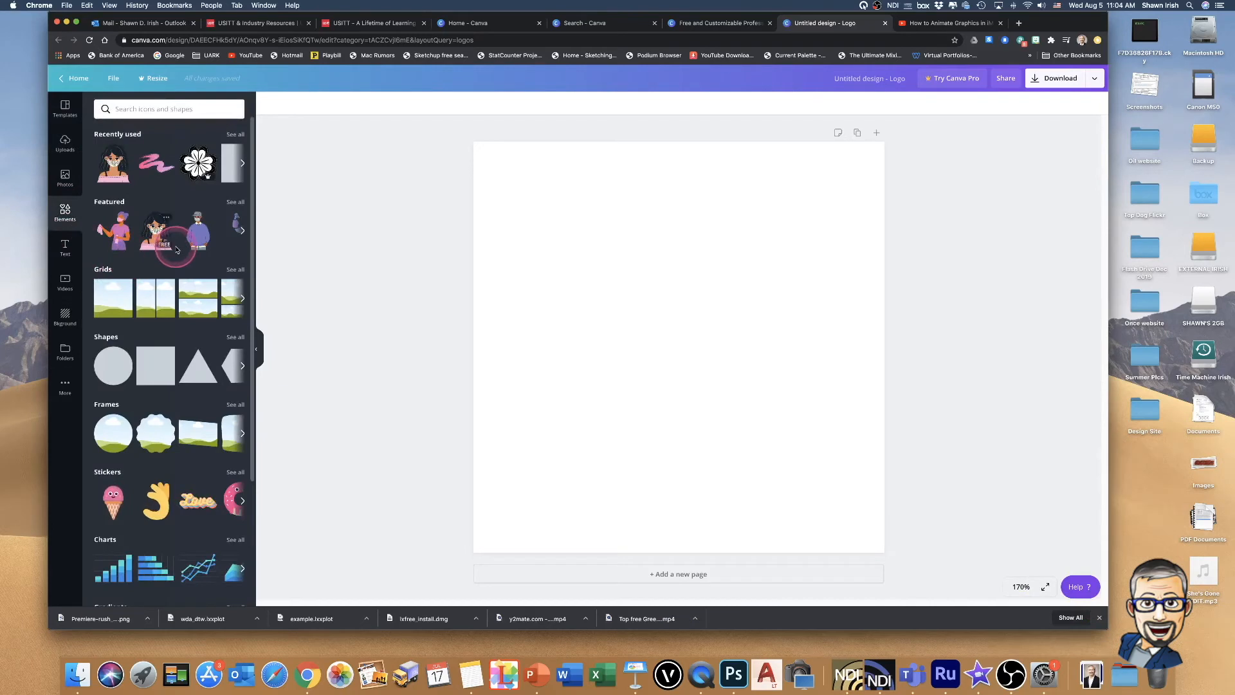
{"action": "scroll", "coordinate": [171, 281], "scroll_direction": "down", "scroll_amount": 3}
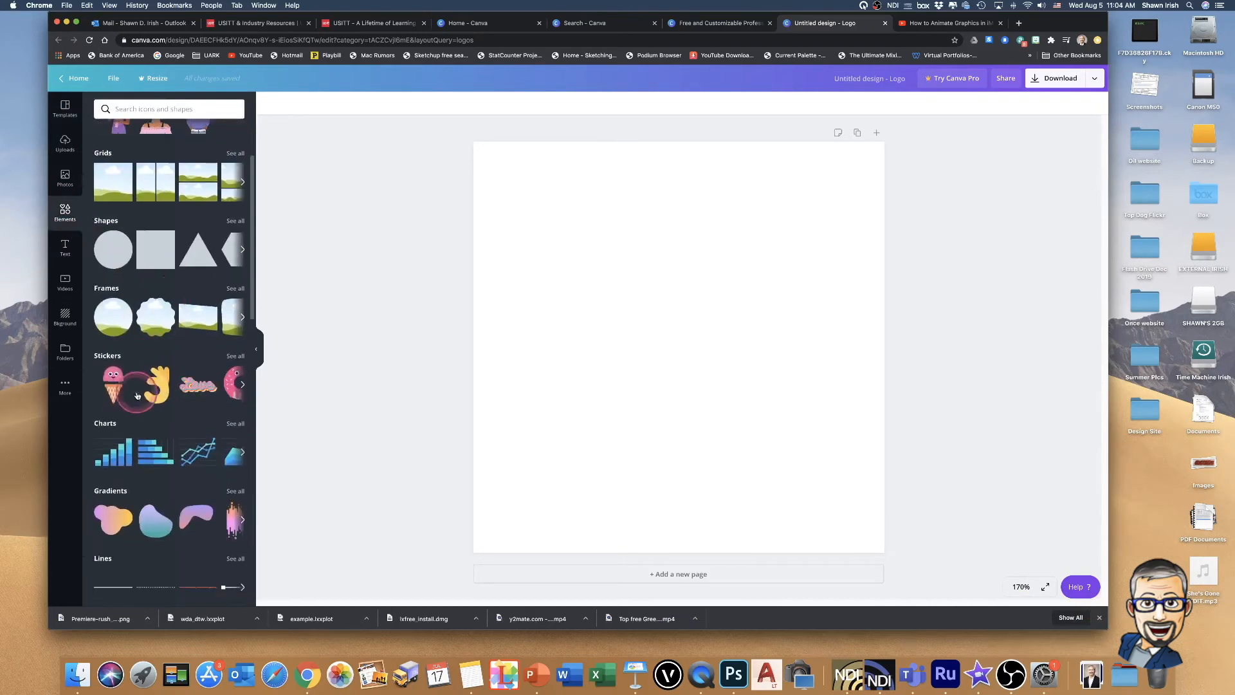
{"action": "left_click_drag", "start_coordinate": [536, 333], "coordinate": [656, 317]}
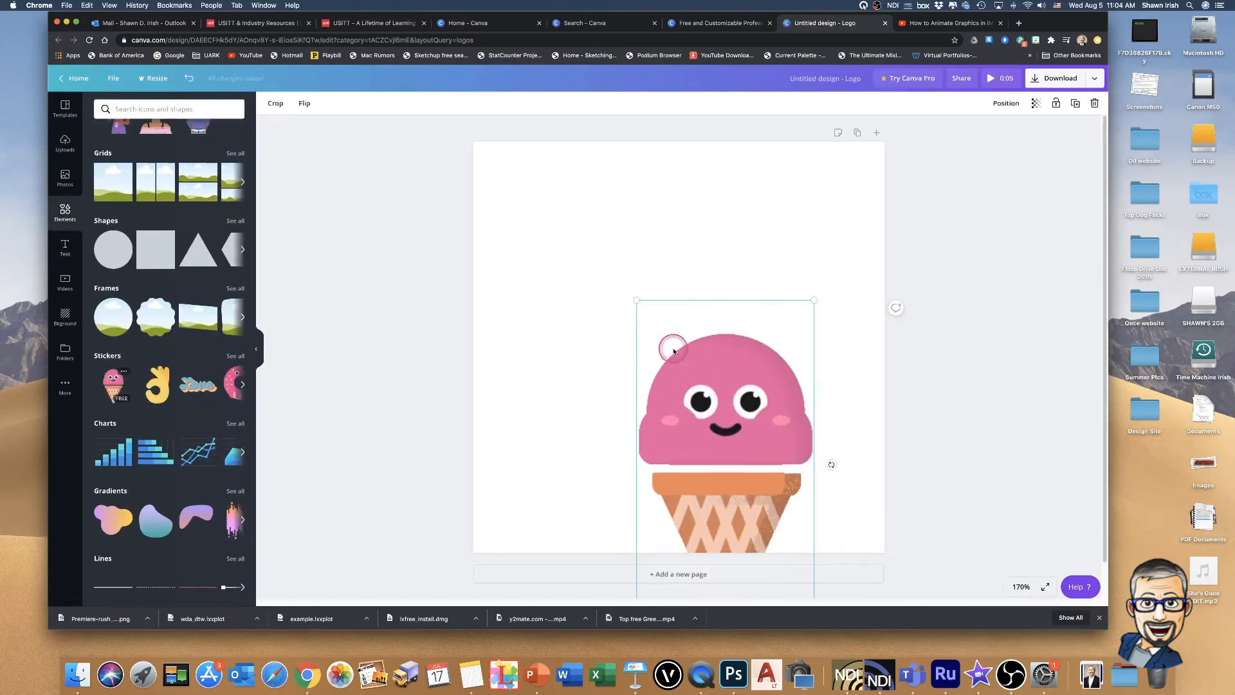
{"action": "left_click_drag", "start_coordinate": [697, 352], "coordinate": [724, 267]}
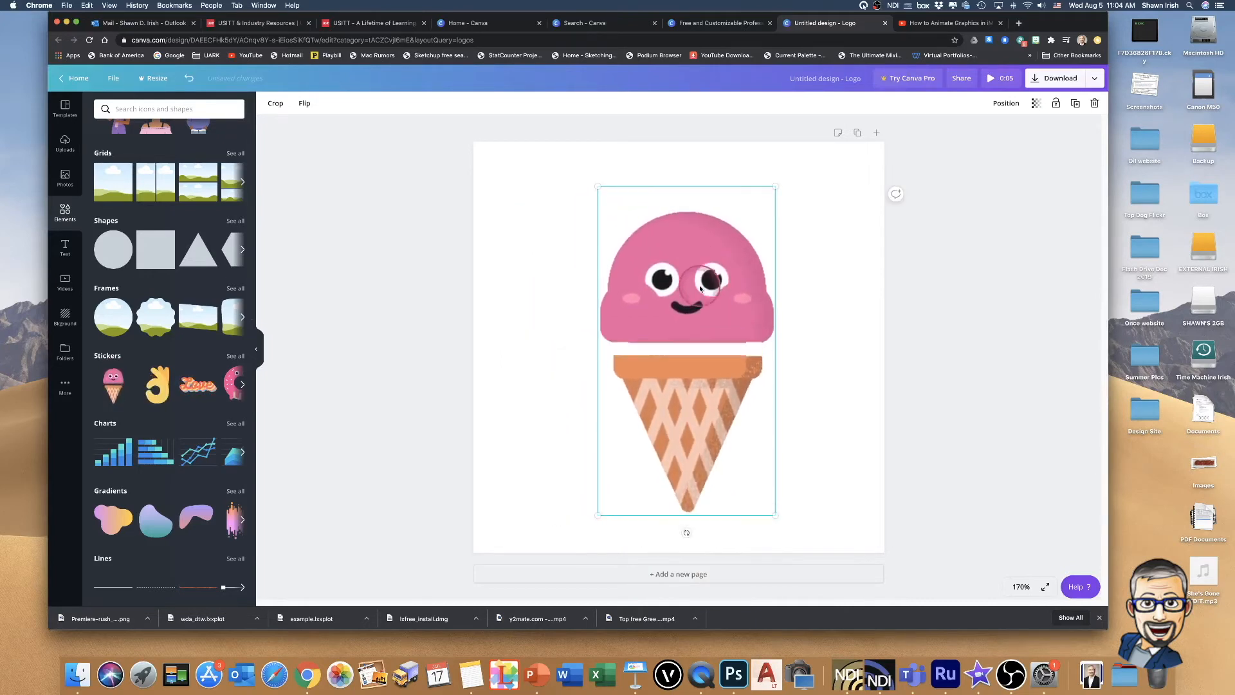
Duplicate the logo page and, on the copy, shift the ice cream cone left to fit the OK-hand sticker beside it.
{"action": "left_click", "coordinate": [856, 134]}
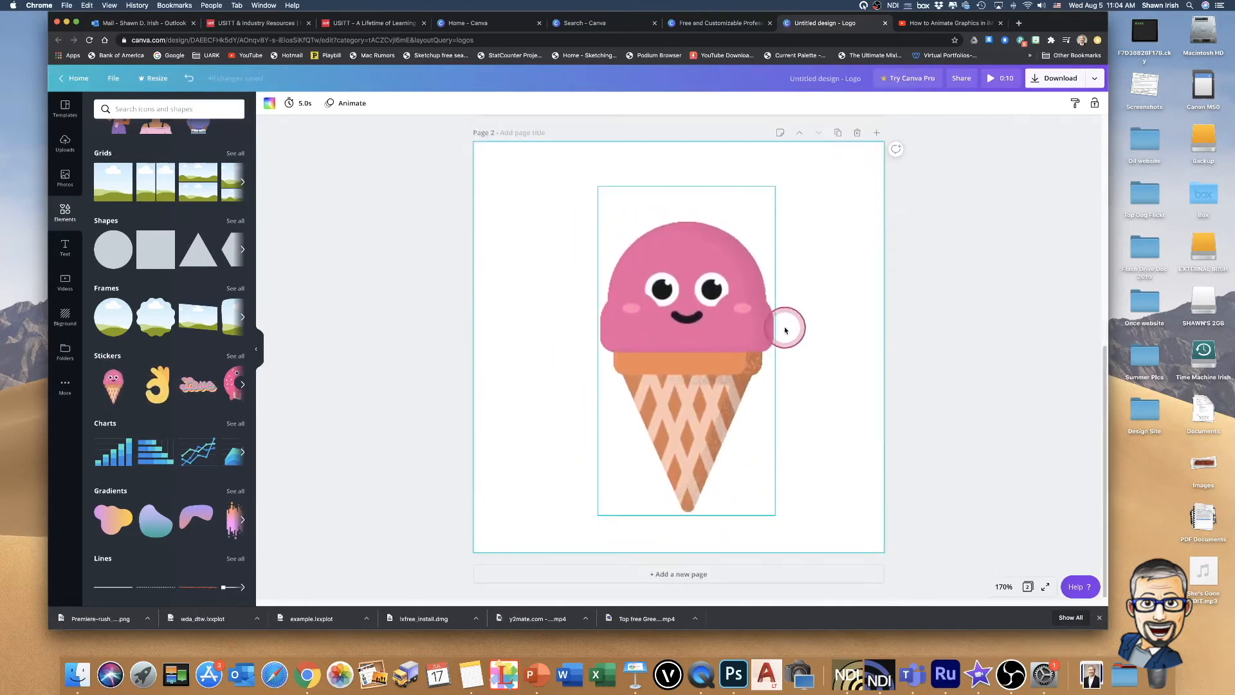
{"action": "left_click_drag", "start_coordinate": [674, 295], "coordinate": [495, 306]}
{"action": "left_click_drag", "start_coordinate": [156, 384], "coordinate": [743, 309]}
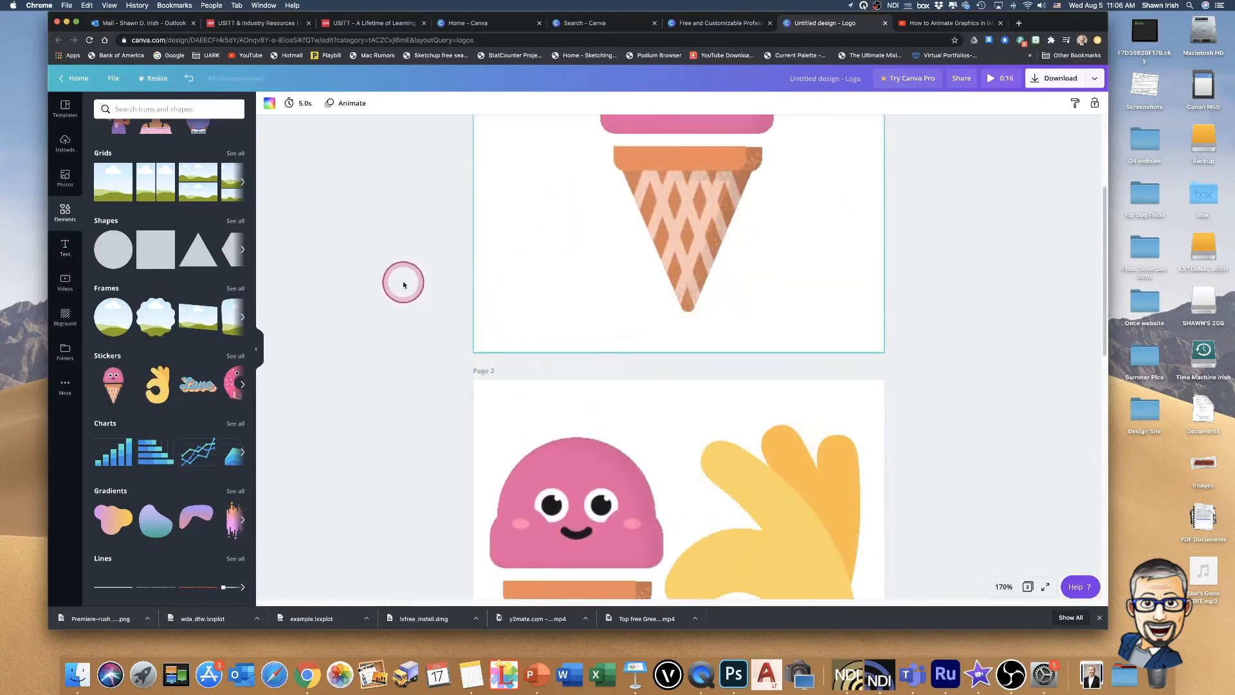
Apply the Rise animation to page 1 with the single ice cream cone.
{"action": "scroll", "coordinate": [399, 279], "scroll_direction": "up", "scroll_amount": 3}
{"action": "left_click", "coordinate": [353, 106]}
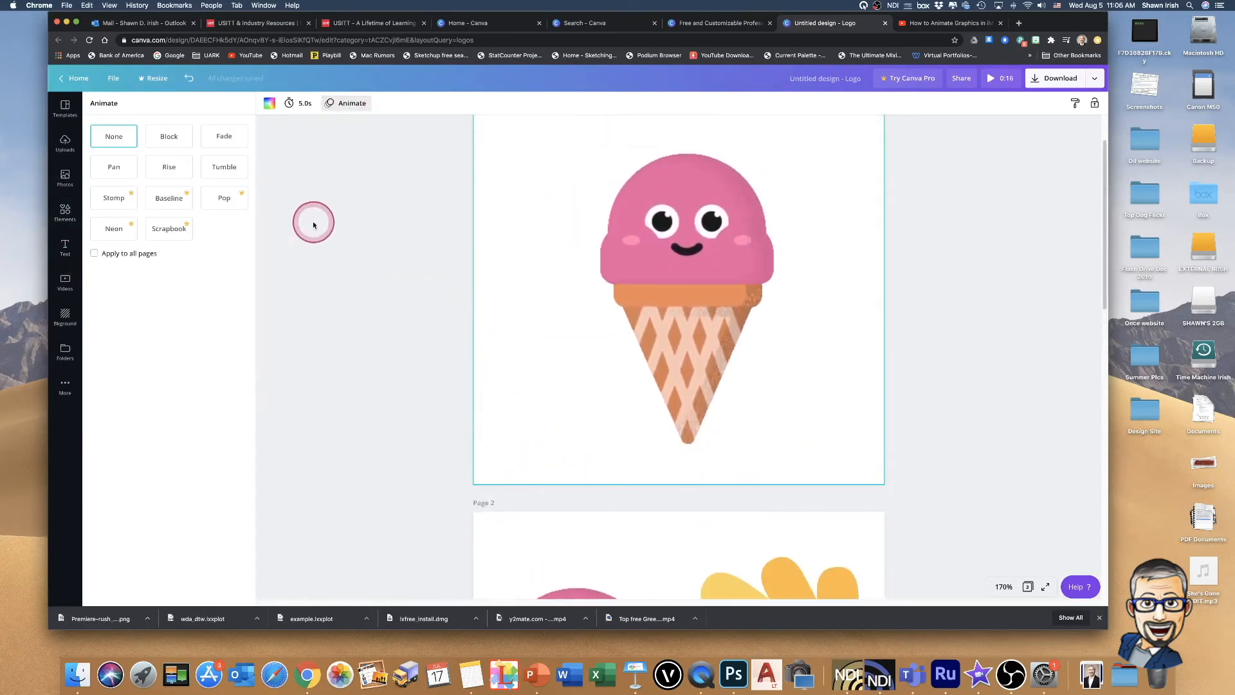
{"action": "left_click", "coordinate": [168, 167]}
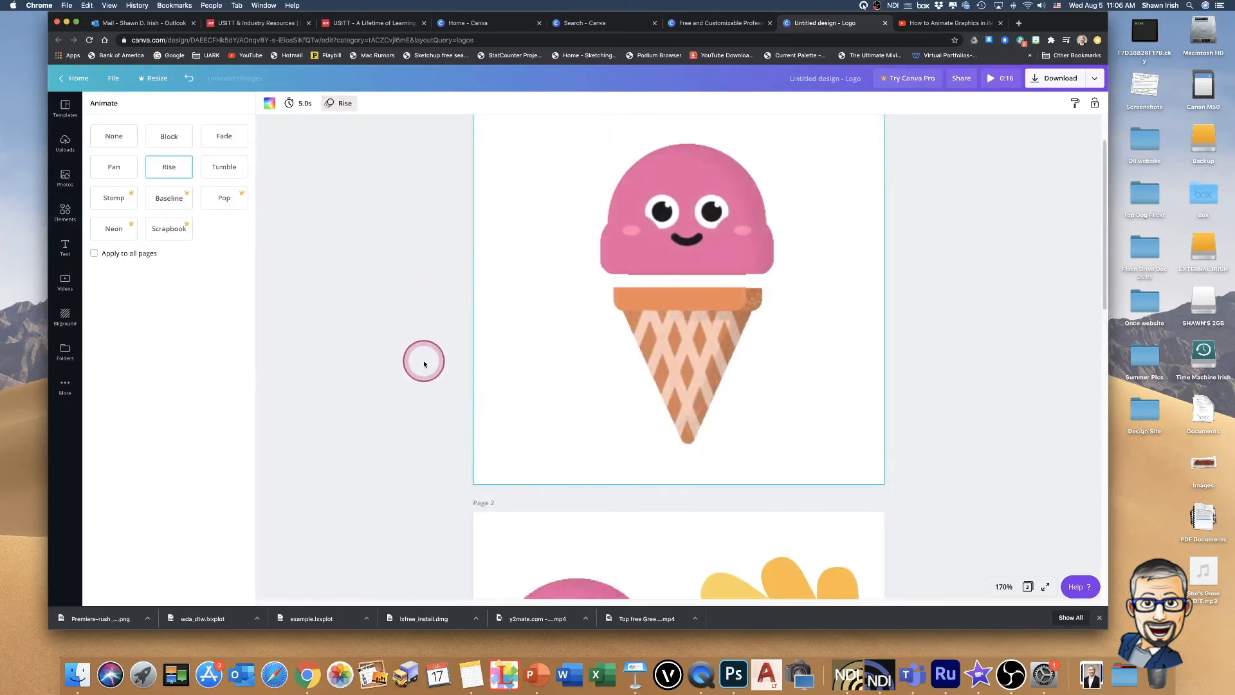
Apply the Tumble animation to page 2 with the cone and hand stickers.
{"action": "scroll", "coordinate": [587, 446], "scroll_direction": "down", "scroll_amount": 2}
{"action": "scroll", "coordinate": [587, 446], "scroll_direction": "down", "scroll_amount": 2}
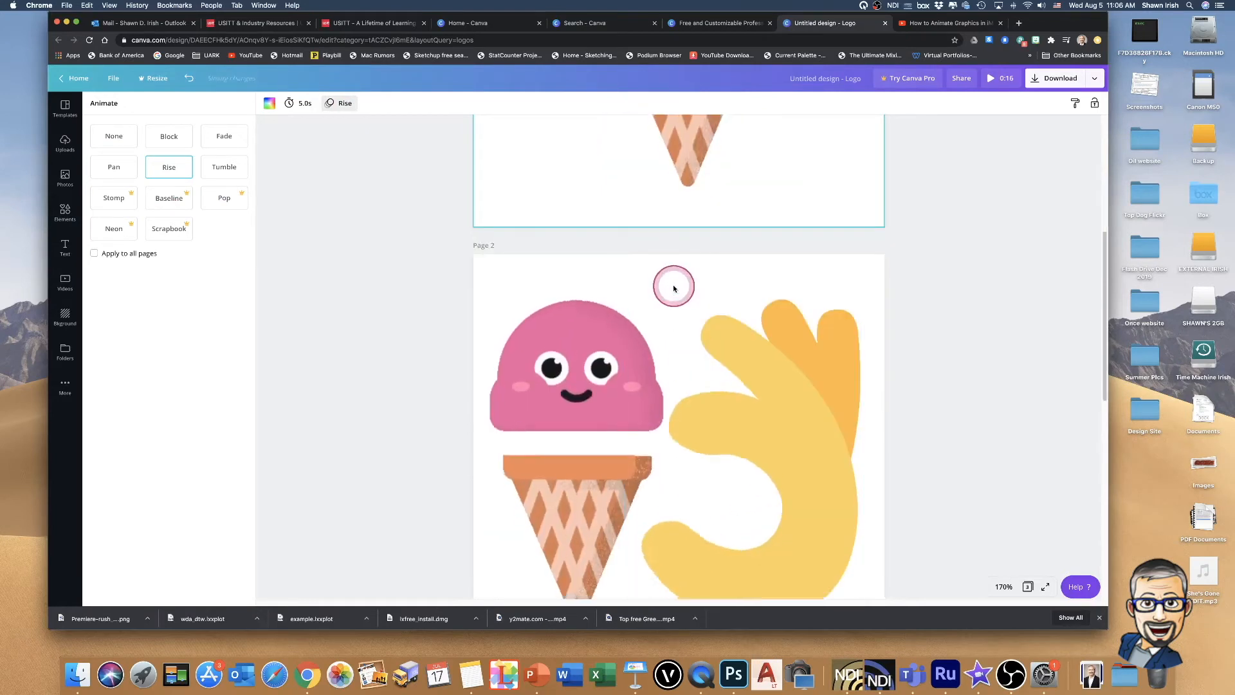
{"action": "left_click", "coordinate": [398, 281]}
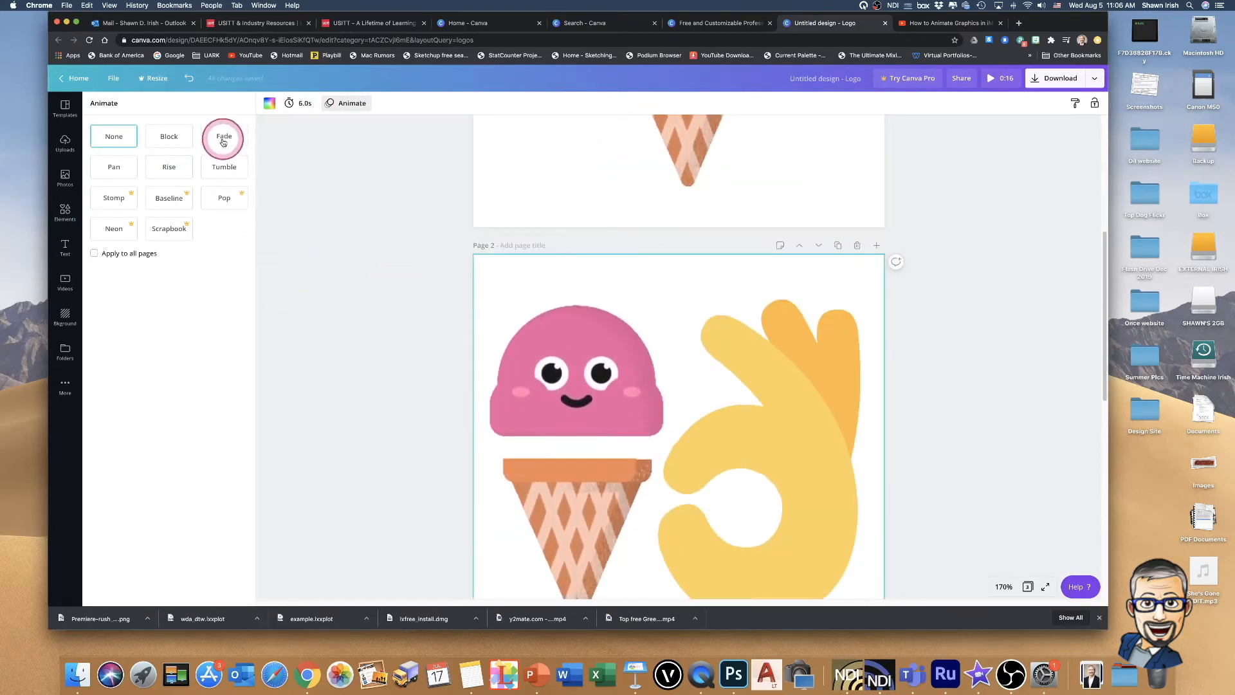
{"action": "left_click", "coordinate": [220, 165]}
Apply the Fade animation to the blank page 3.
{"action": "scroll", "coordinate": [389, 377], "scroll_direction": "down", "scroll_amount": 5}
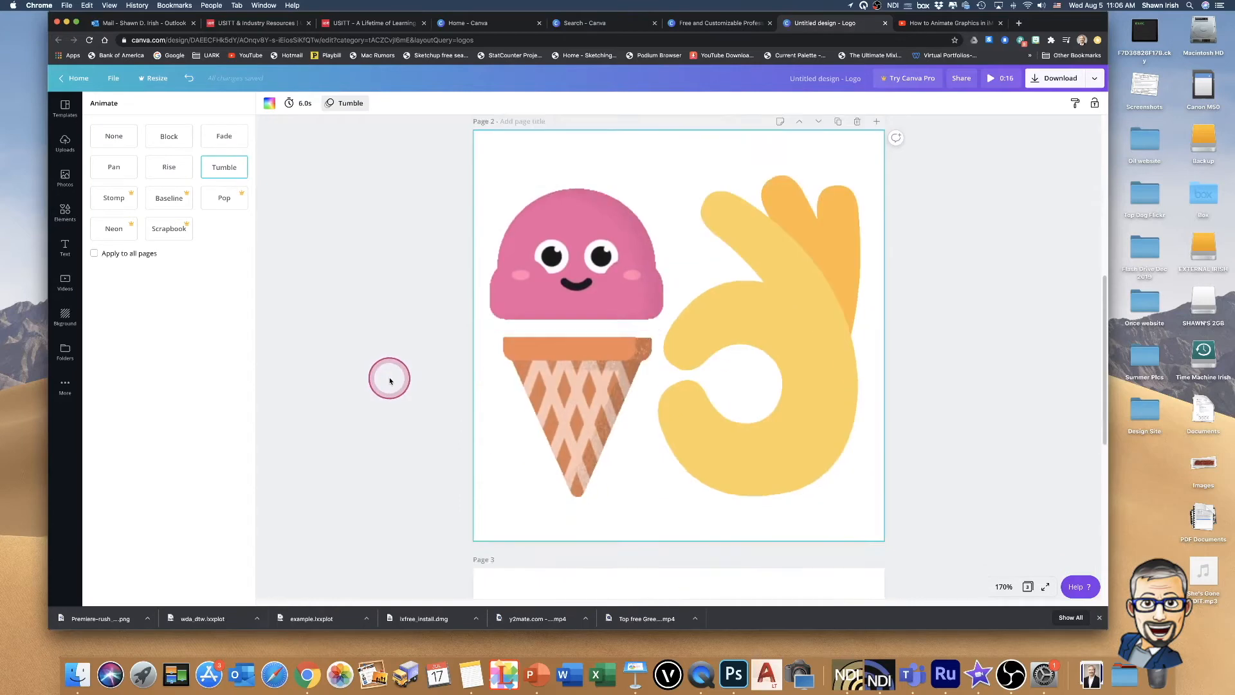
{"action": "left_click", "coordinate": [612, 476]}
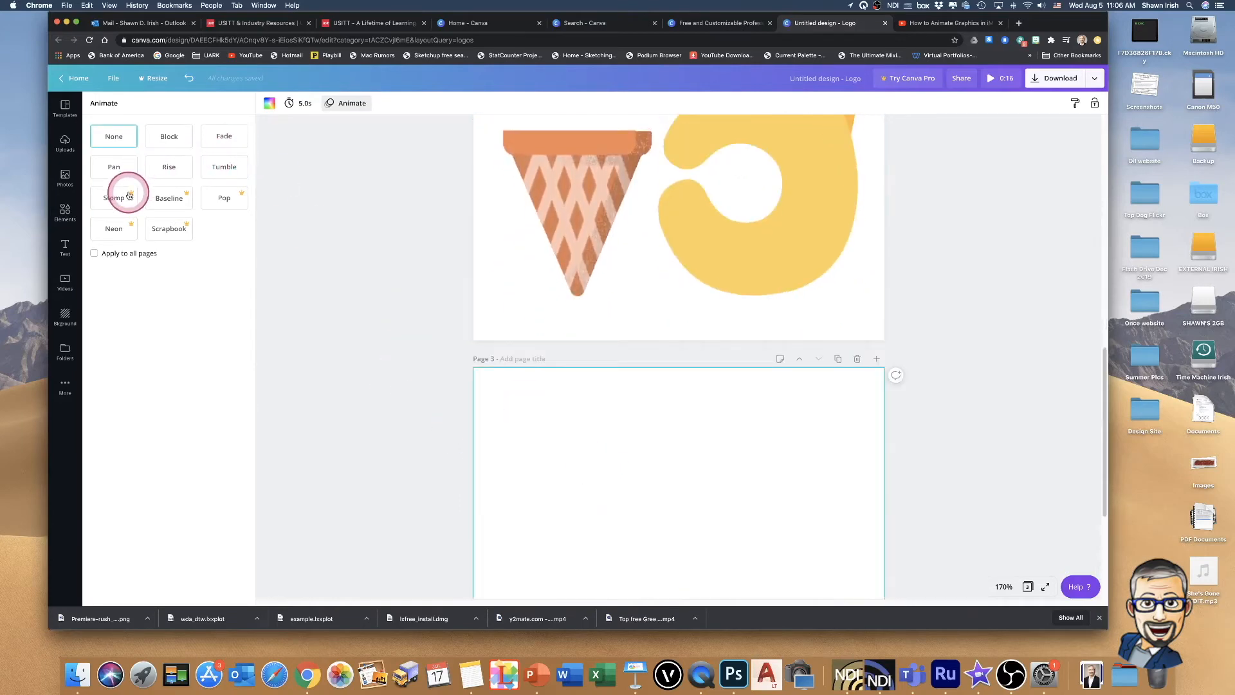
{"action": "left_click", "coordinate": [224, 135]}
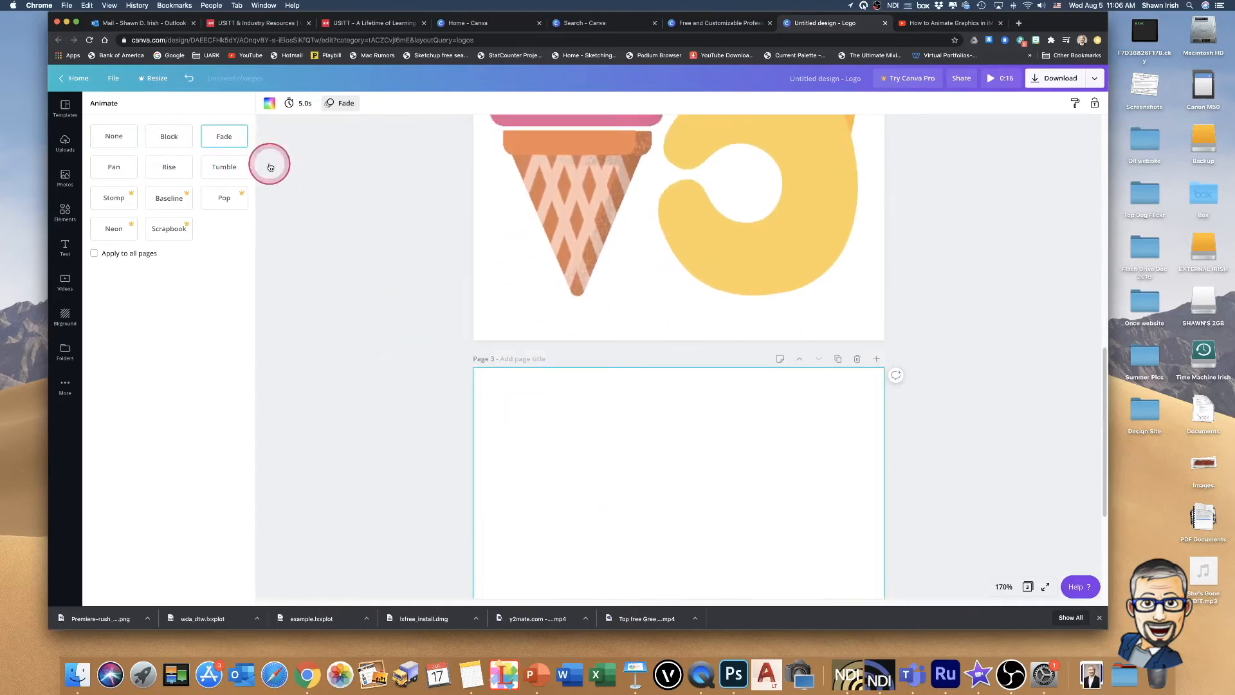
Download all three pages of the logo design as an MP4 video.
{"action": "scroll", "coordinate": [396, 347], "scroll_direction": "up", "scroll_amount": 10}
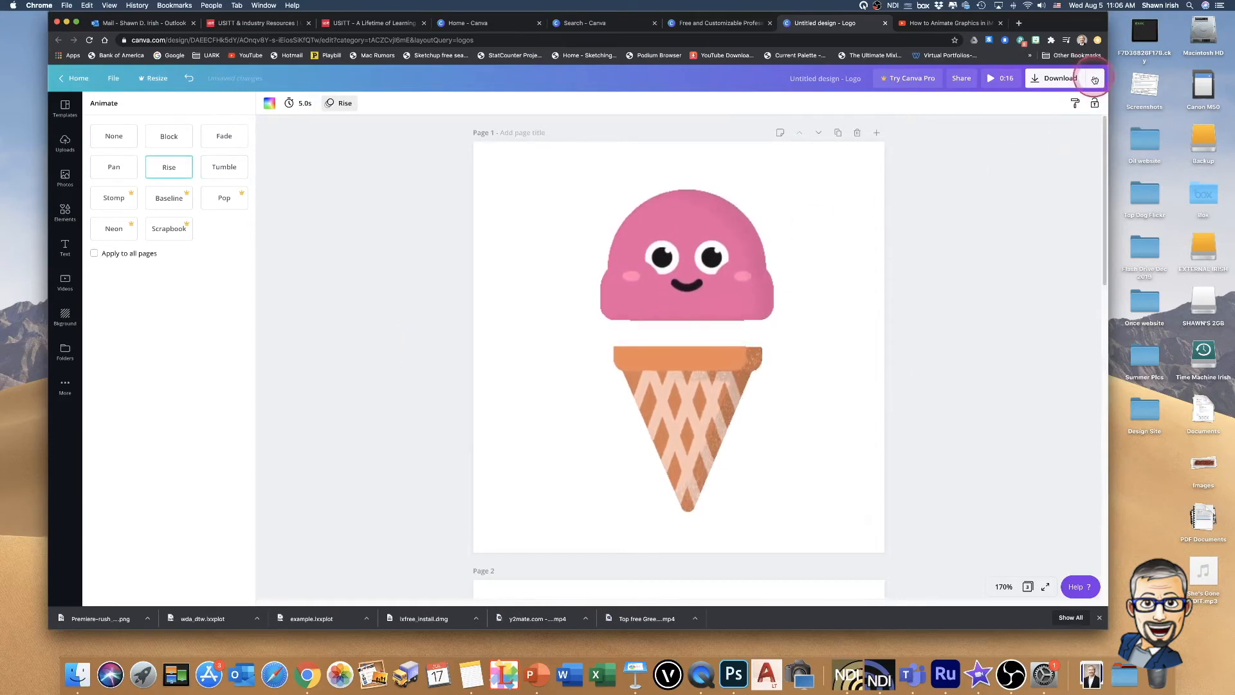
{"action": "left_click", "coordinate": [1068, 80]}
{"action": "left_click", "coordinate": [990, 128]}
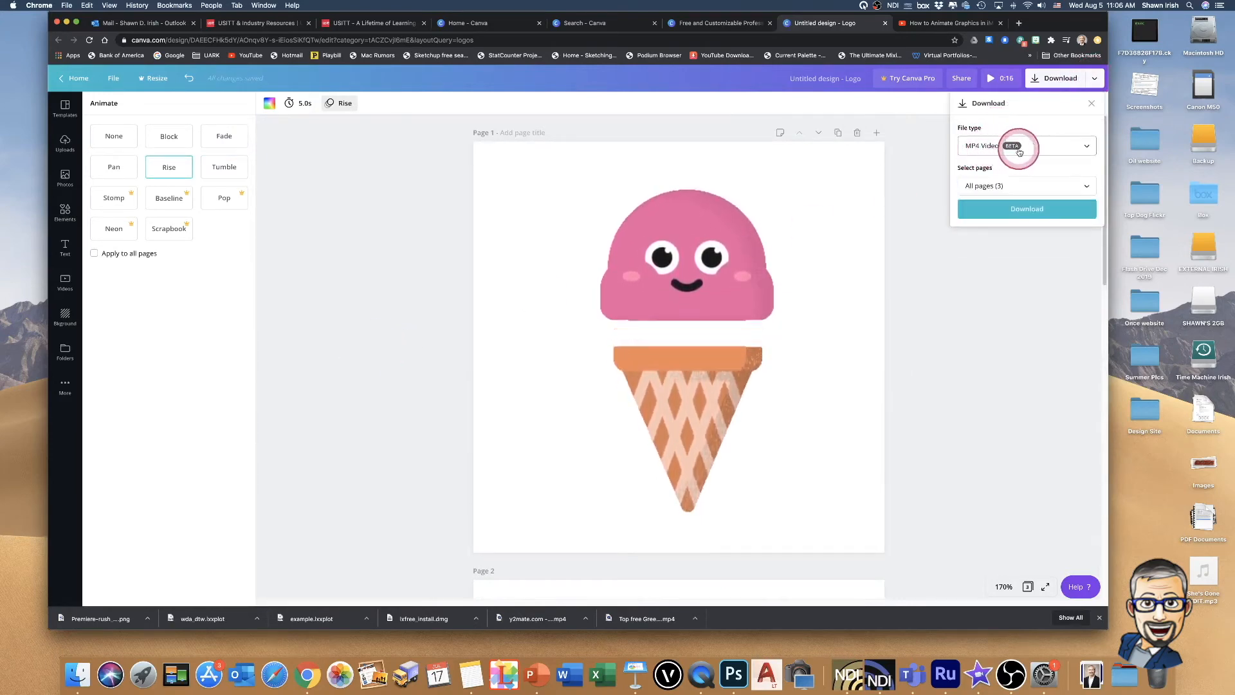
{"action": "left_click", "coordinate": [995, 209]}
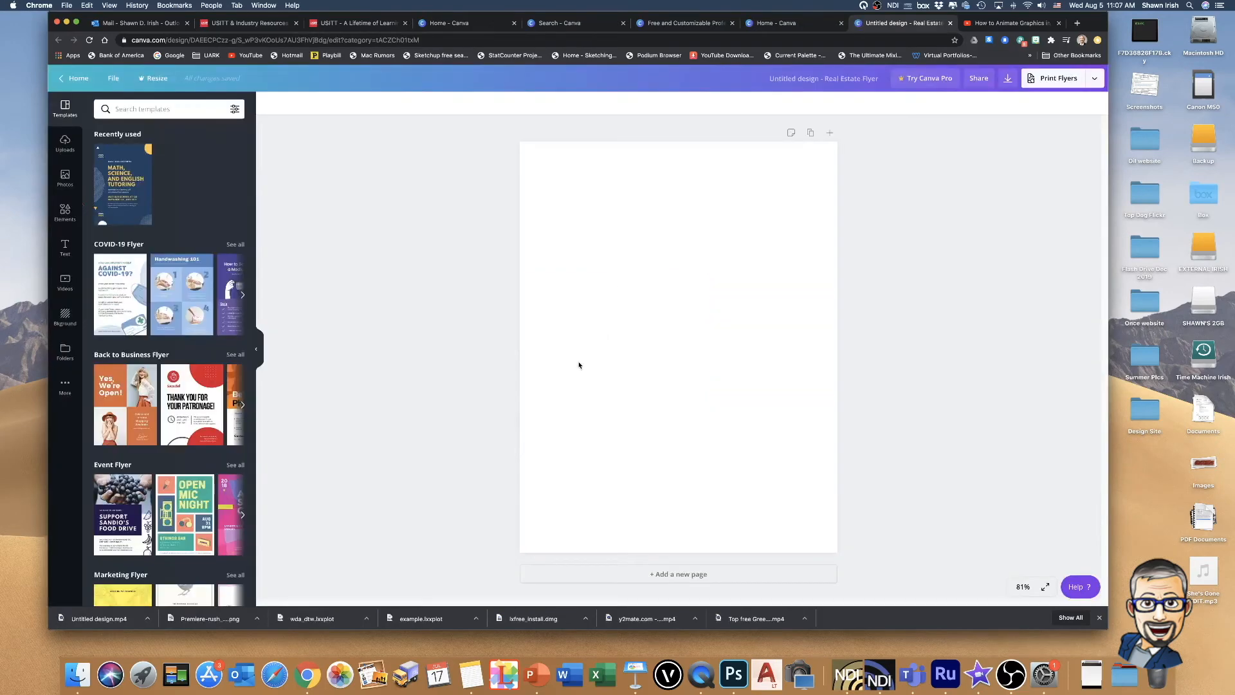
Place the illustration of the dark-haired woman wearing a face mask on the blank flyer page.
{"action": "left_click", "coordinate": [64, 212]}
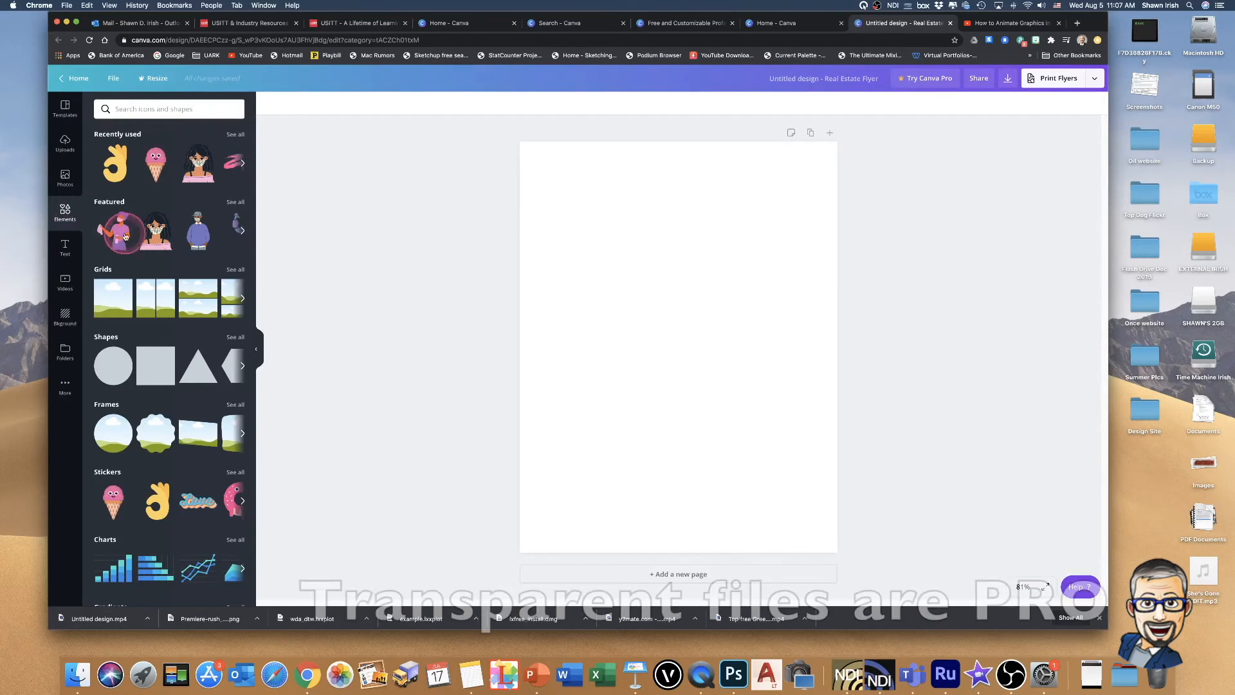
{"action": "left_click_drag", "start_coordinate": [156, 230], "coordinate": [682, 357]}
{"action": "left_click", "coordinate": [923, 223]}
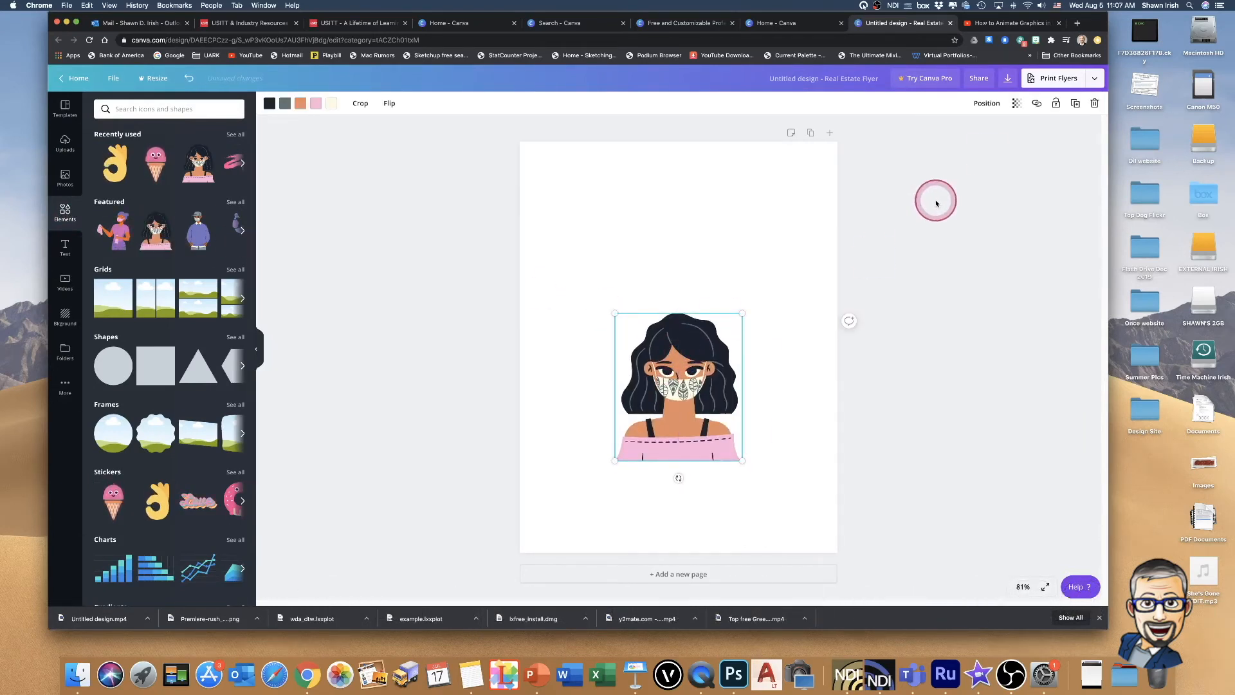
Try to download the flyer as a PNG with a transparent background, and dismiss the Canva Pro offer.
{"action": "left_click", "coordinate": [1008, 79]}
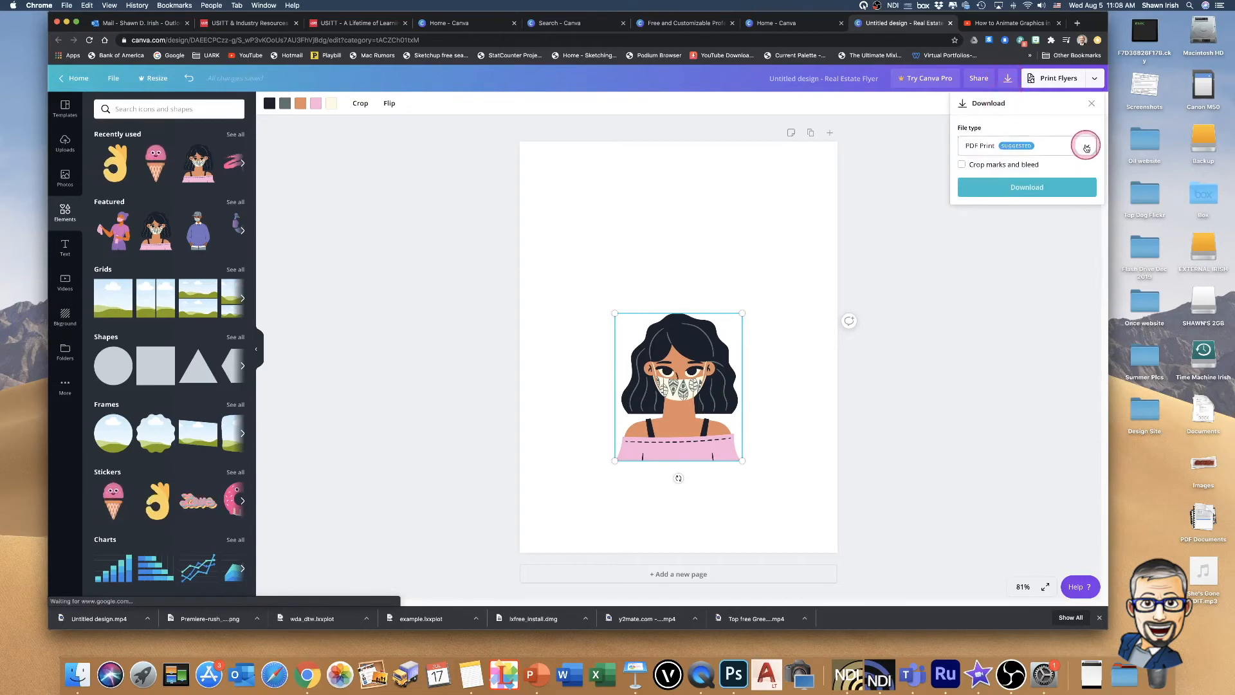
{"action": "left_click", "coordinate": [1086, 147]}
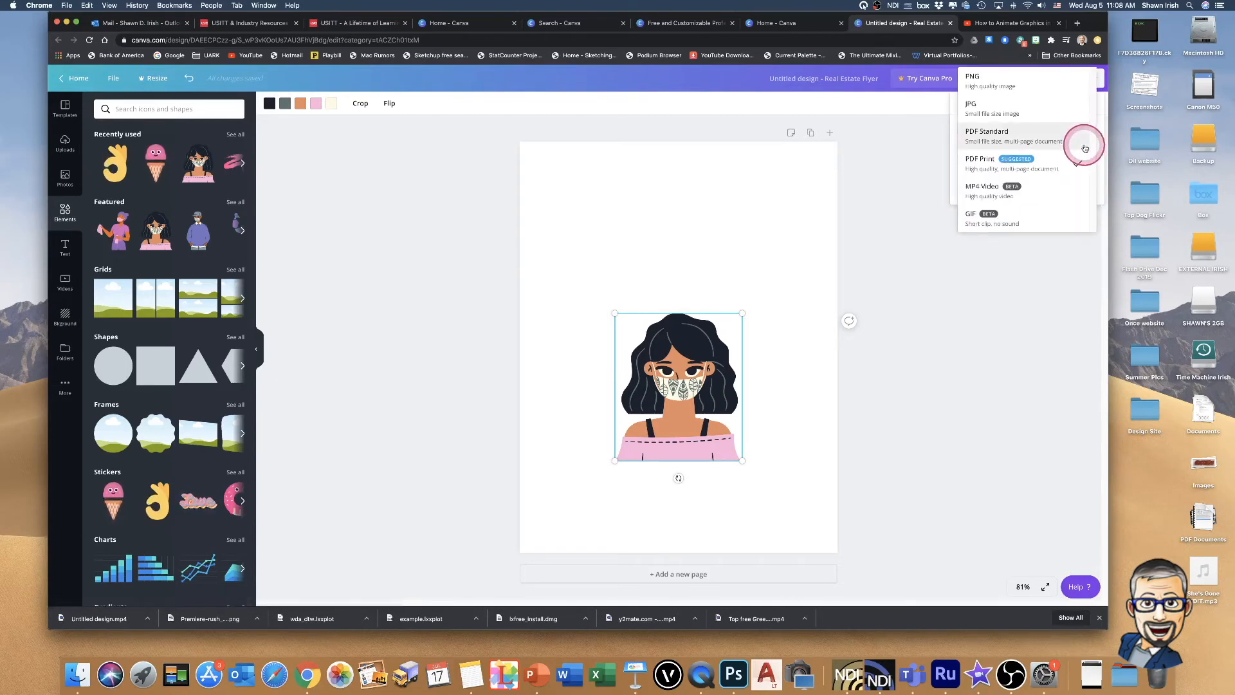
{"action": "left_click", "coordinate": [1001, 221]}
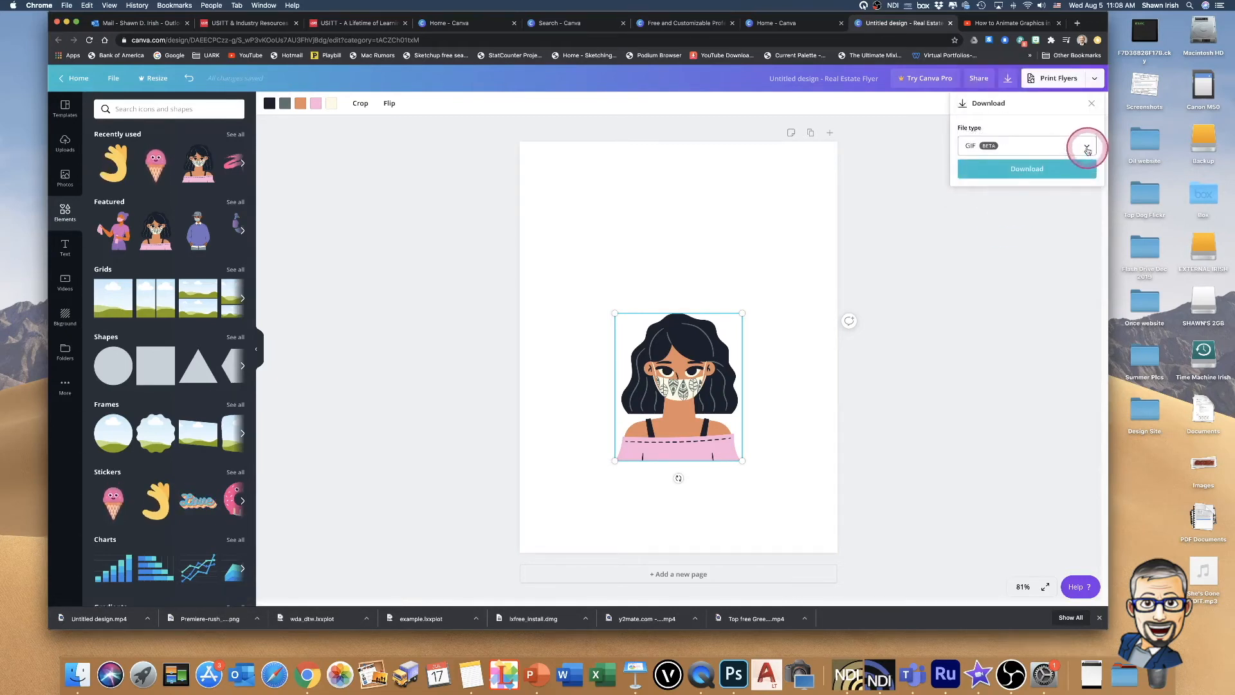
{"action": "left_click", "coordinate": [1086, 148]}
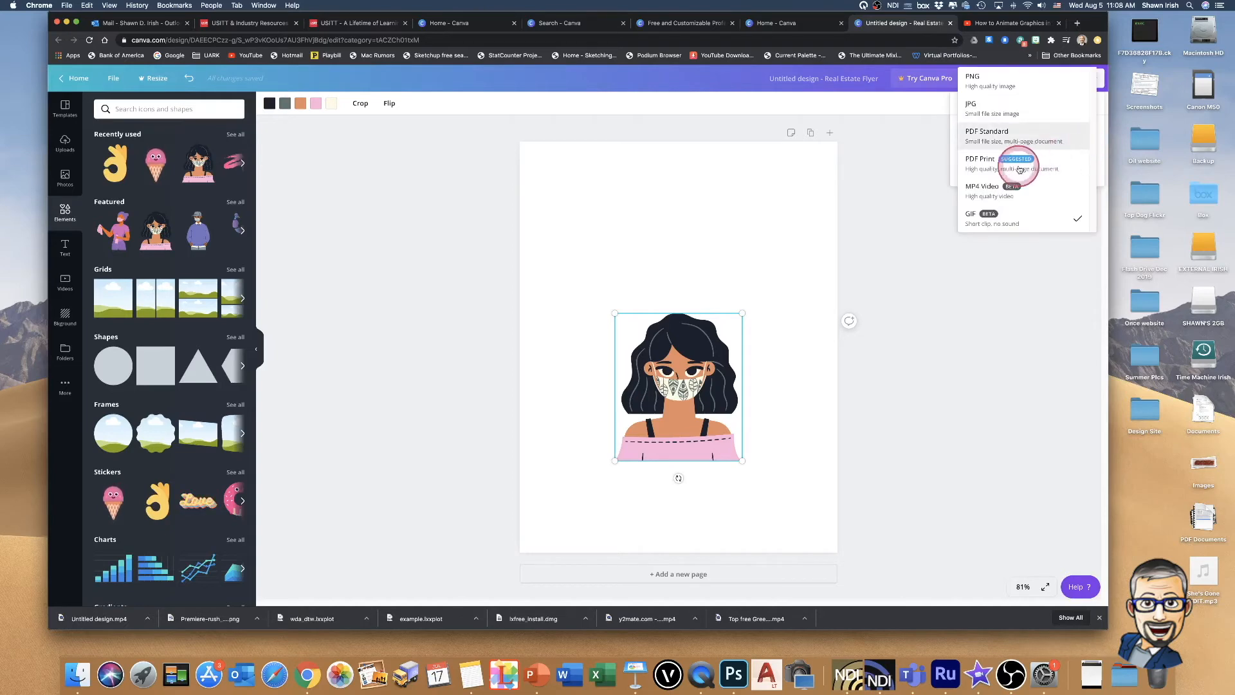
{"action": "left_click", "coordinate": [981, 79]}
{"action": "left_click", "coordinate": [961, 200]}
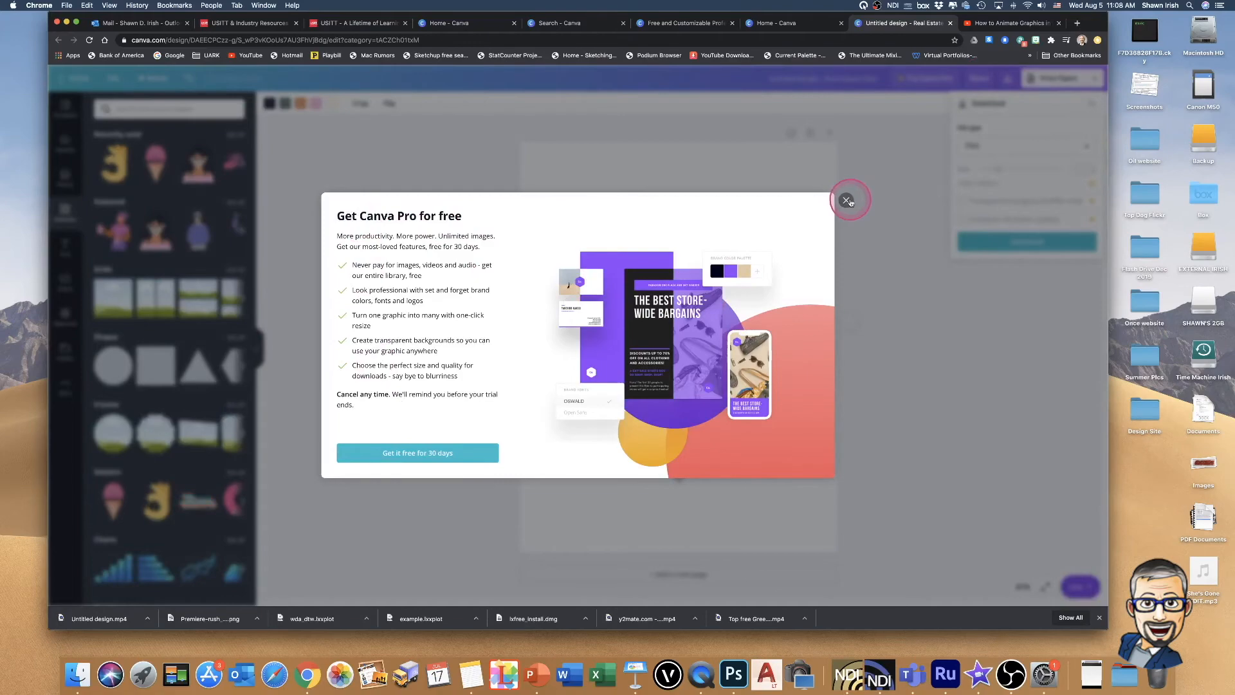
{"action": "left_click", "coordinate": [846, 202]}
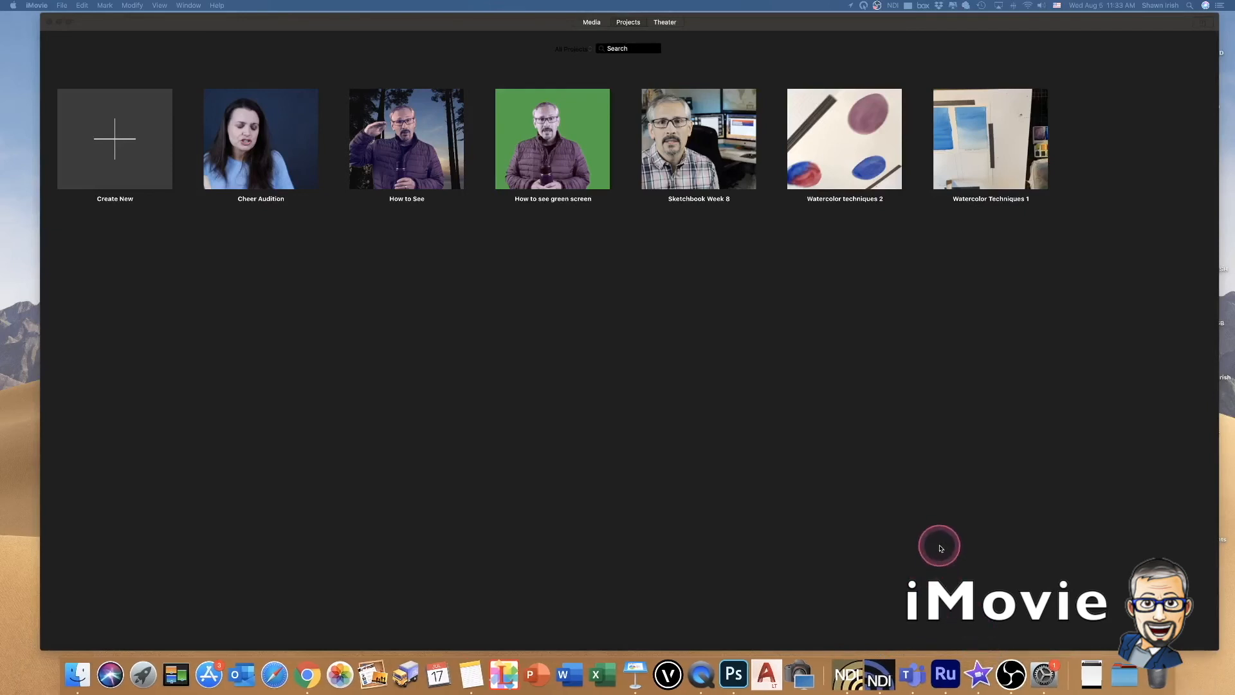
Switch to iMovie and create a new movie project.
{"action": "left_click", "coordinate": [113, 138]}
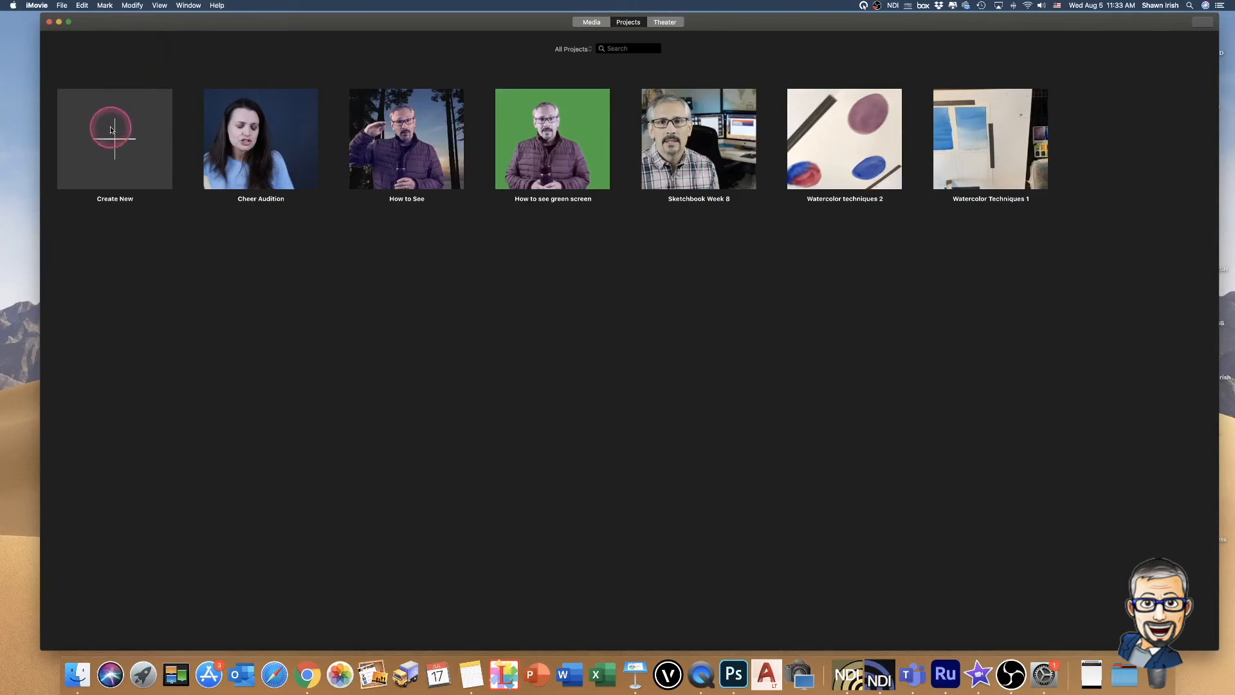
{"action": "left_click", "coordinate": [113, 135]}
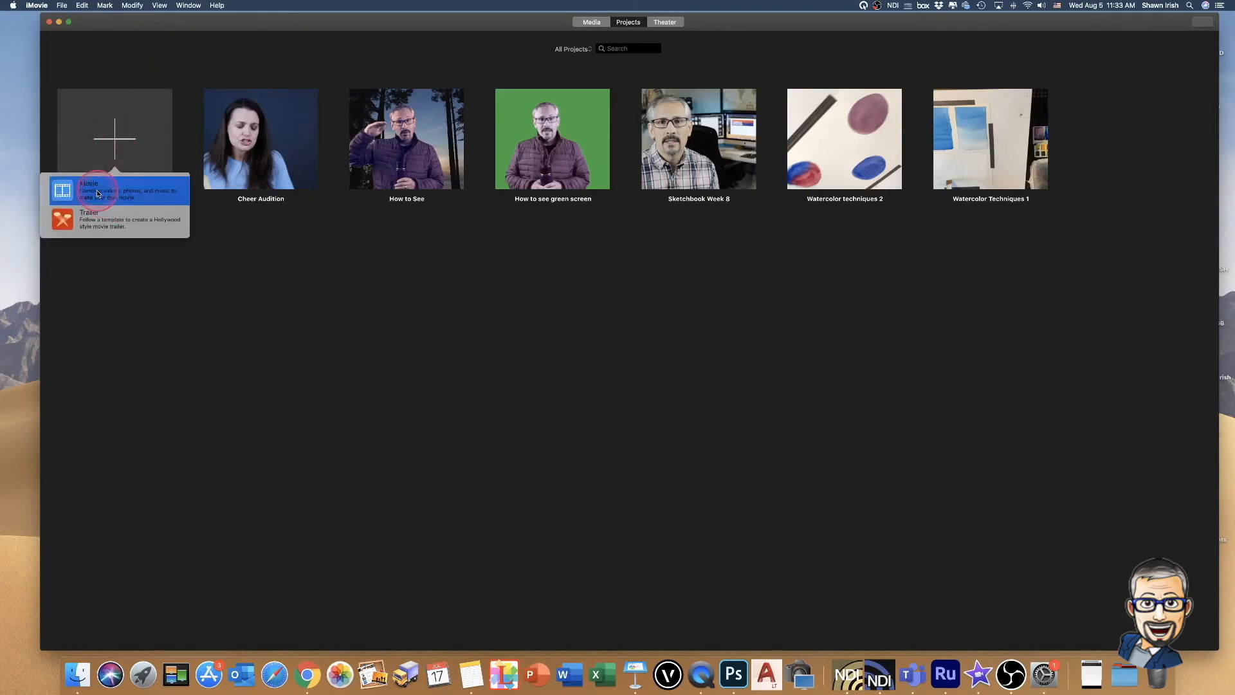
{"action": "left_click", "coordinate": [237, 284]}
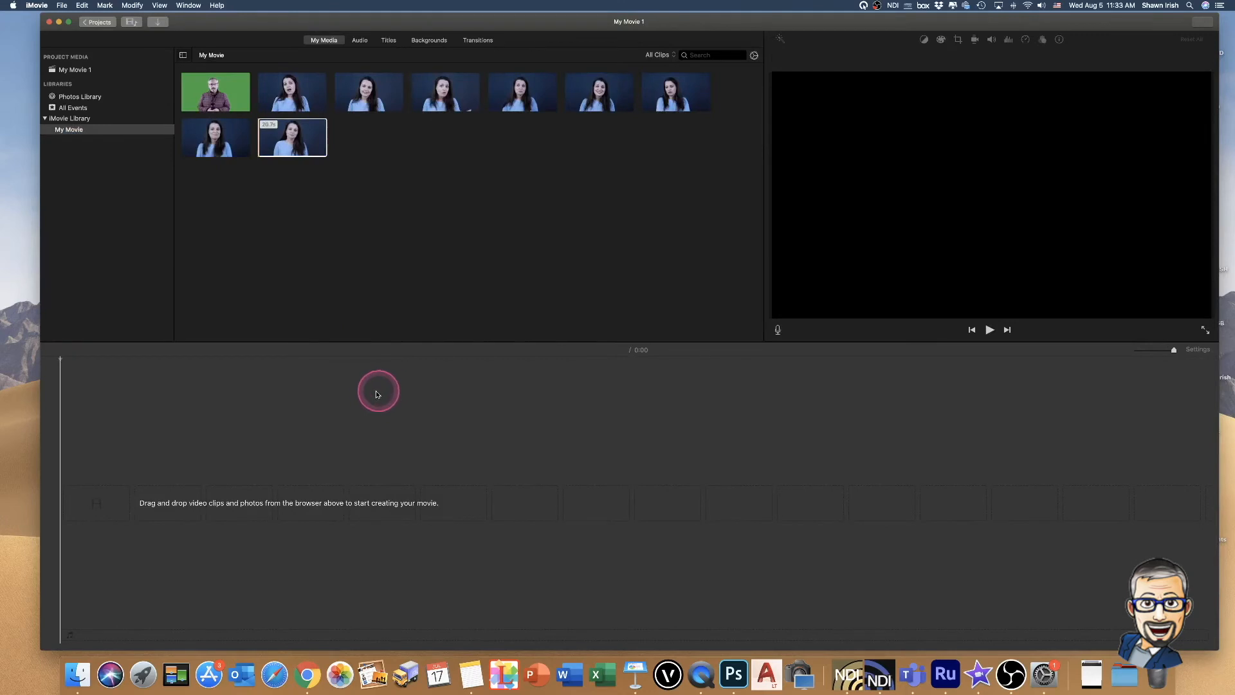
Add the recorded screen clips to the My Movie 1 project by placing them on its timeline.
{"action": "left_click", "coordinate": [71, 69]}
{"action": "left_click", "coordinate": [388, 275]}
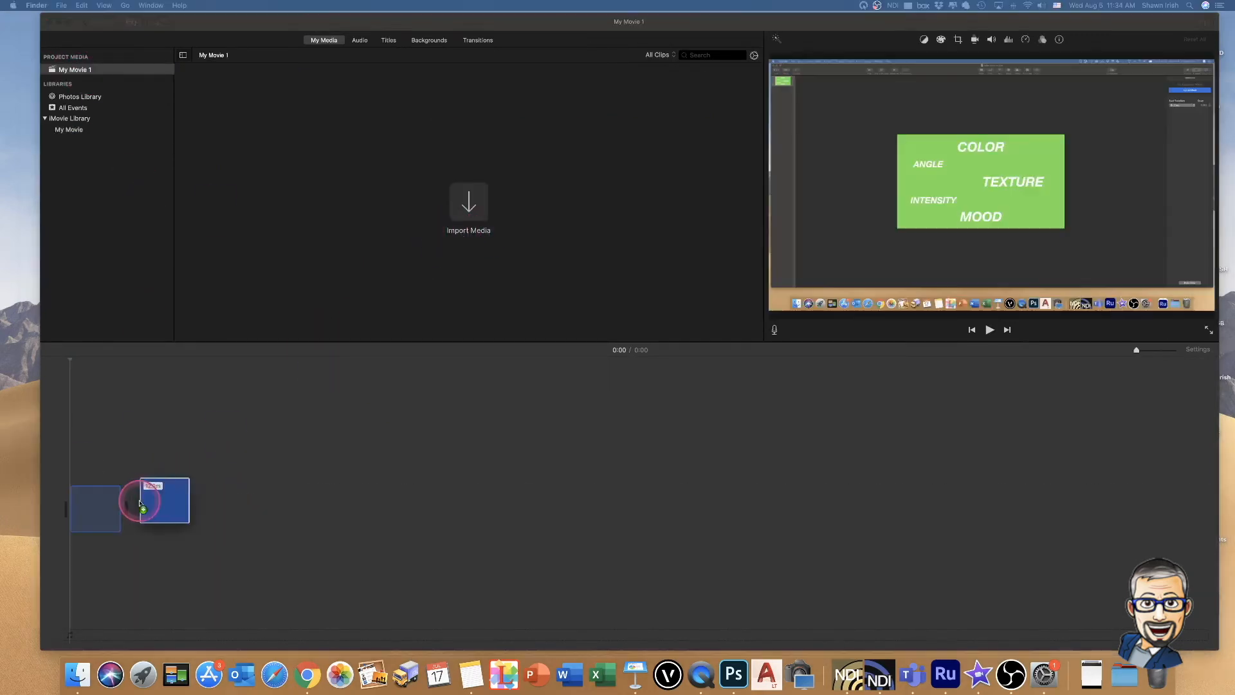
{"action": "left_click_drag", "start_coordinate": [140, 504], "coordinate": [352, 479]}
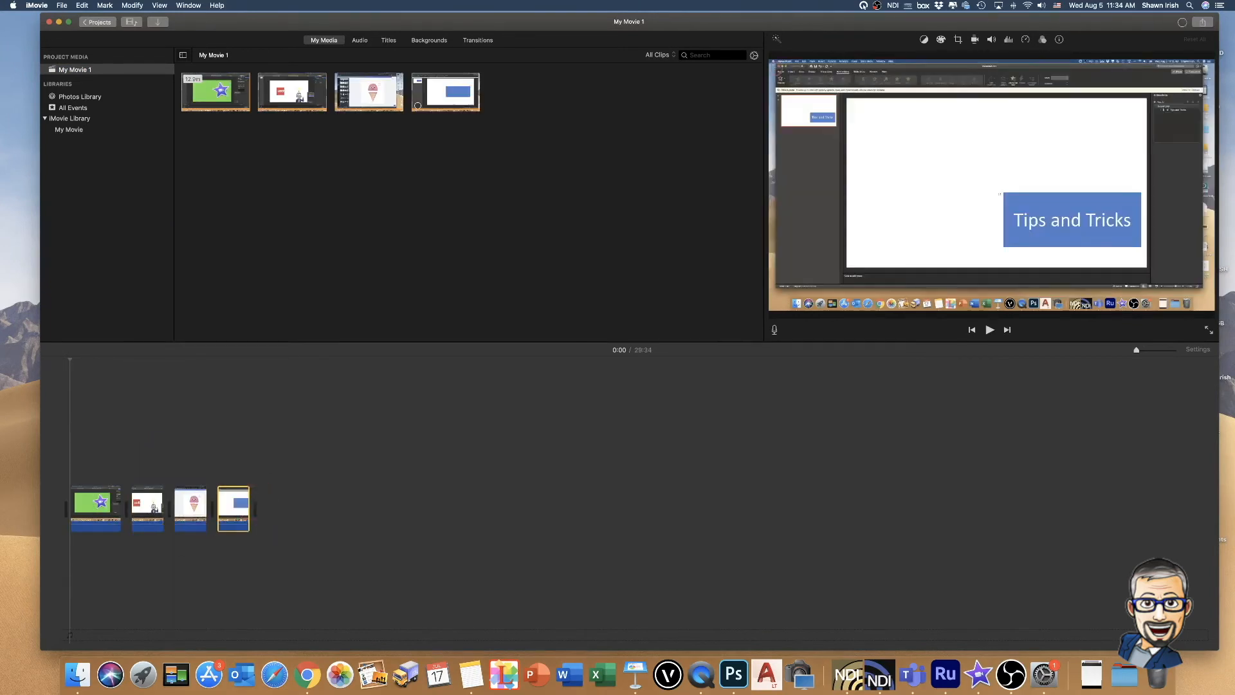
Speed up the first screen-recording clip in the timeline with the Fast setting at 8x.
{"action": "left_click", "coordinate": [1197, 349]}
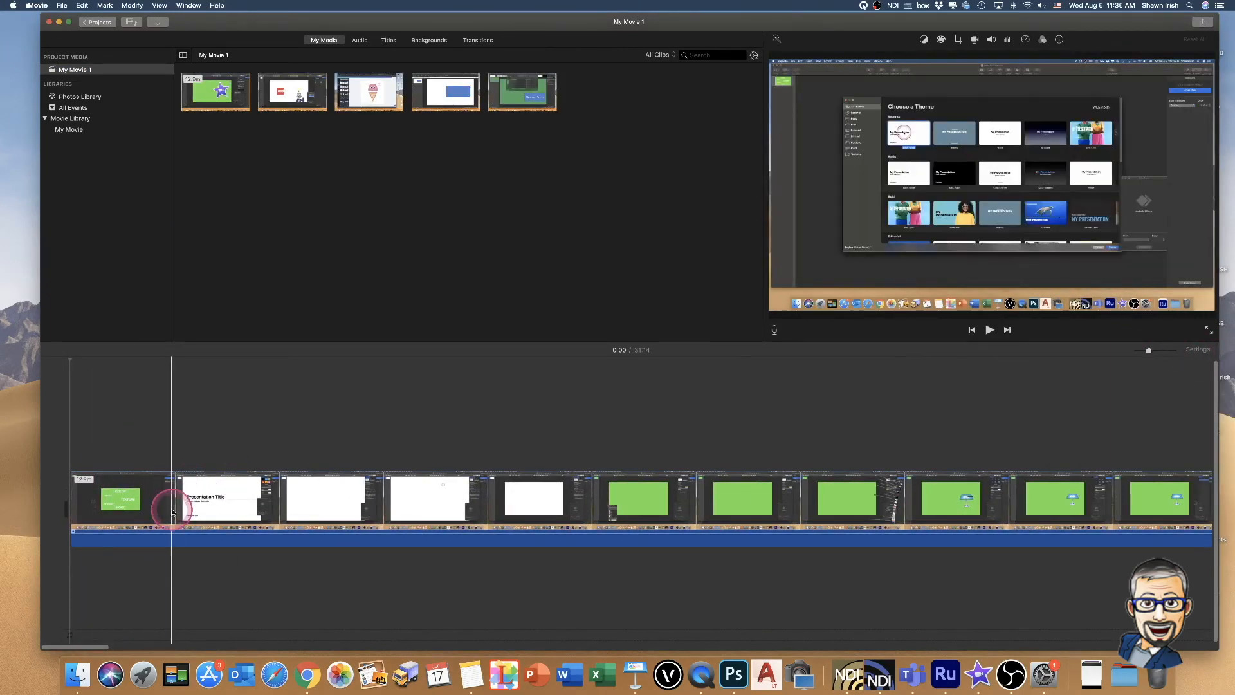
{"action": "scroll", "coordinate": [482, 522], "scroll_direction": "right", "scroll_amount": 7}
{"action": "left_click_drag", "start_coordinate": [124, 647], "coordinate": [234, 640]}
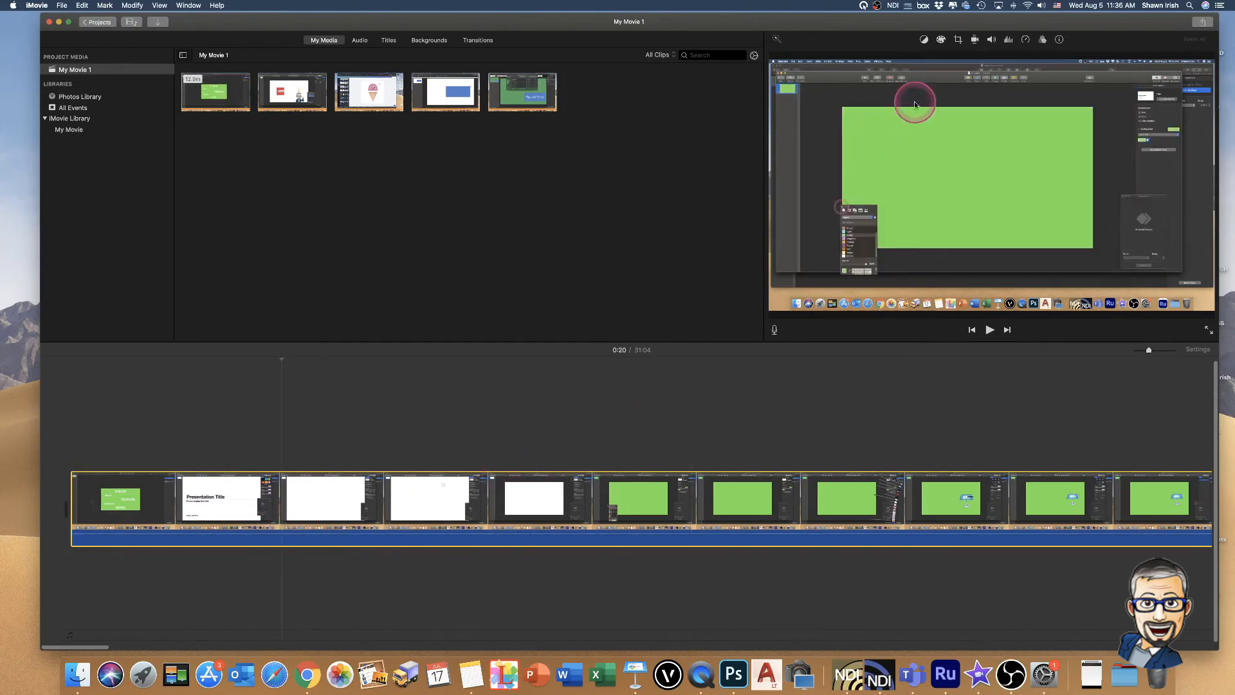
{"action": "left_click", "coordinate": [1026, 41]}
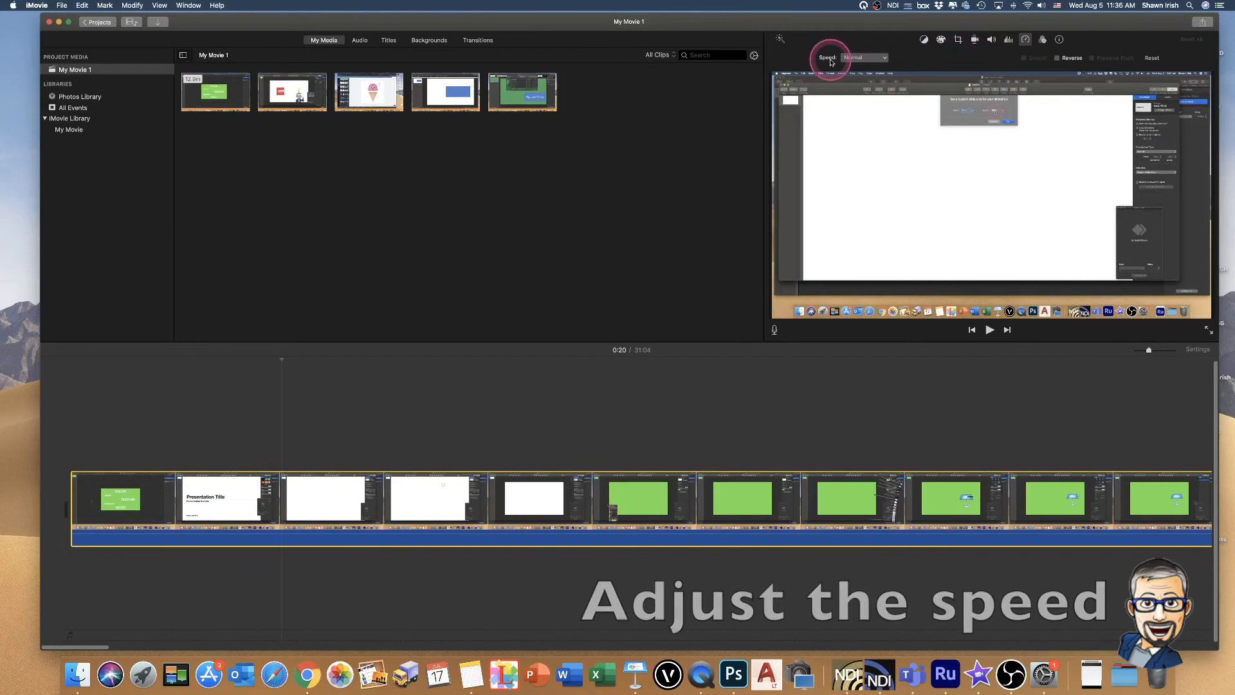
{"action": "left_click", "coordinate": [870, 59]}
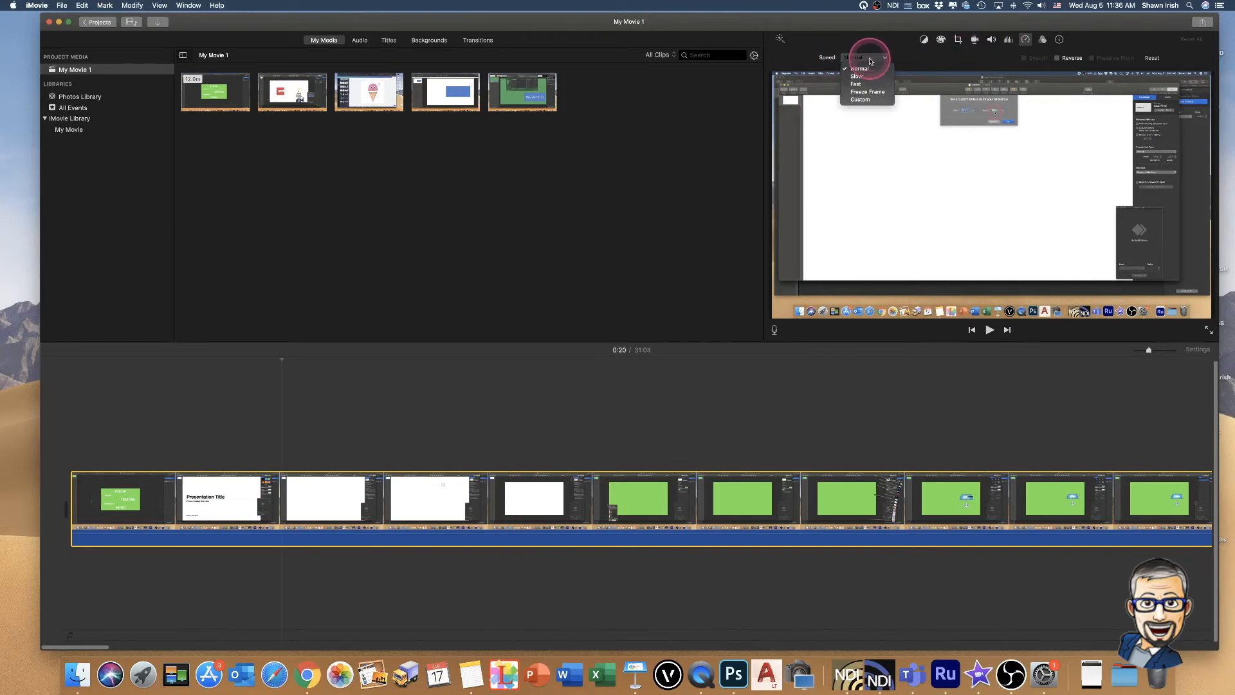
{"action": "left_click", "coordinate": [862, 85]}
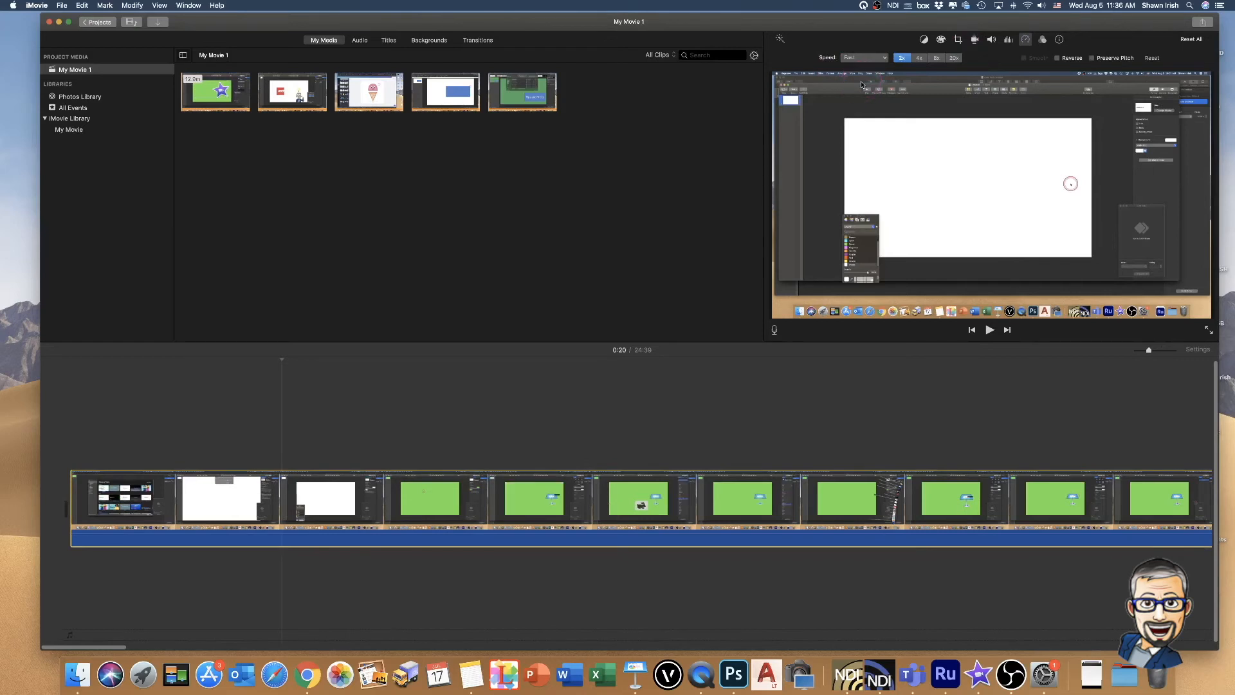
{"action": "left_click", "coordinate": [920, 58]}
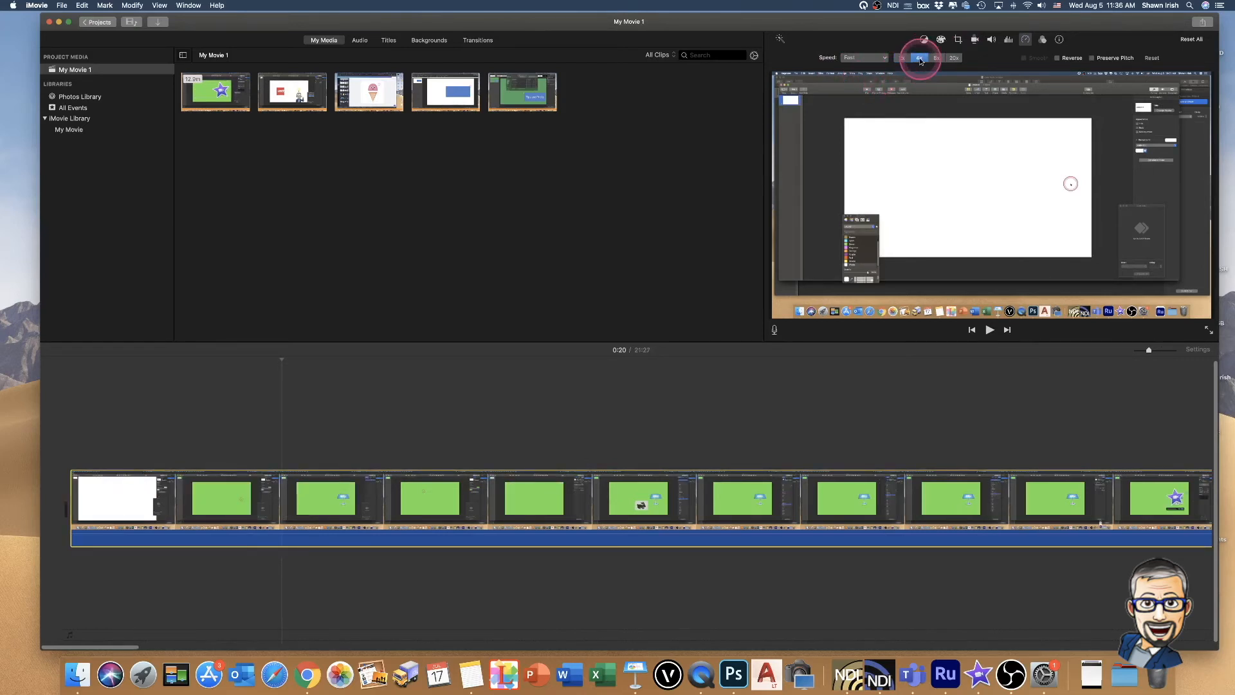
{"action": "left_click", "coordinate": [936, 59]}
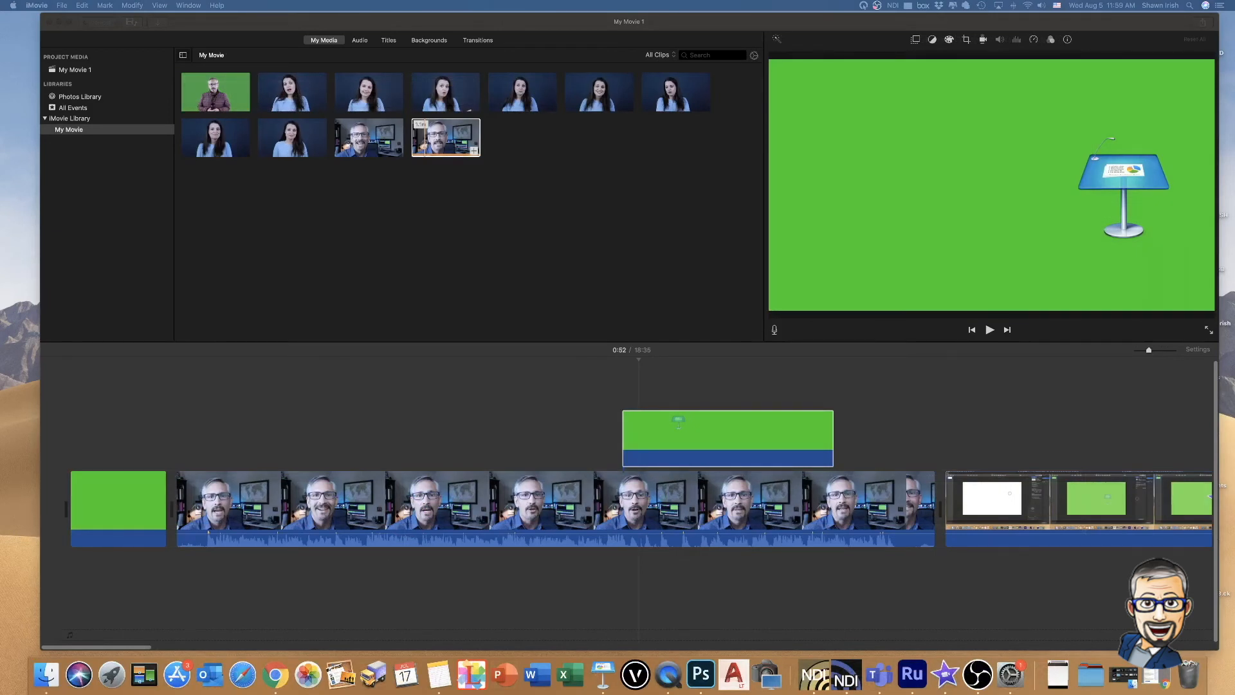
Key out the green background of the Keynote icon overlay clip with the Green/Blue Screen setting and play the result.
{"action": "left_click", "coordinate": [701, 430]}
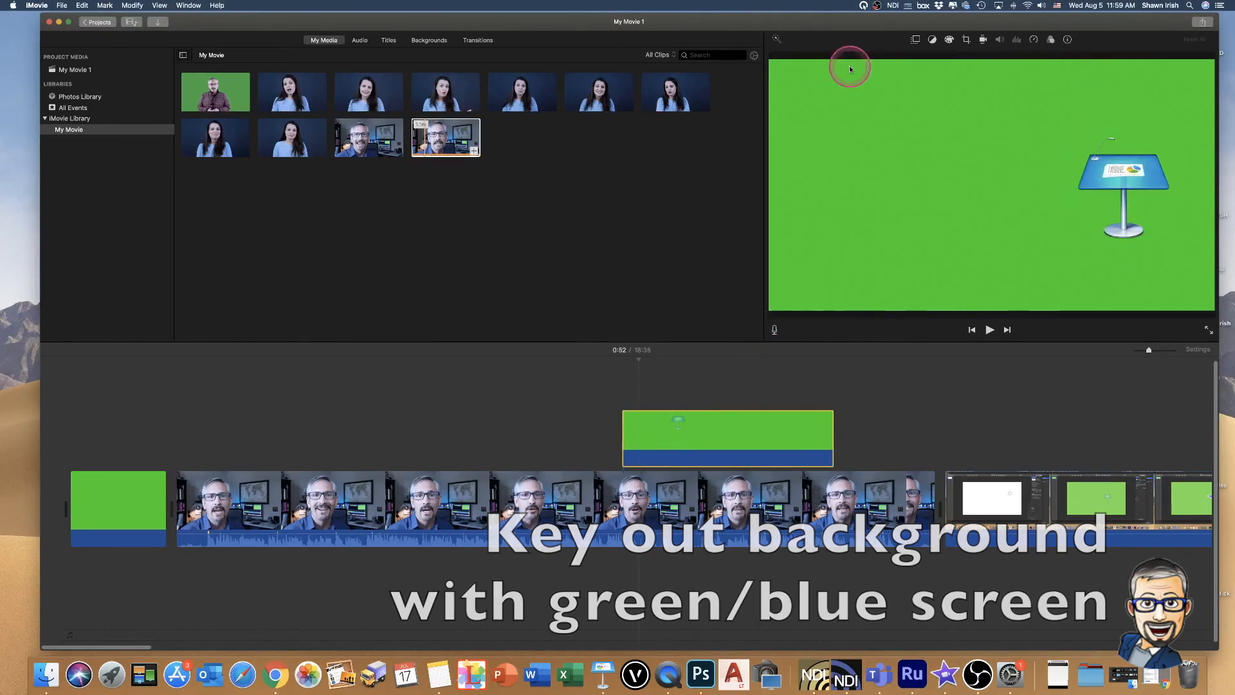
{"action": "left_click", "coordinate": [915, 40]}
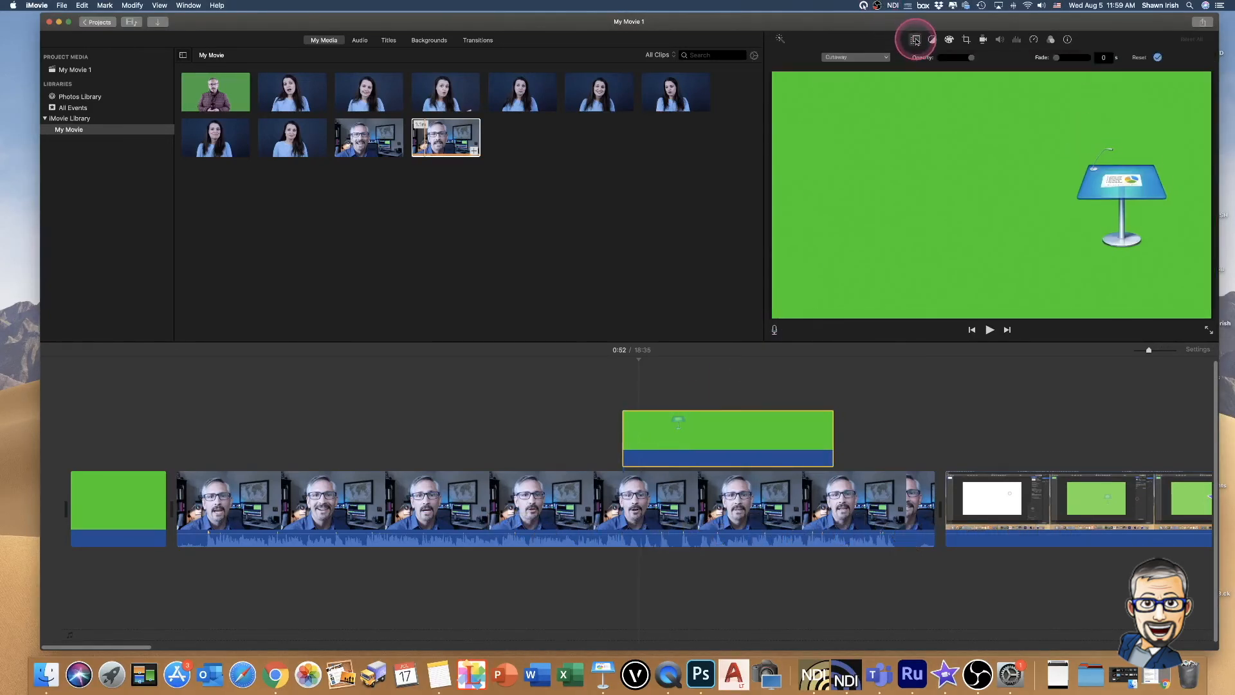
{"action": "left_click", "coordinate": [878, 58]}
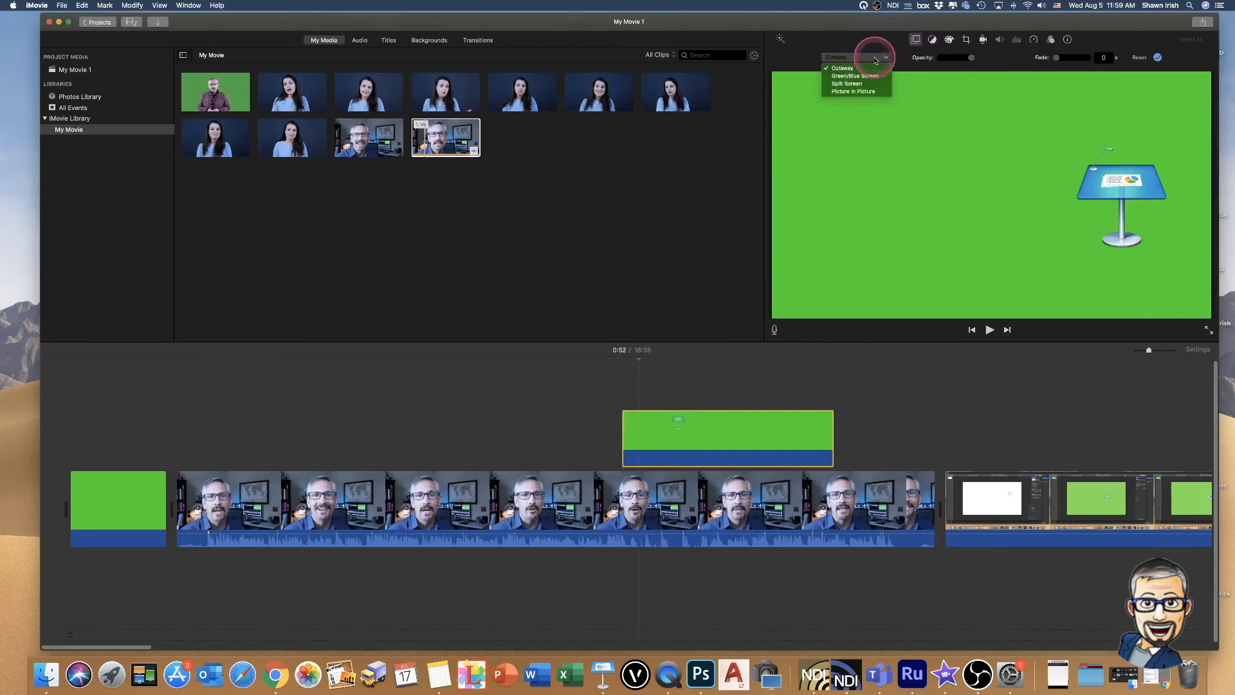
{"action": "left_click", "coordinate": [868, 77]}
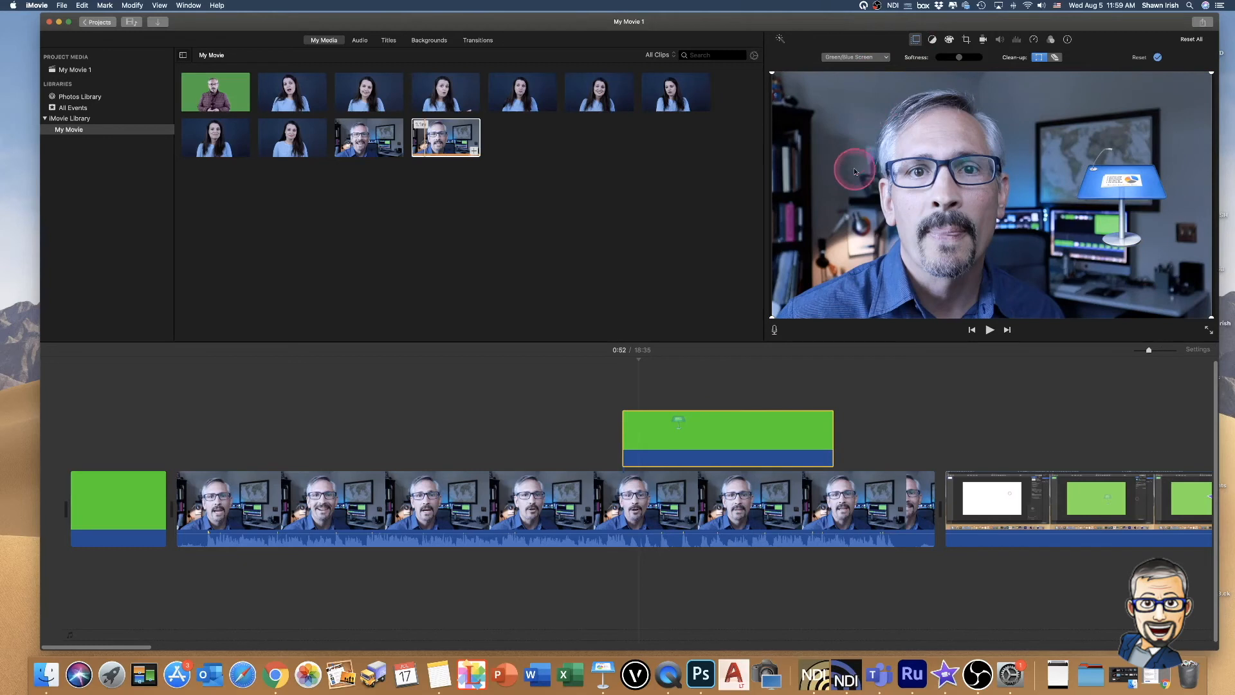
{"action": "left_click", "coordinate": [611, 415]}
{"action": "key", "text": "space"}
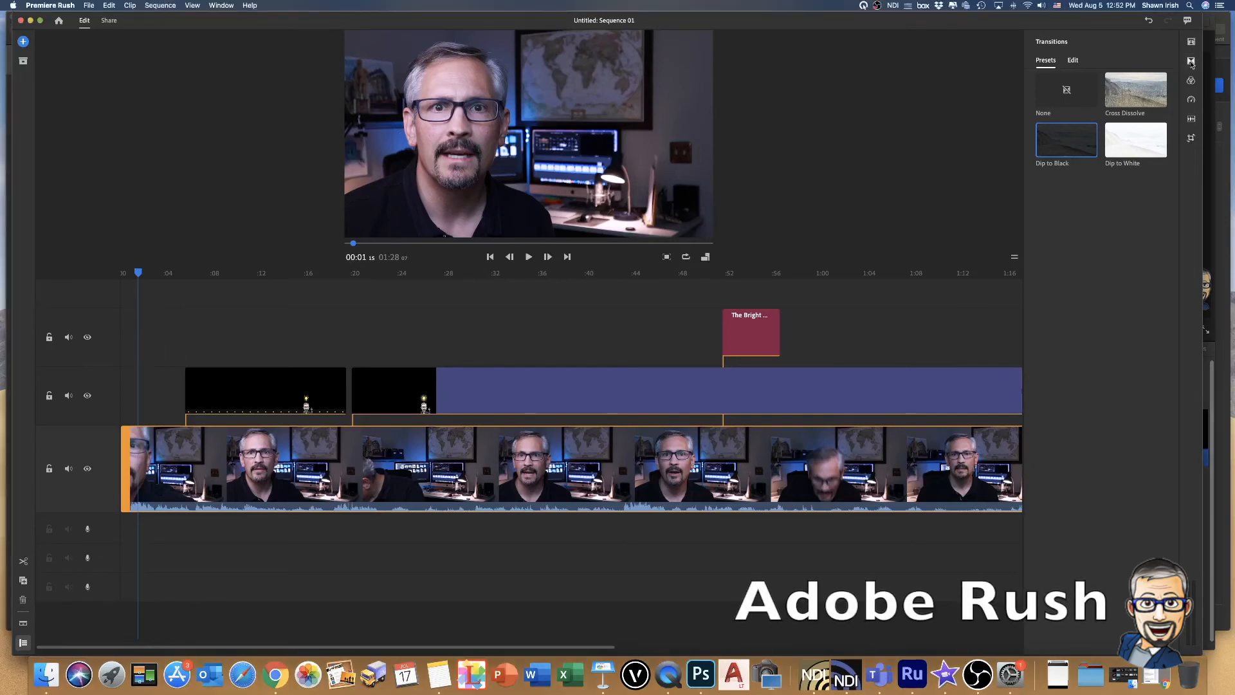
Switch to Premiere Rush and play the sequence through the light-bulb avatar overlay and The Bright Idea title.
{"action": "left_click", "coordinate": [1190, 62]}
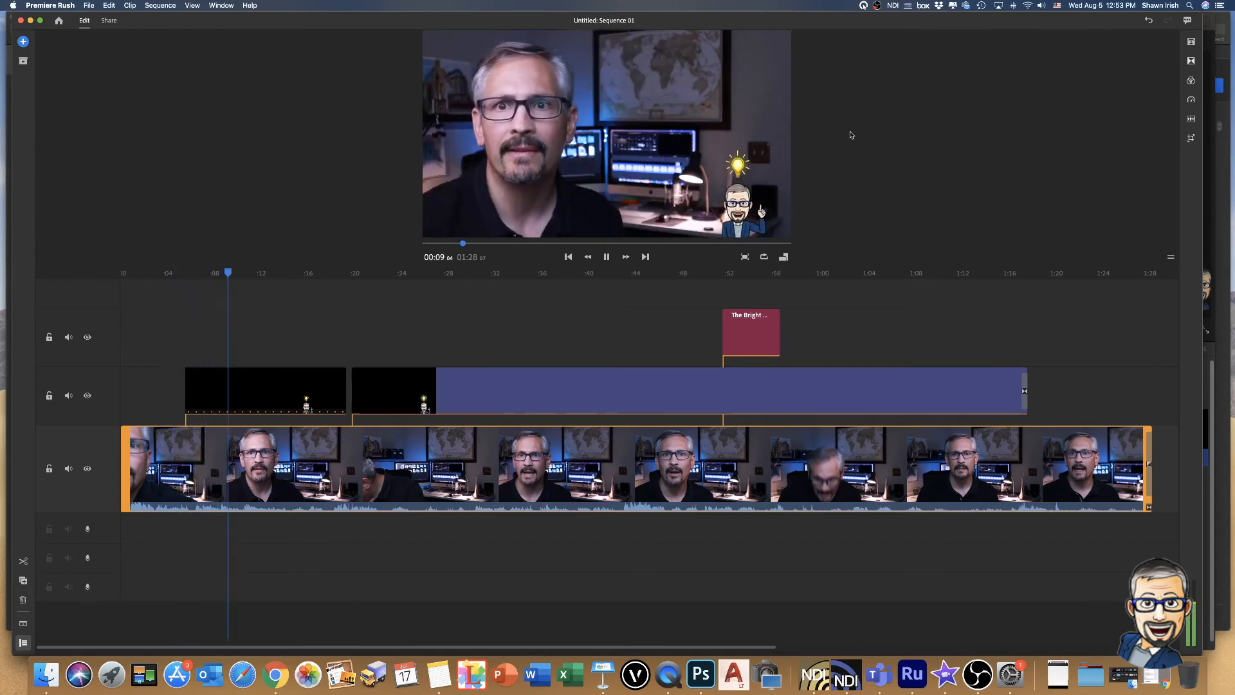
{"action": "left_click", "coordinate": [863, 6]}
{"action": "left_click", "coordinate": [871, 27]}
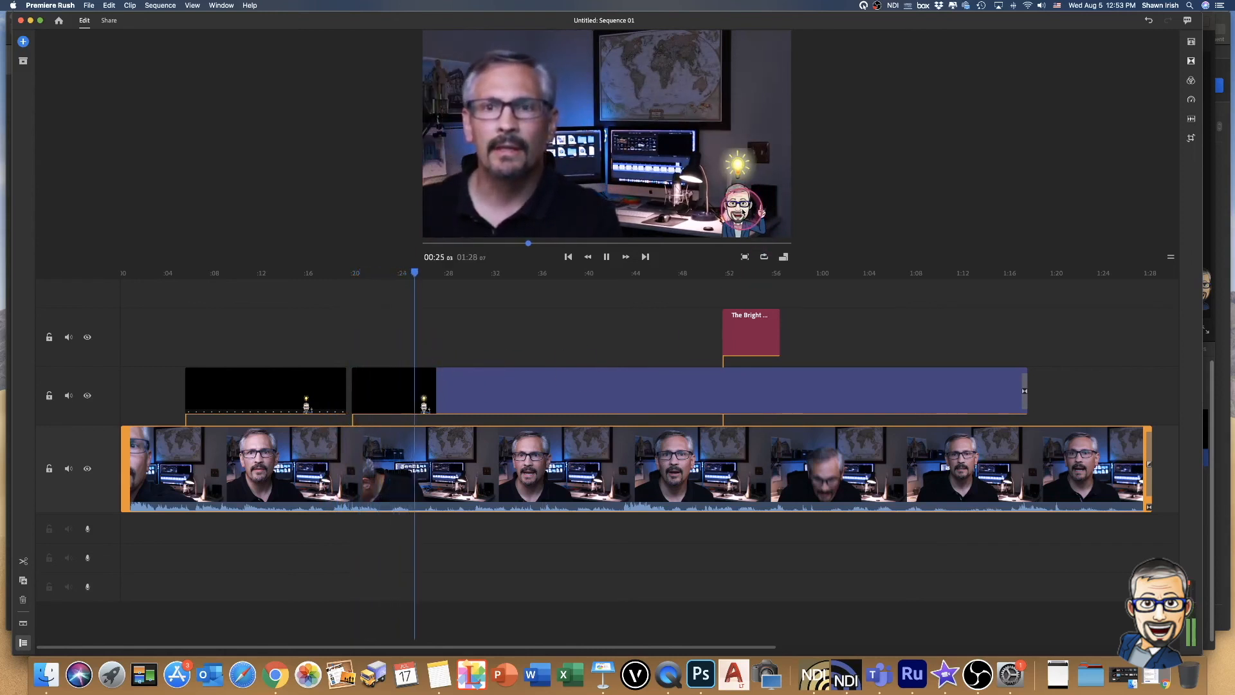
{"action": "left_click", "coordinate": [701, 338]}
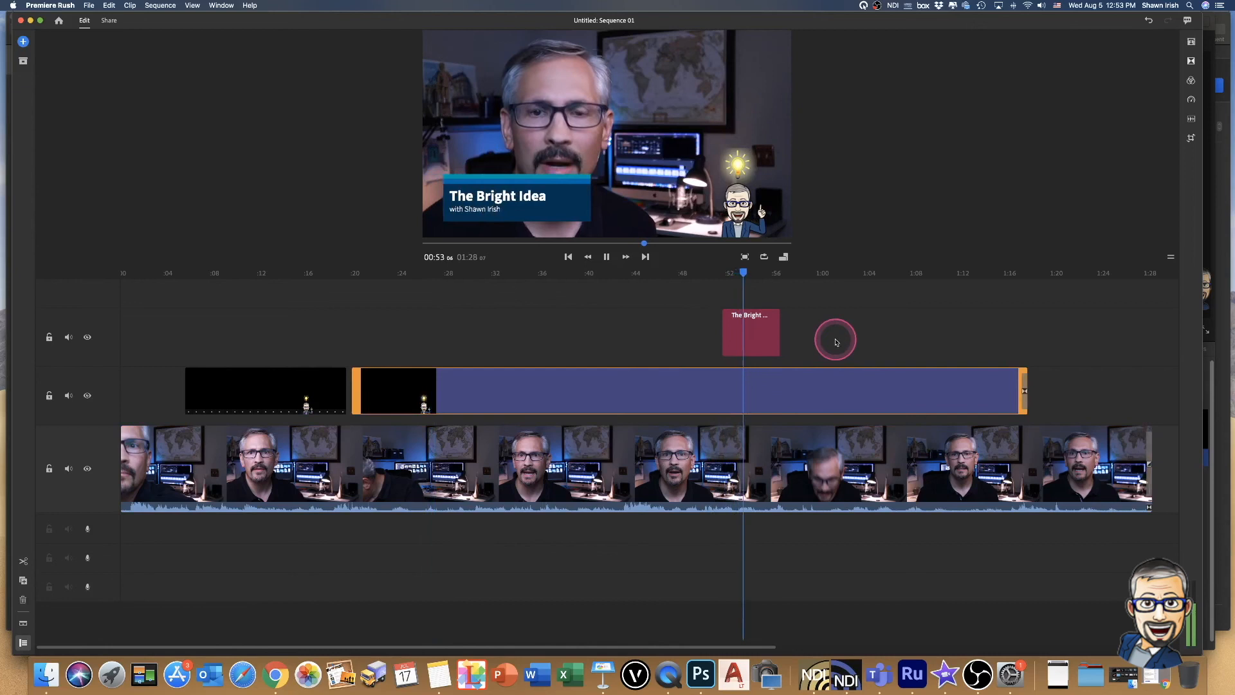
{"action": "left_click", "coordinate": [836, 341]}
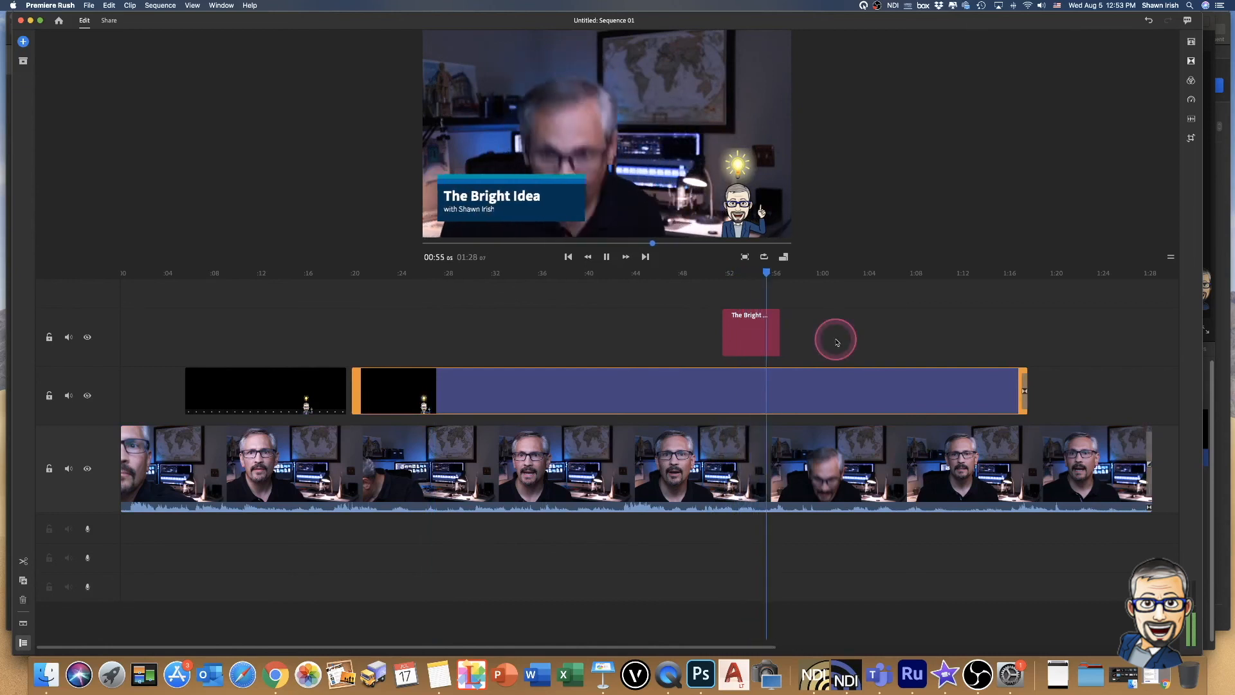
{"action": "key", "text": "space"}
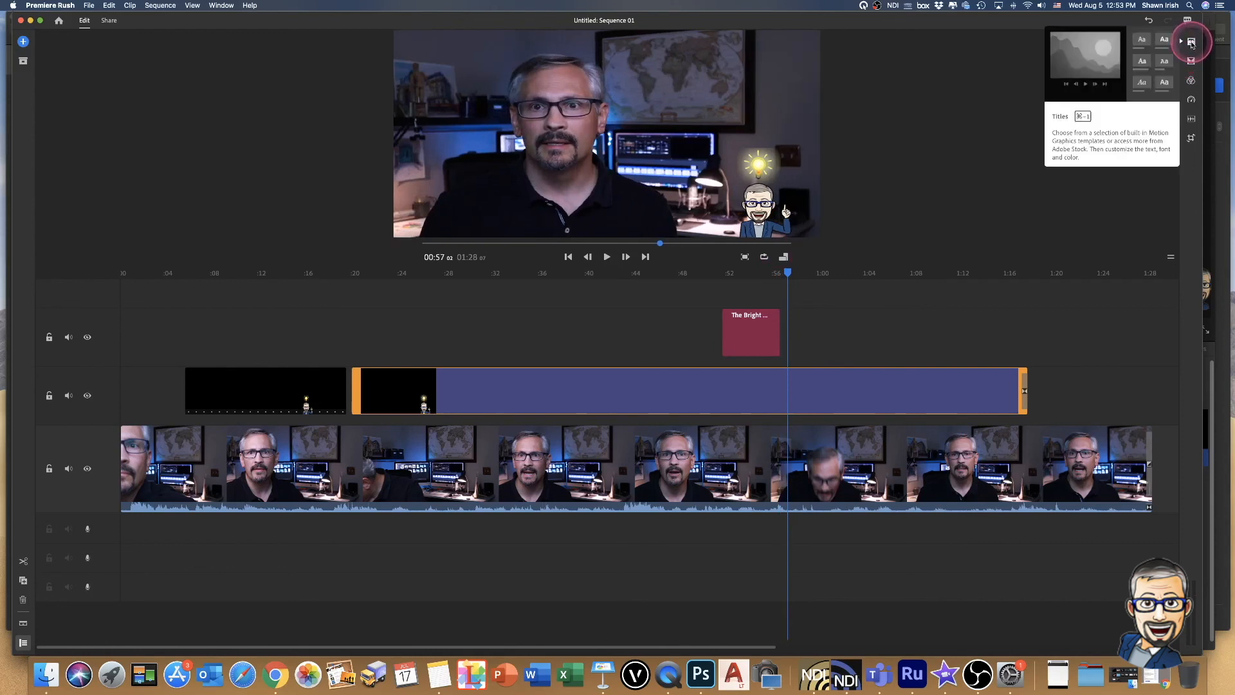
Add a Basic Title 2-Line at 00:57 after The Bright Idea title, and try "Add One!" as its main text.
{"action": "left_click", "coordinate": [1071, 166]}
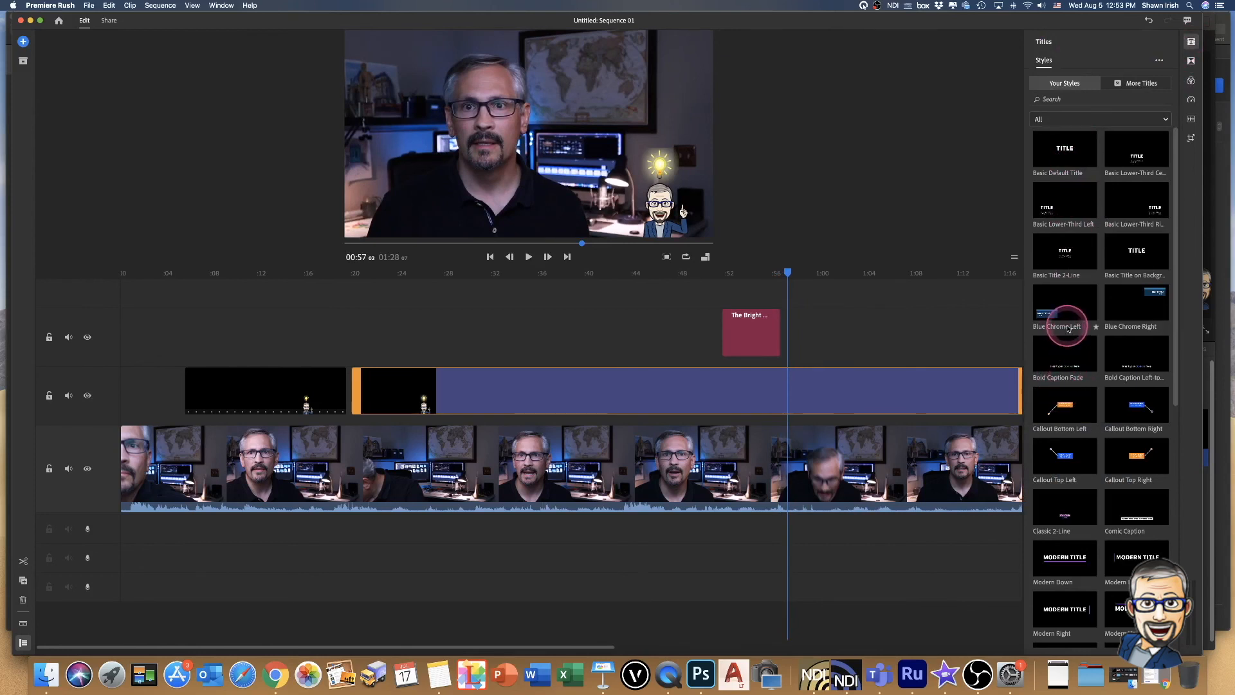
{"action": "left_click", "coordinate": [1066, 254]}
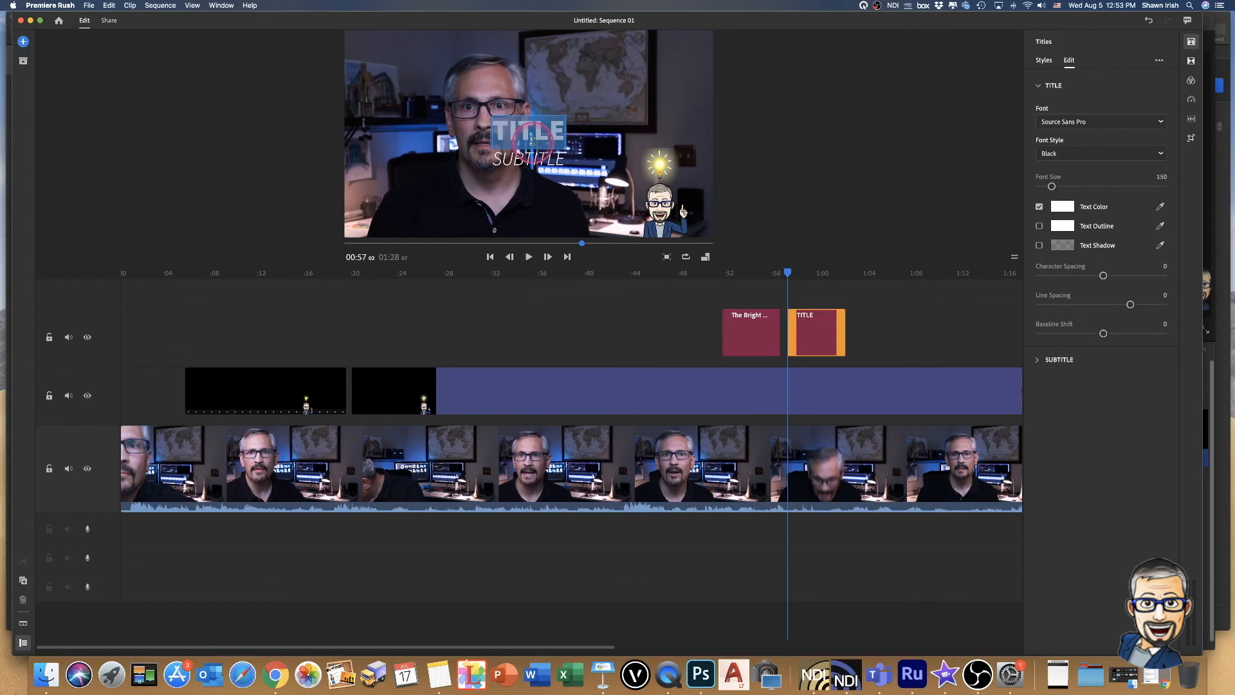
{"action": "type", "text": "Add One!"}
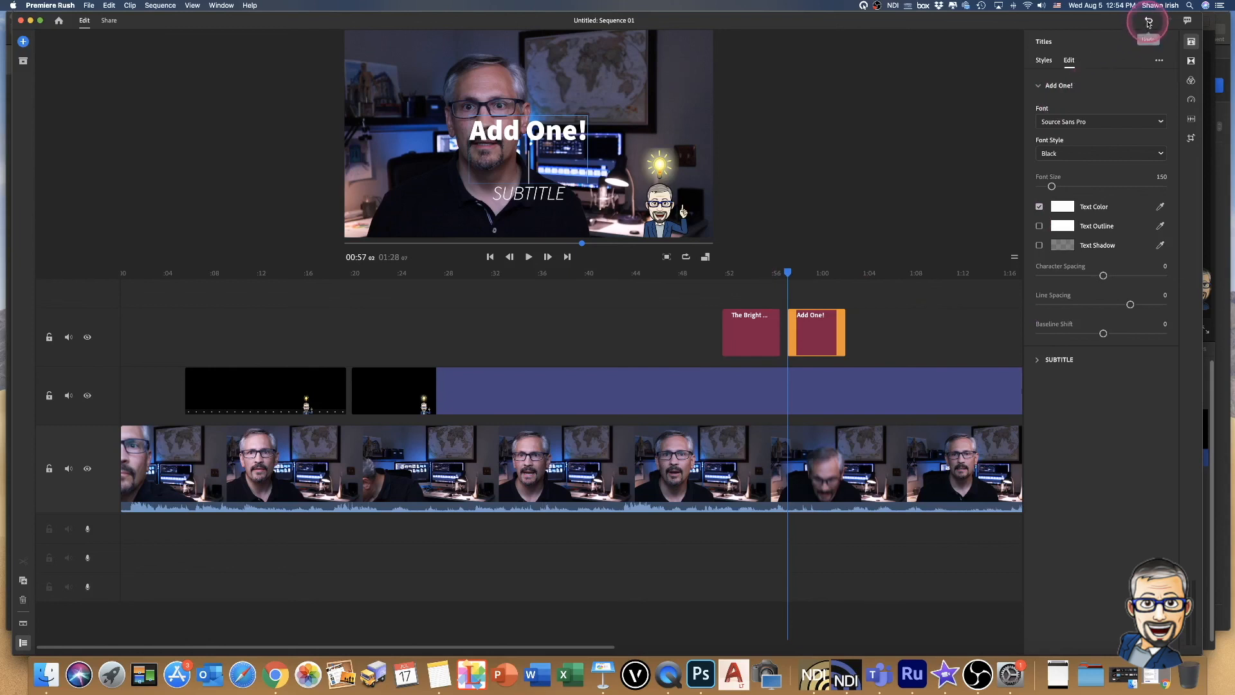
{"action": "left_click", "coordinate": [1148, 23]}
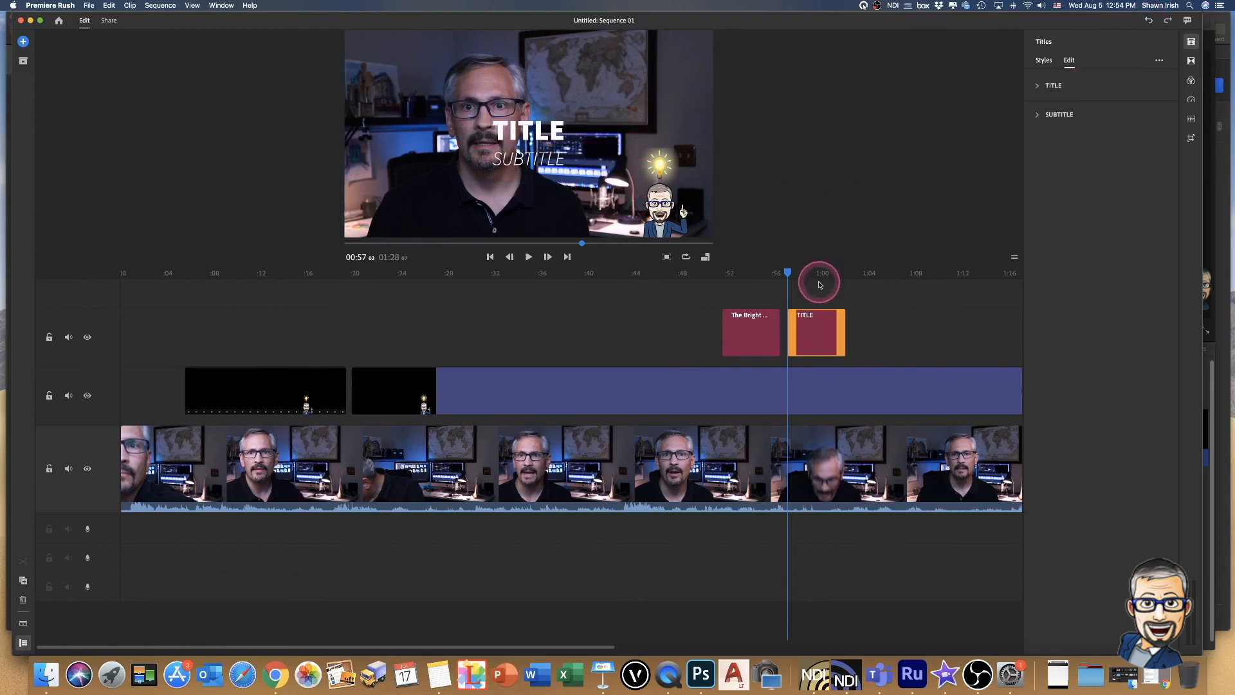
Review the transition, color, speed and audio options available for the new title clip.
{"action": "left_click", "coordinate": [1190, 61]}
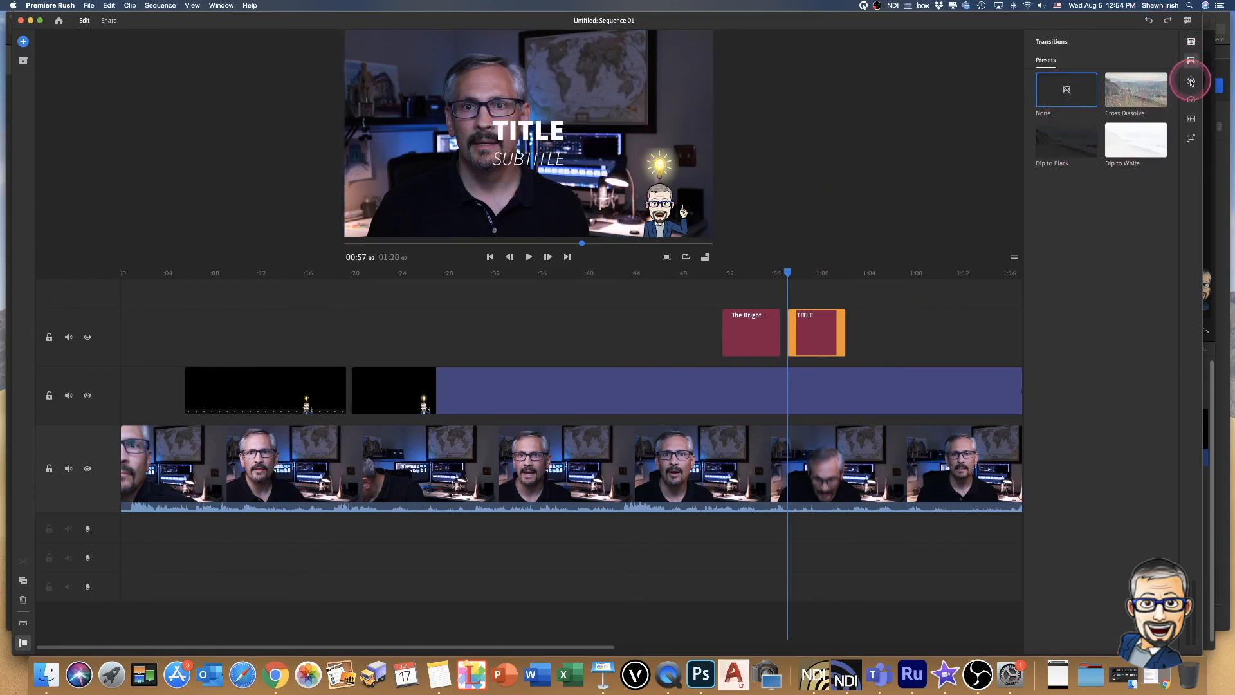
{"action": "left_click", "coordinate": [1190, 81]}
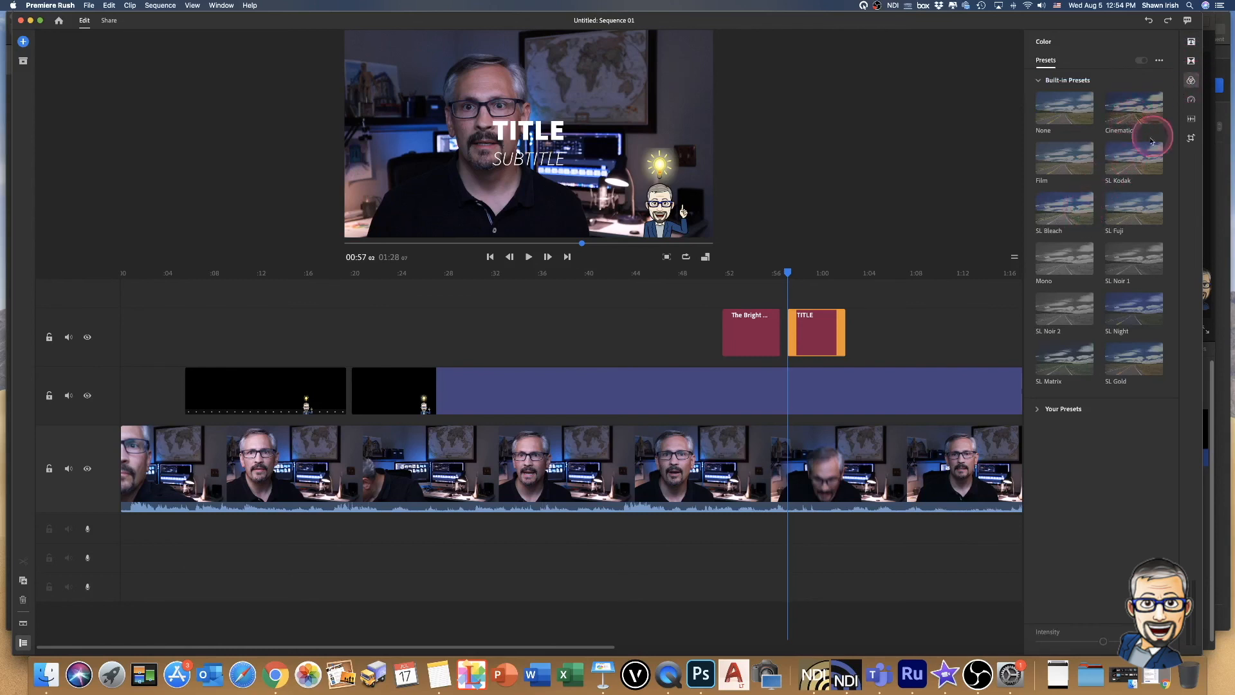
{"action": "left_click", "coordinate": [1190, 99]}
{"action": "left_click", "coordinate": [1191, 119]}
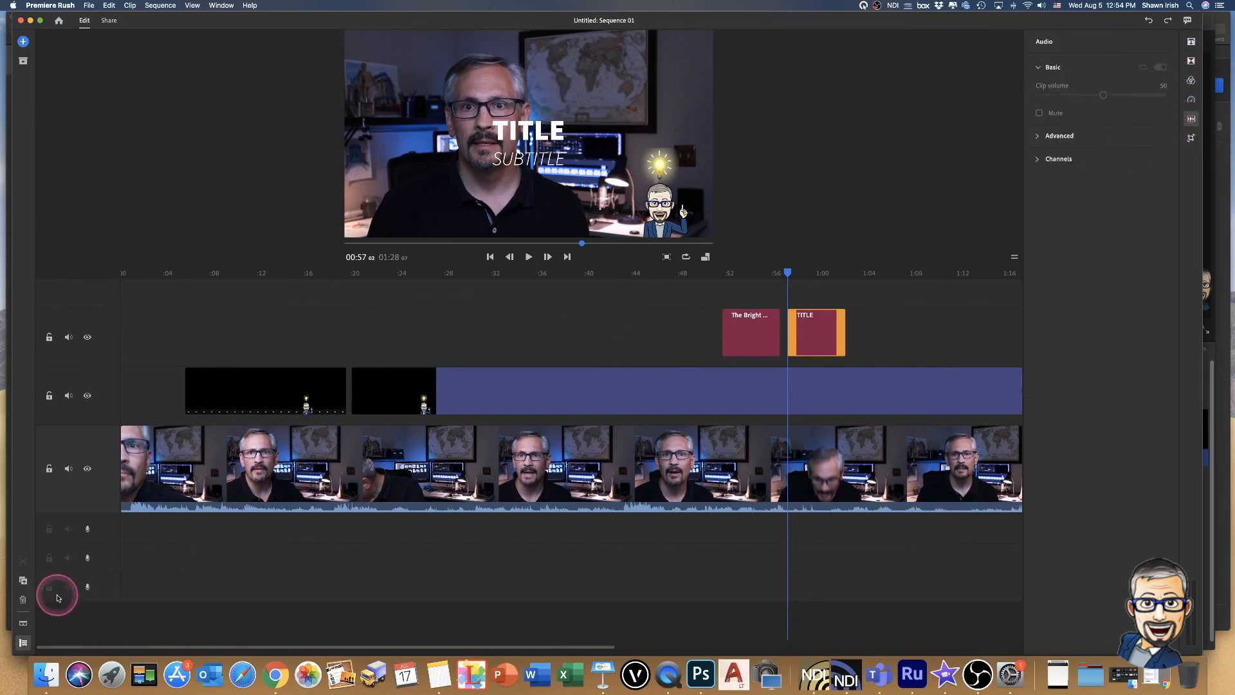